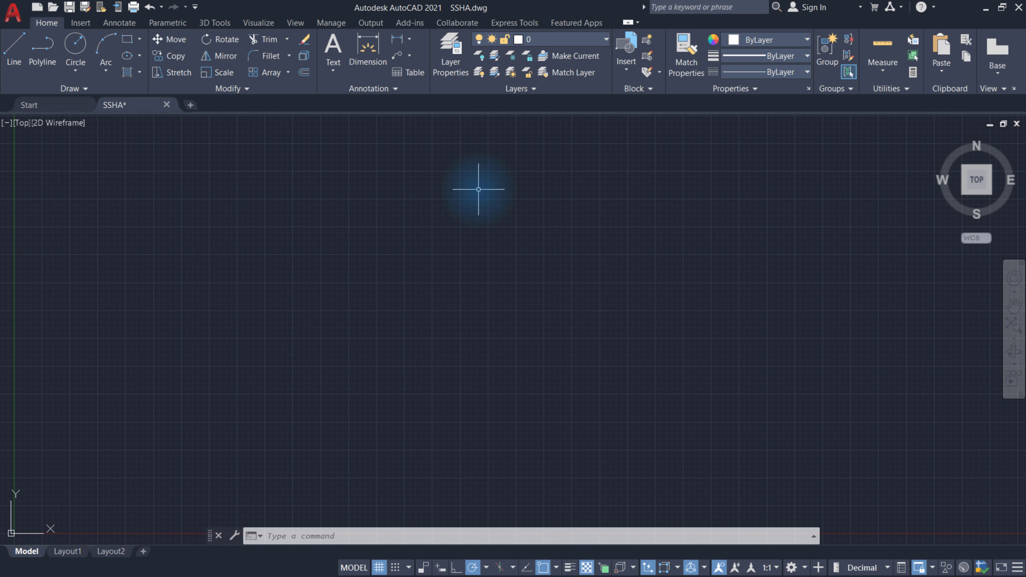
# Step: Draw a 2-by-14 line outline closed by a diagonal to the lower-left corner
pyautogui.click(14, 48)
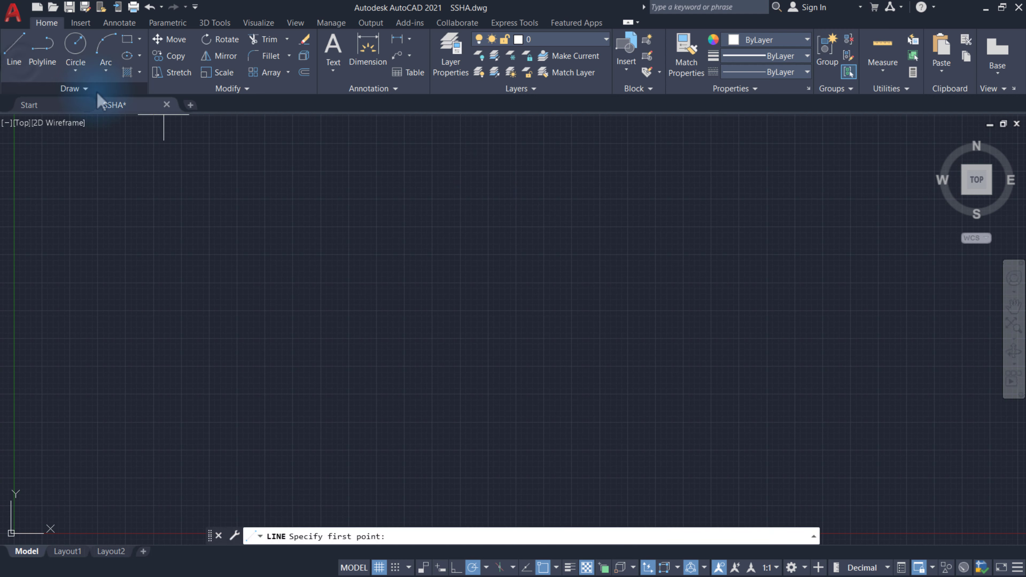
pyautogui.click(384, 165)
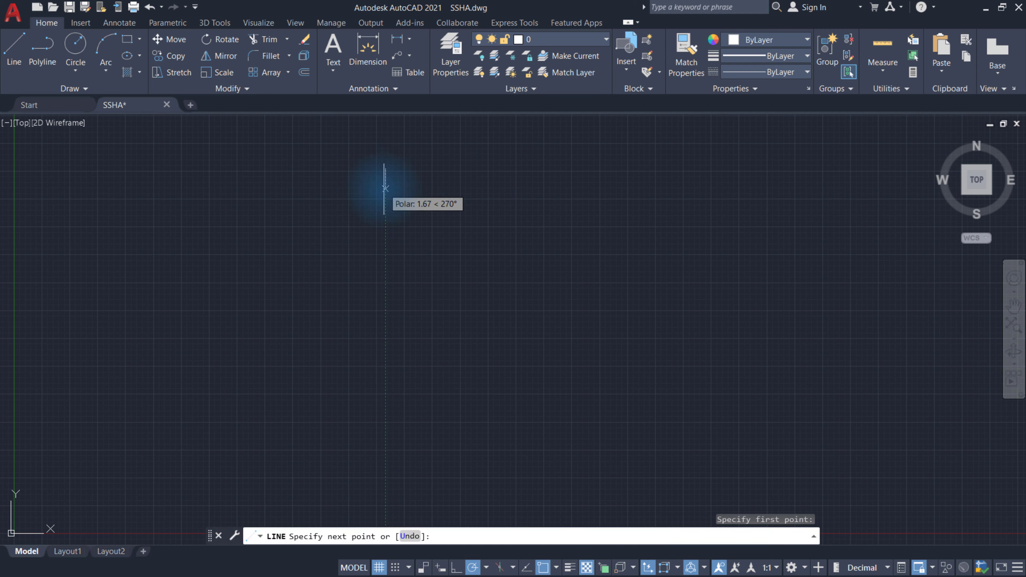
pyautogui.write('2')
pyautogui.press('Return')
pyautogui.write('14')
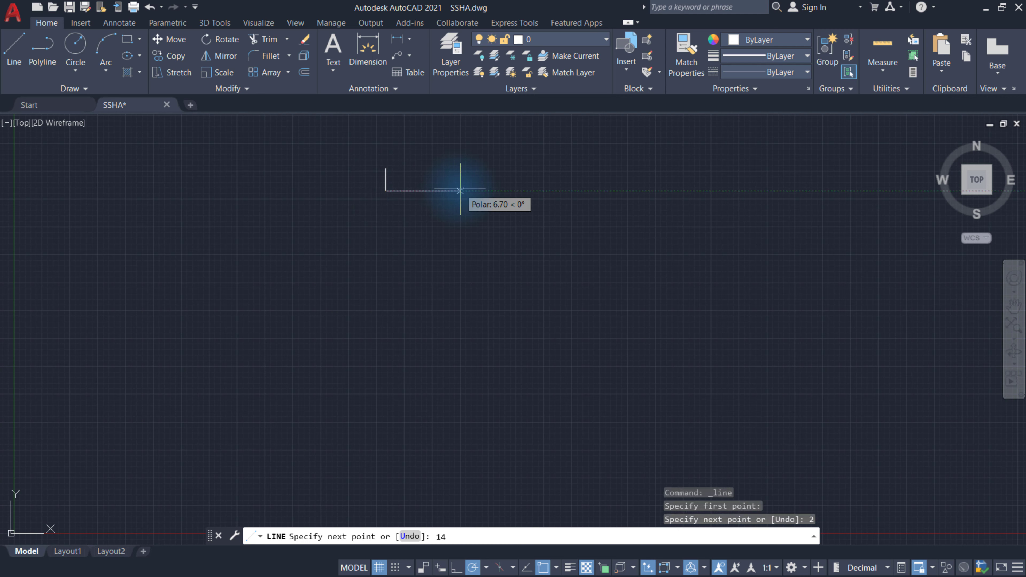
pyautogui.press('Return')
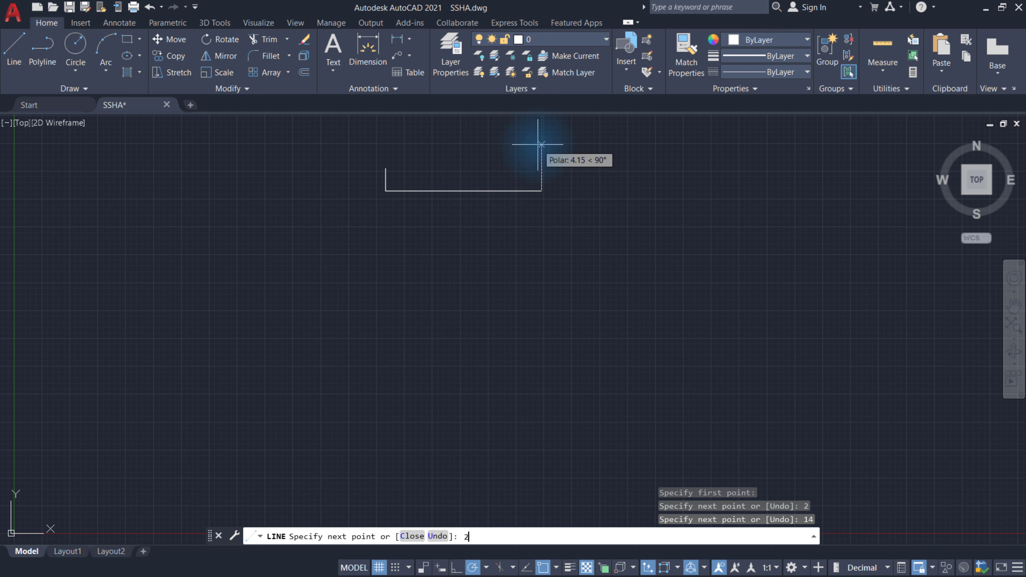
pyautogui.press('Return')
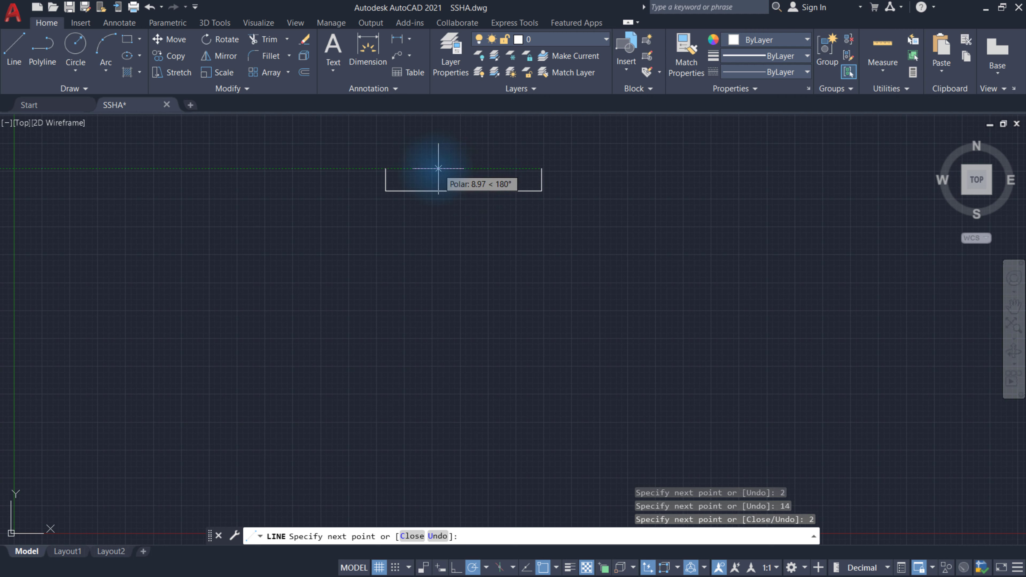
pyautogui.click(385, 190)
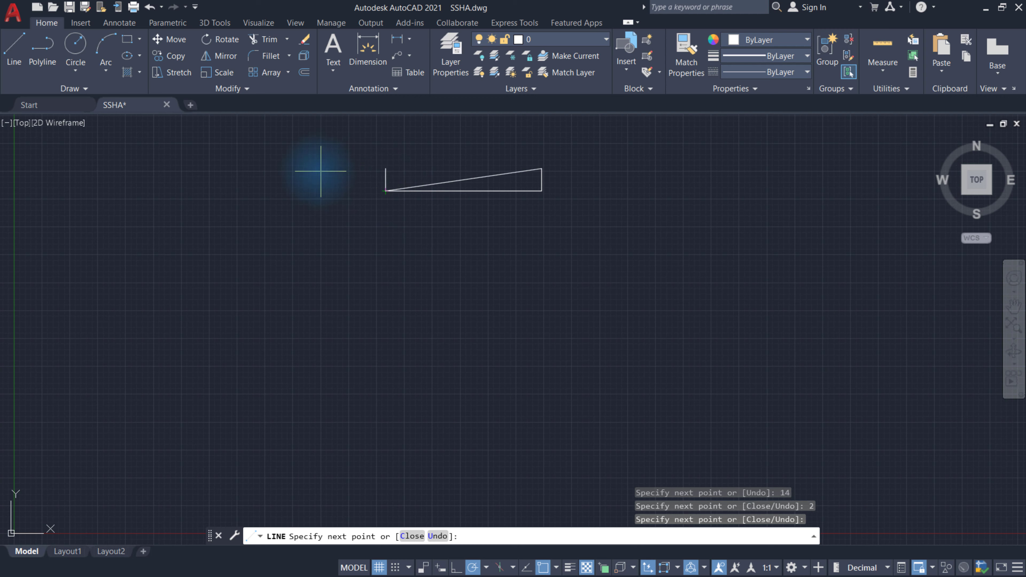
pyautogui.rightClick(305, 164)
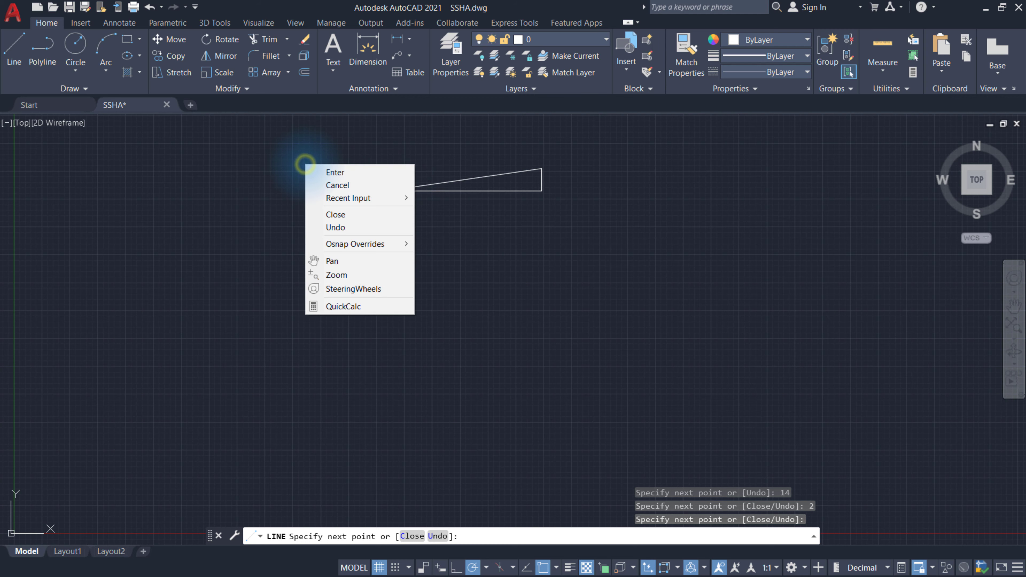
pyautogui.click(367, 173)
# Step: Add the opposite diagonal to the bottom-right corner and erase the bottom edge
pyautogui.rightClick(299, 158)
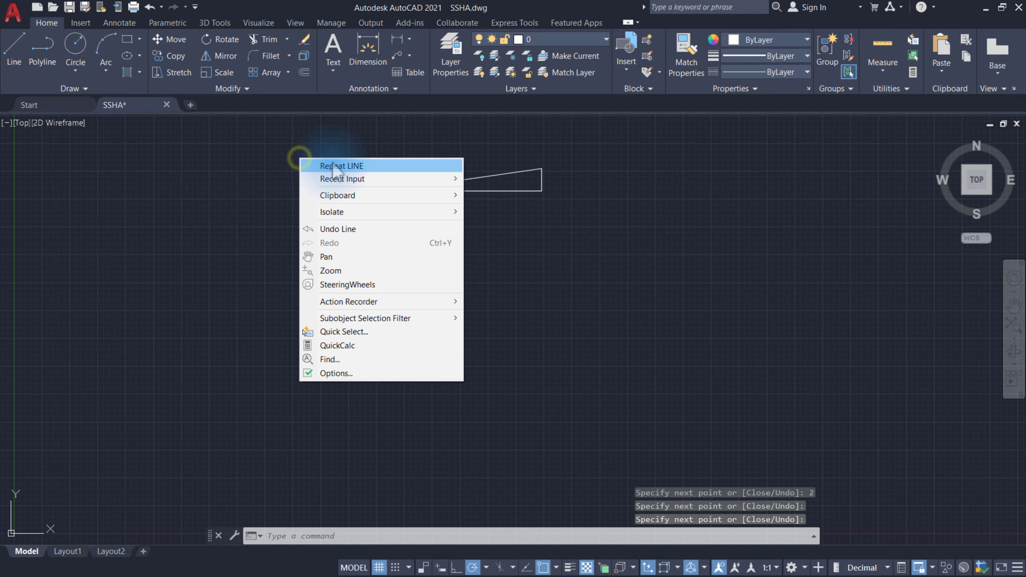
pyautogui.click(377, 166)
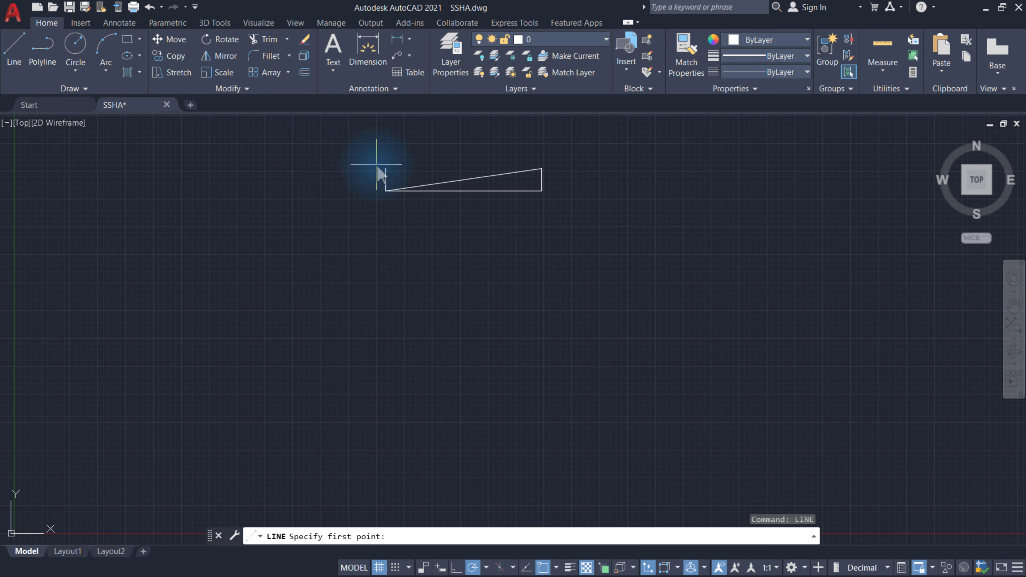
pyautogui.click(386, 168)
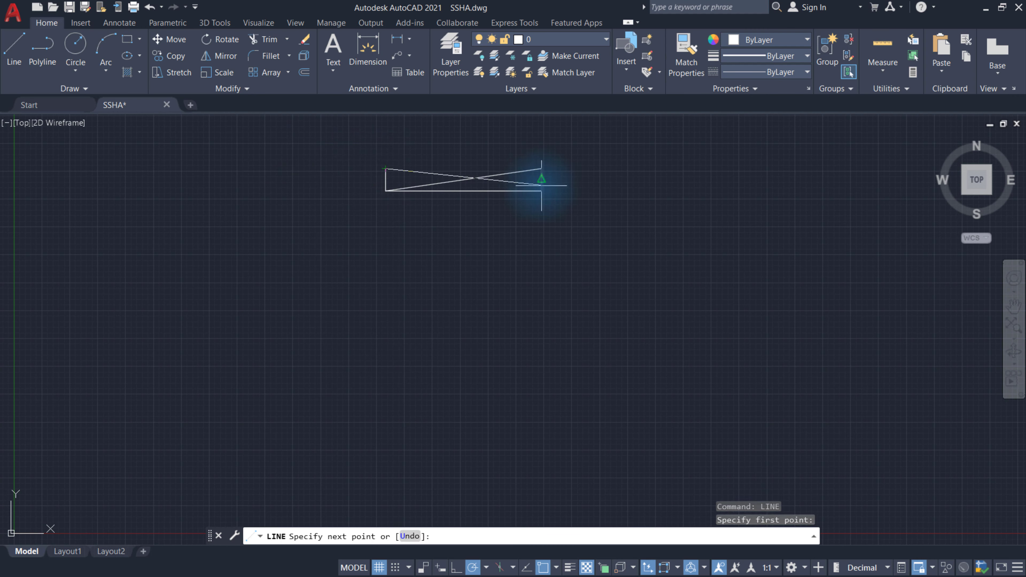
pyautogui.click(542, 191)
pyautogui.rightClick(590, 181)
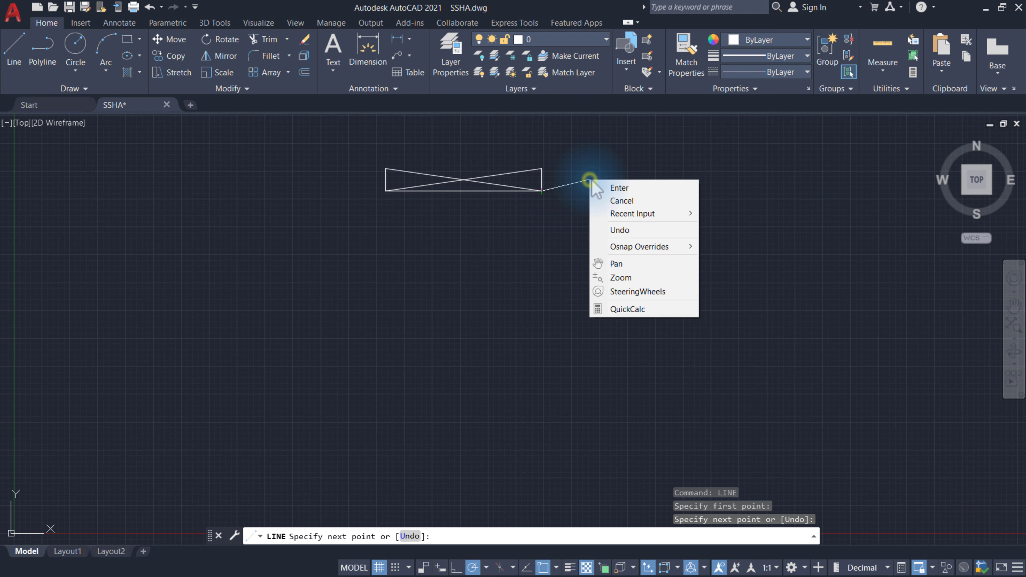
pyautogui.click(631, 190)
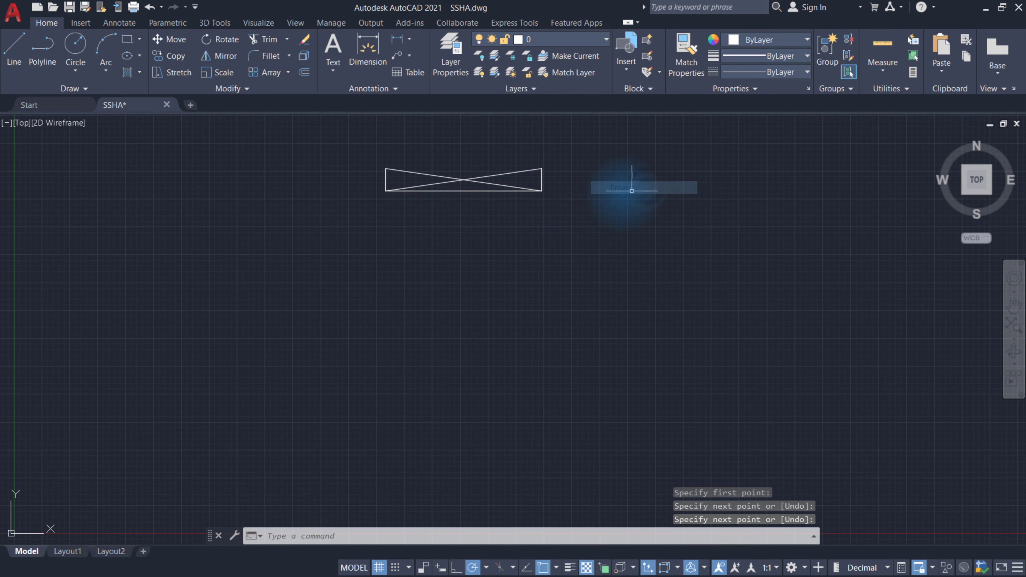
pyautogui.click(477, 190)
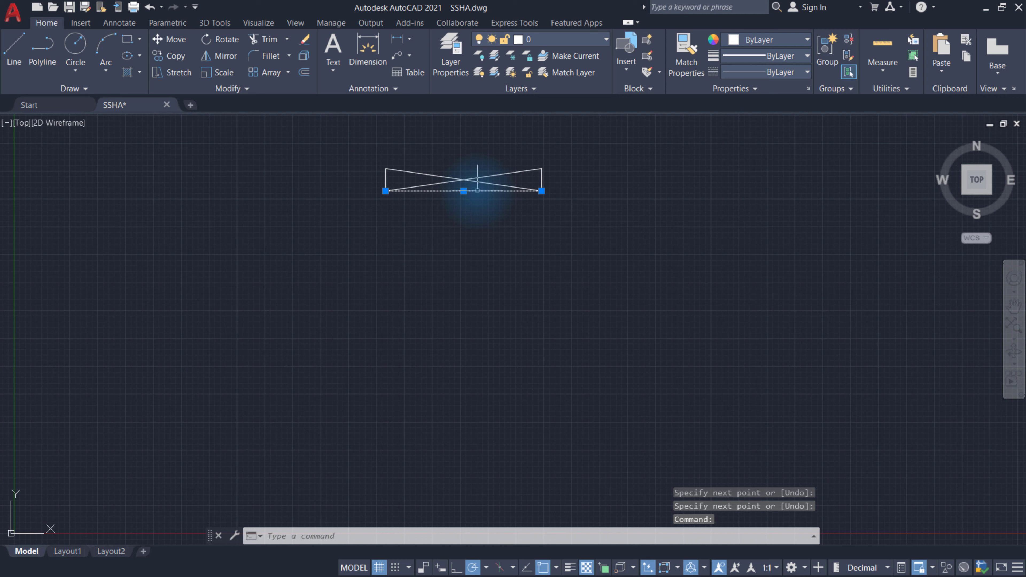
pyautogui.press('Delete')
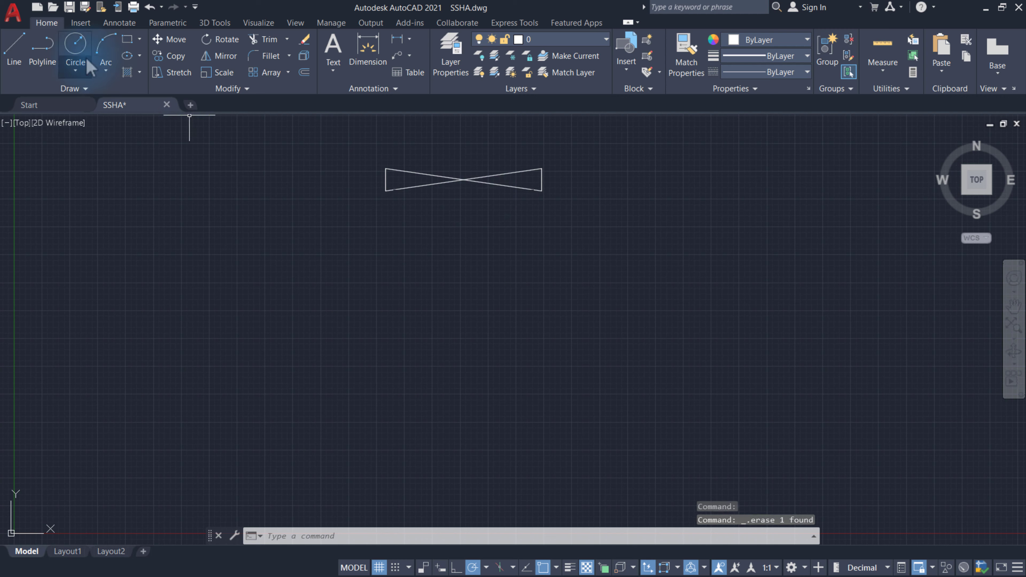
# Step: Draw a radius-2 circle centred where the two diagonals cross
pyautogui.click(87, 60)
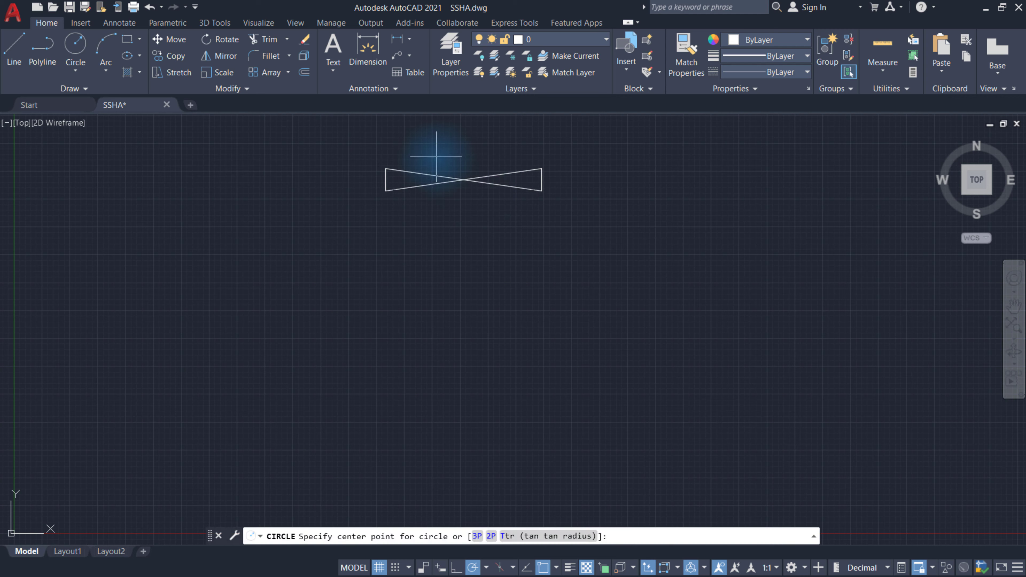
pyautogui.click(463, 180)
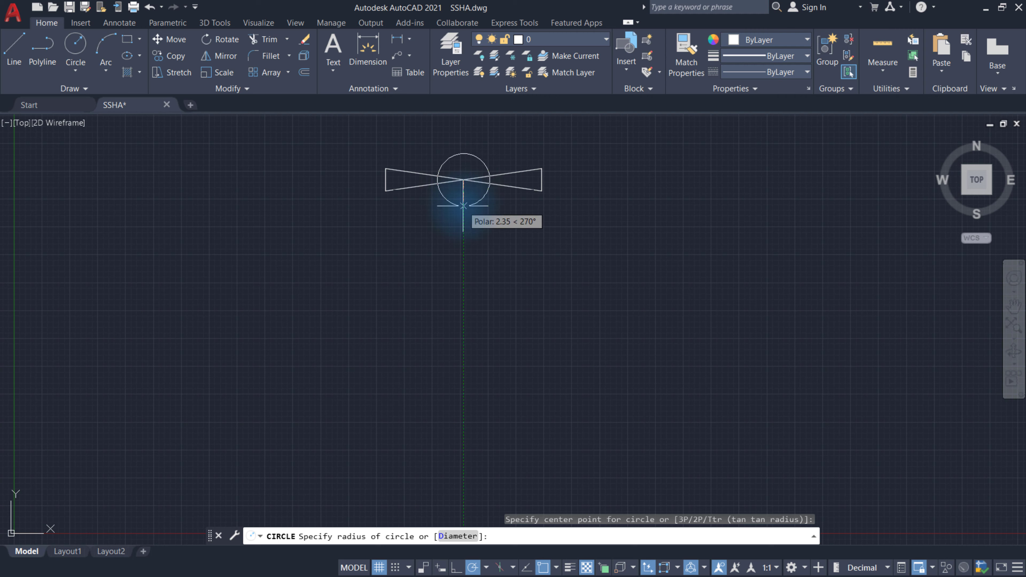
pyautogui.write('2')
pyautogui.press('Return')
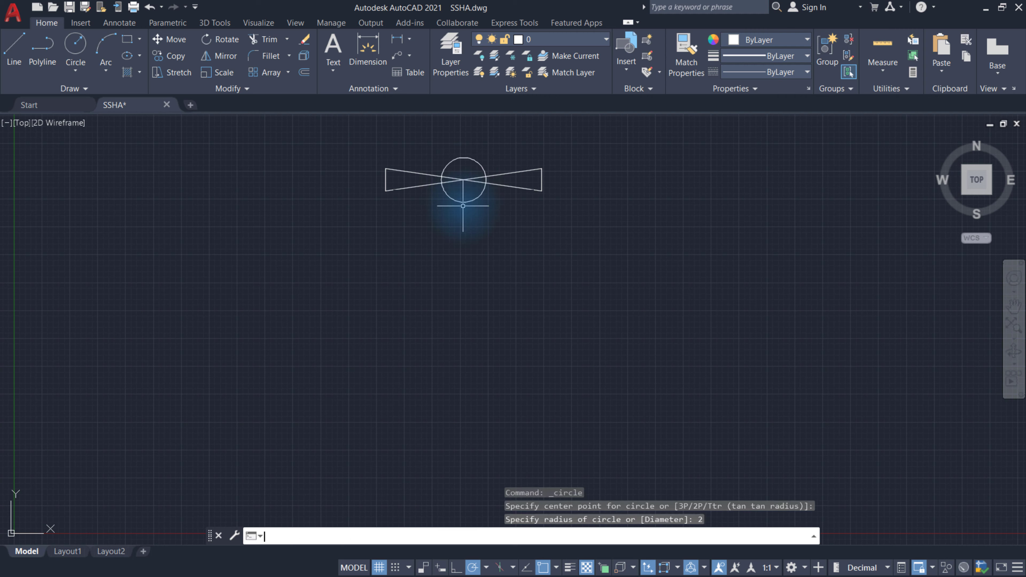
# Step: Draw a 6-unit vertical line straight down from the circle's centre
pyautogui.click(14, 68)
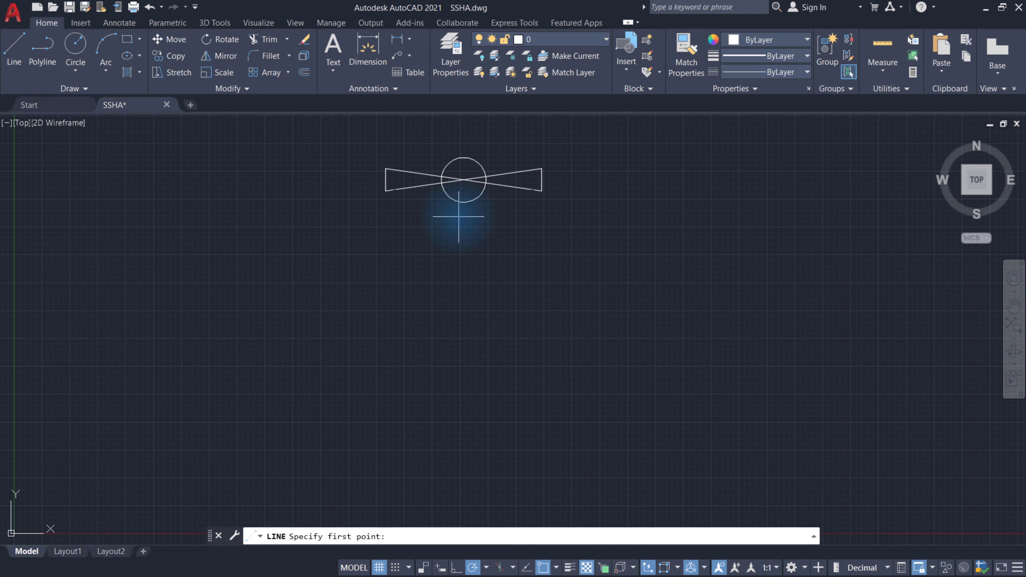
pyautogui.click(463, 179)
pyautogui.write('6')
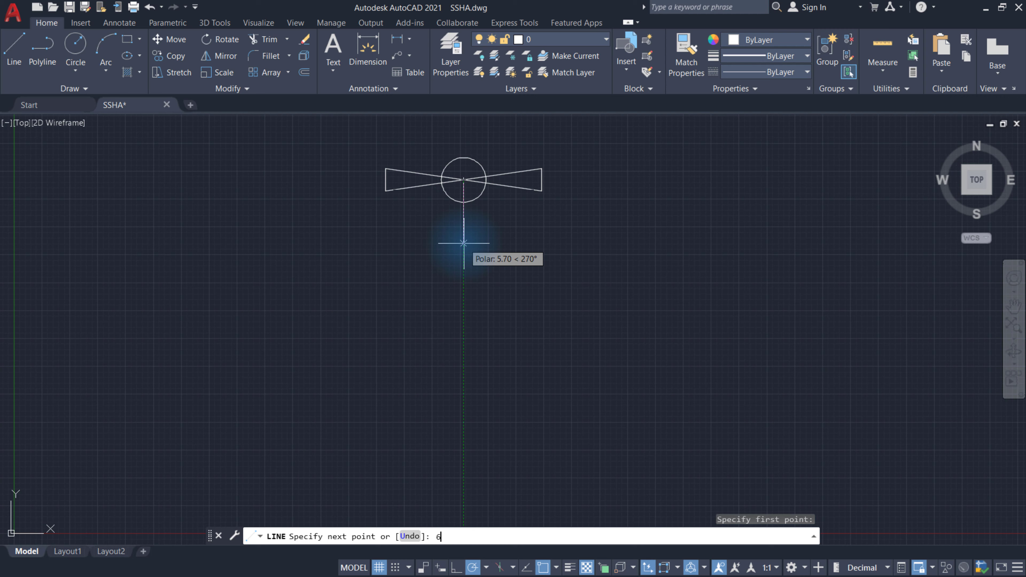
pyautogui.press('Return')
pyautogui.rightClick(418, 239)
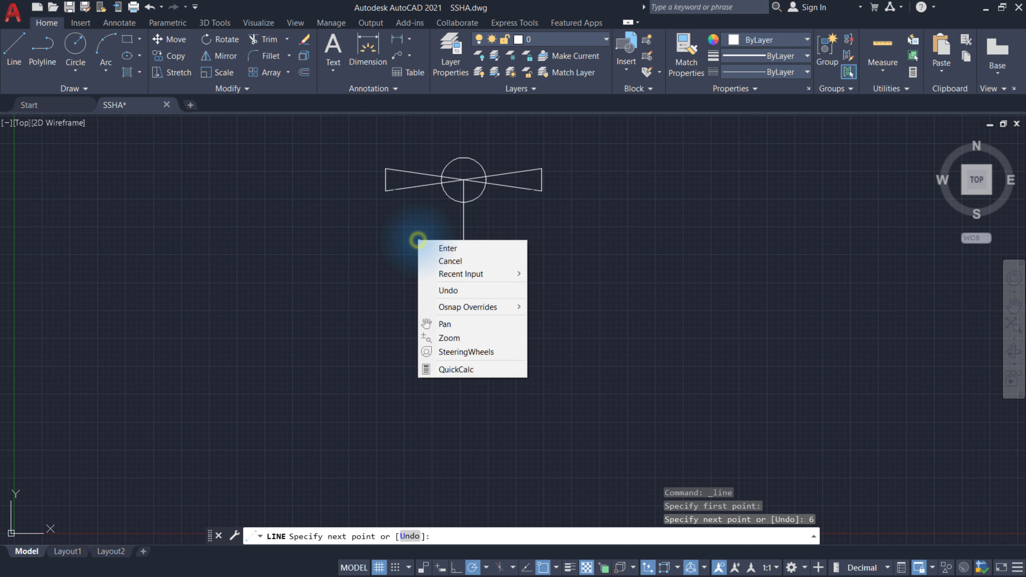
pyautogui.click(499, 250)
pyautogui.click(464, 231)
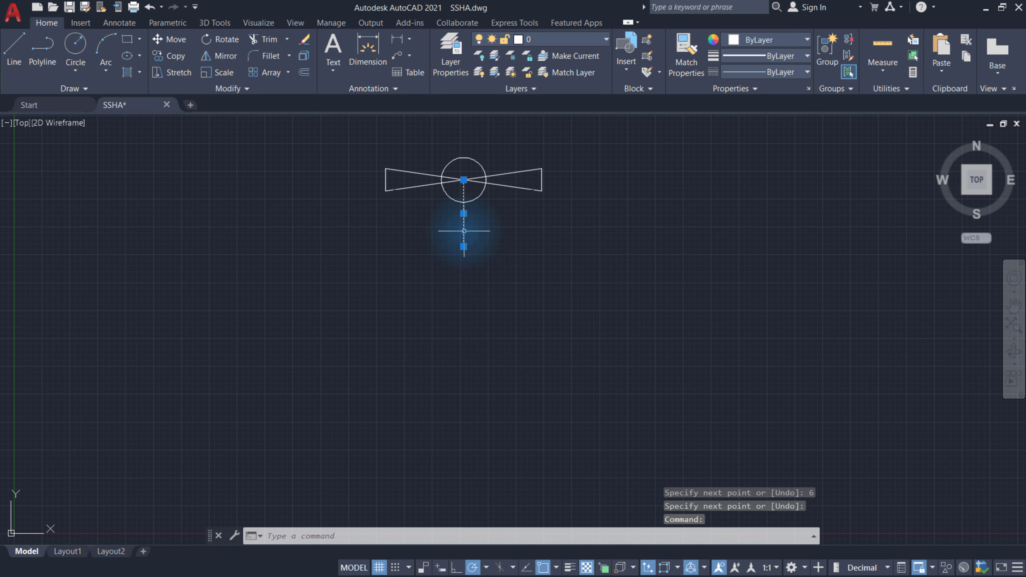
# Step: Offset the vertical post line 1 unit to both its left and right
pyautogui.click(304, 73)
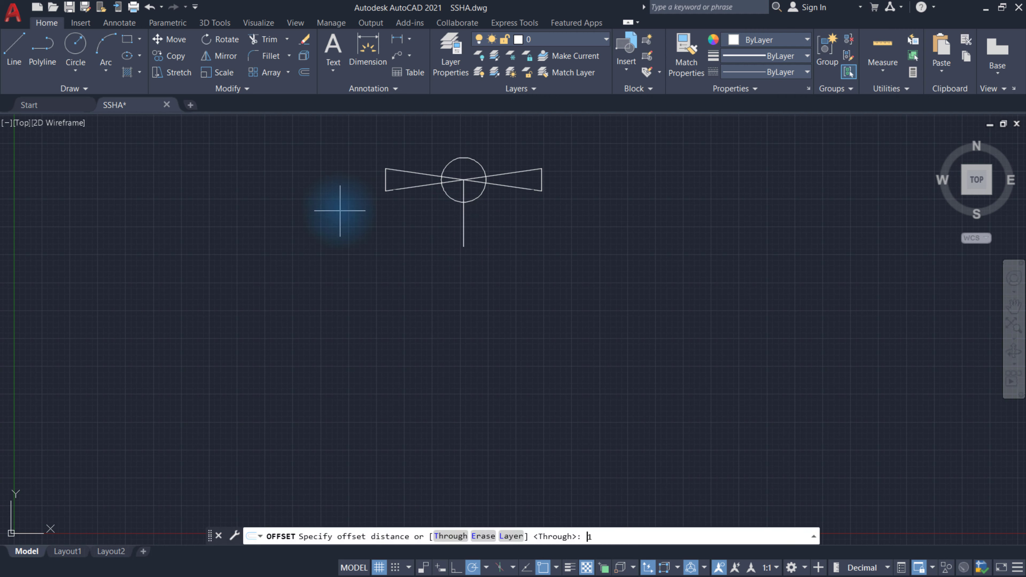
pyautogui.write('1')
pyautogui.press('Return')
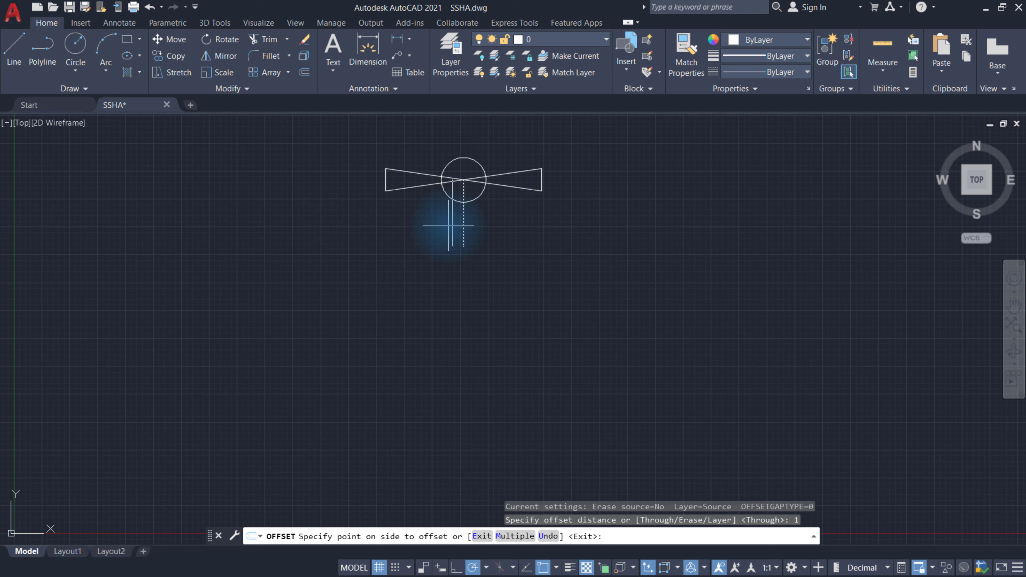
pyautogui.click(448, 225)
pyautogui.click(463, 225)
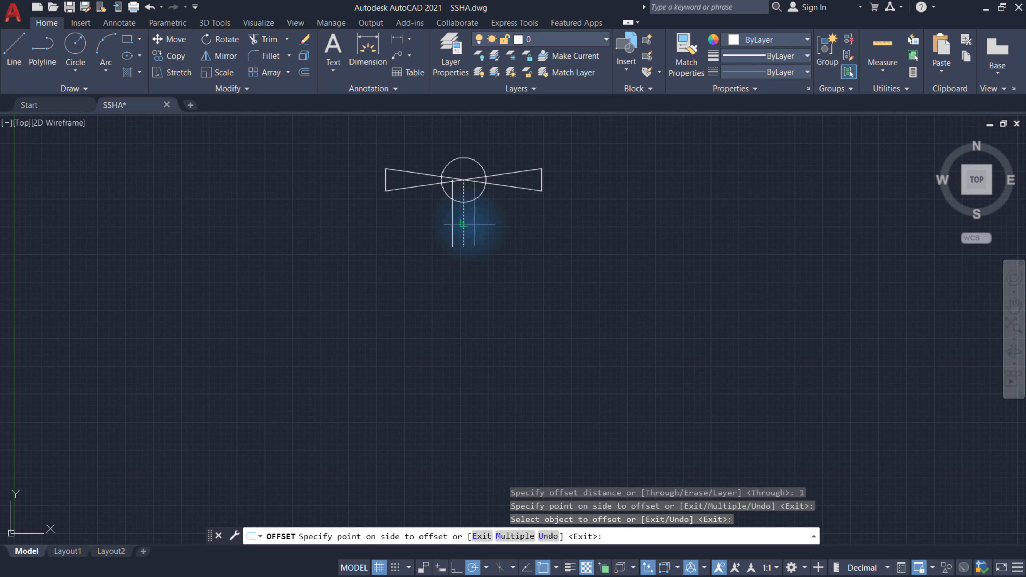
pyautogui.click(475, 225)
pyautogui.rightClick(516, 224)
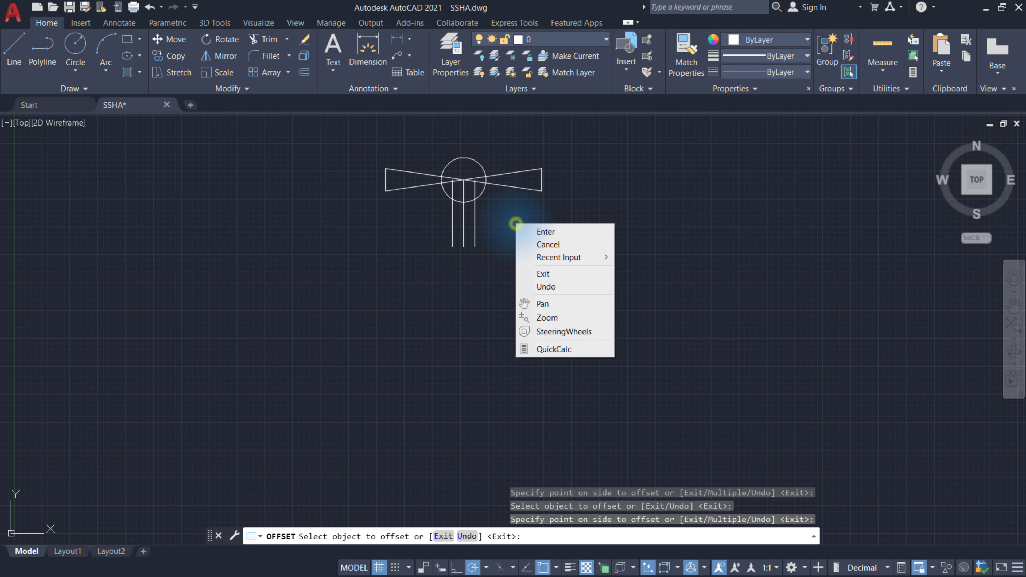
pyautogui.click(569, 231)
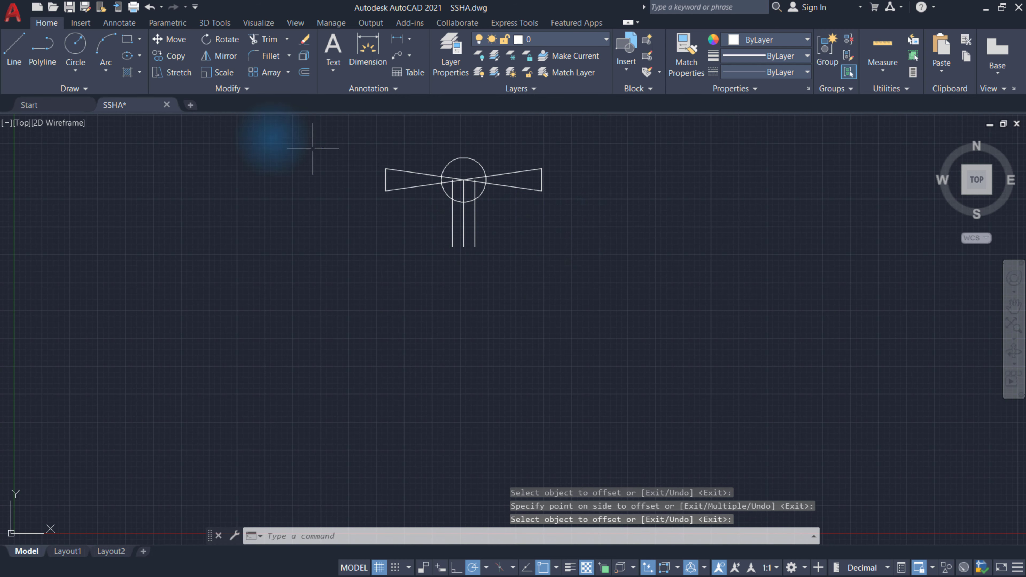
# Step: Draw a 6-by-2 rectangle using the Dimensions option
pyautogui.click(139, 40)
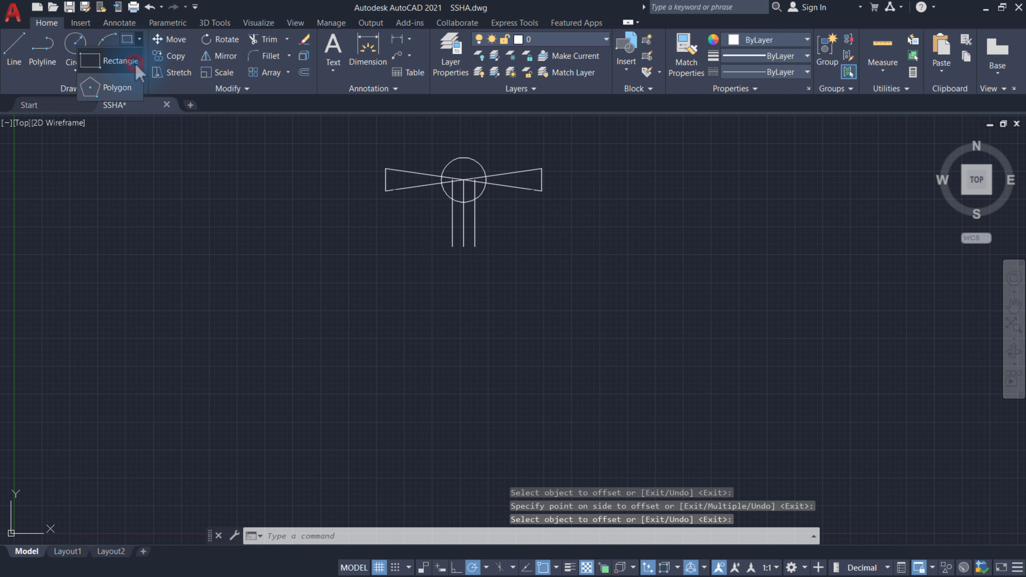
pyautogui.click(136, 63)
pyautogui.click(199, 202)
pyautogui.write('d')
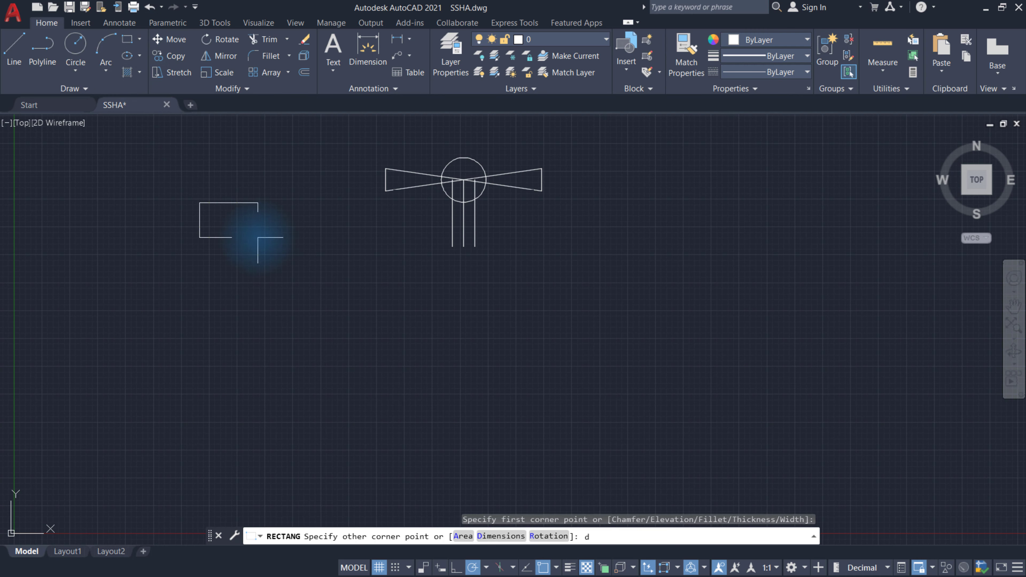
pyautogui.press('Return')
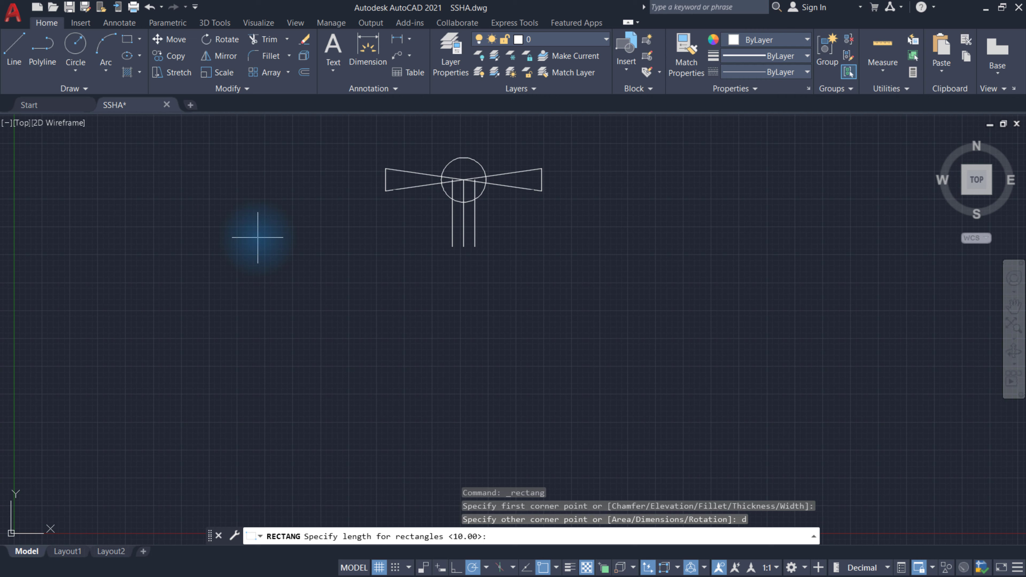
pyautogui.write('6')
pyautogui.press('Return')
pyautogui.write('2')
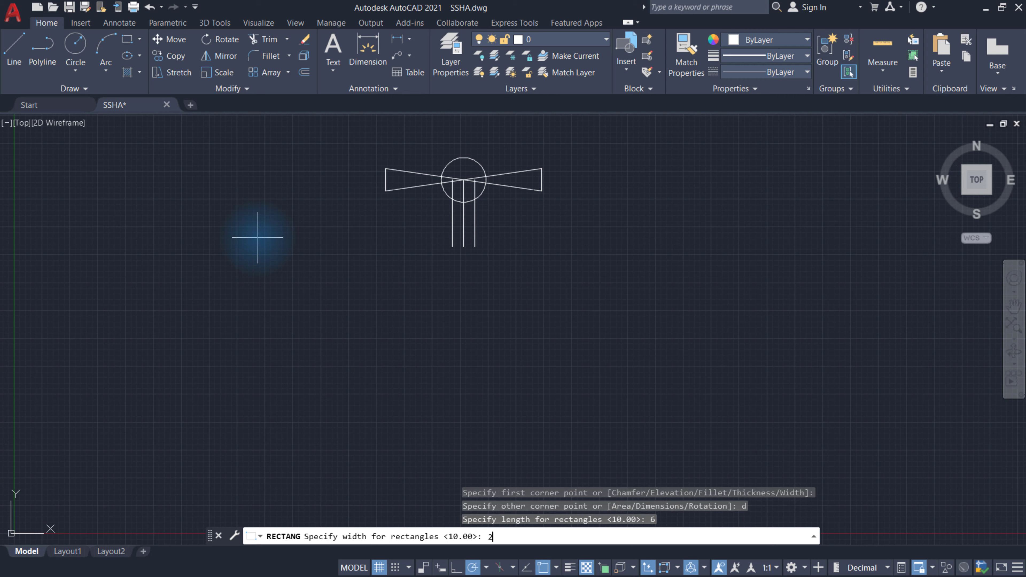
pyautogui.press('Return')
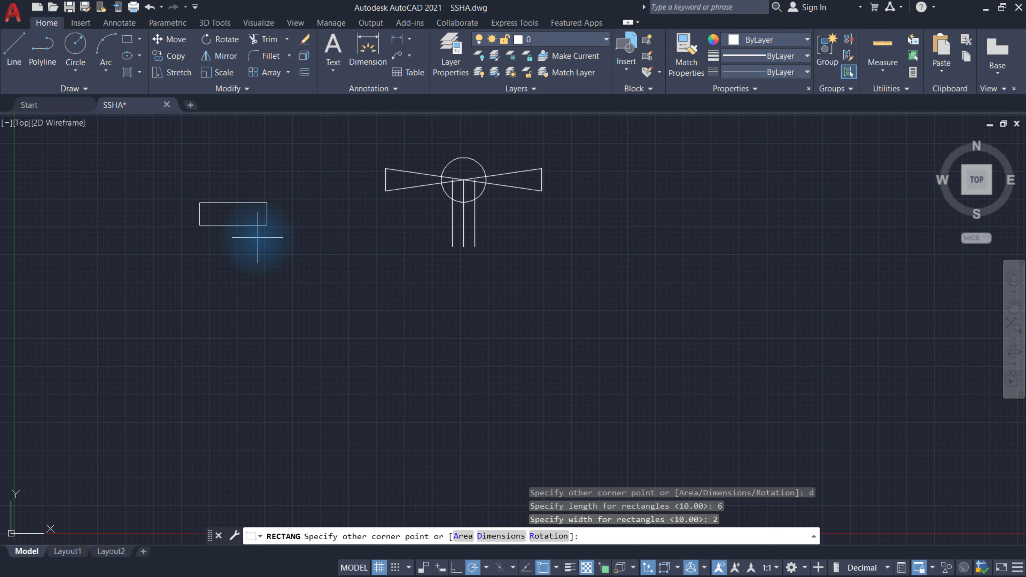
pyautogui.click(257, 237)
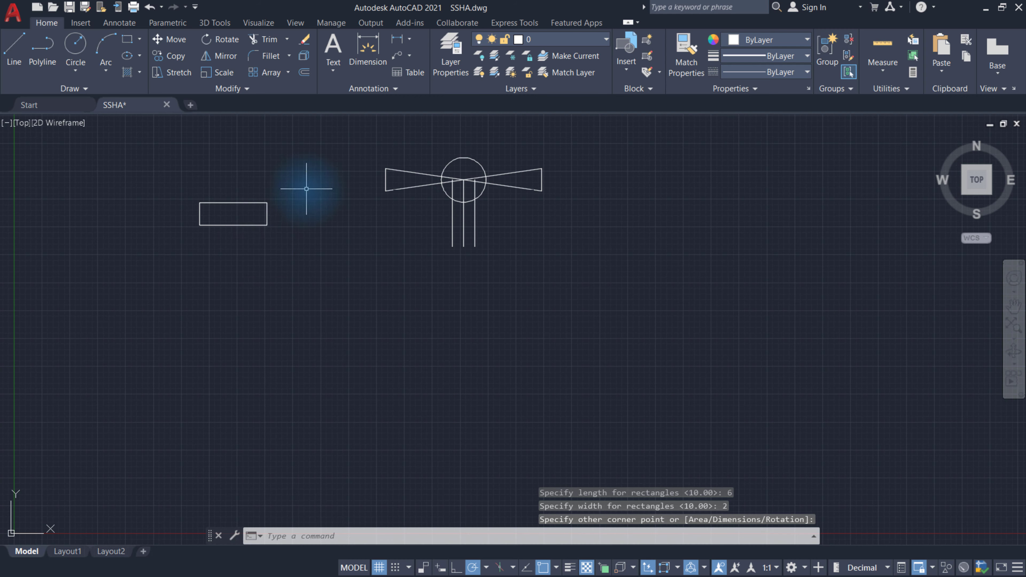
# Step: Move the rectangle by its top midpoint to the bottom of the vertical post
pyautogui.click(297, 180)
pyautogui.click(178, 230)
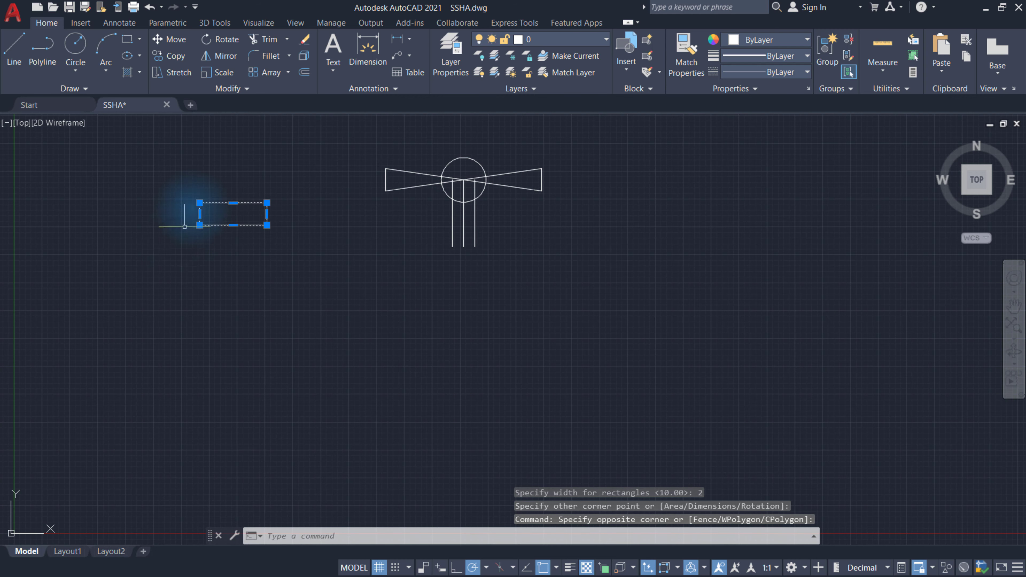
pyautogui.click(170, 40)
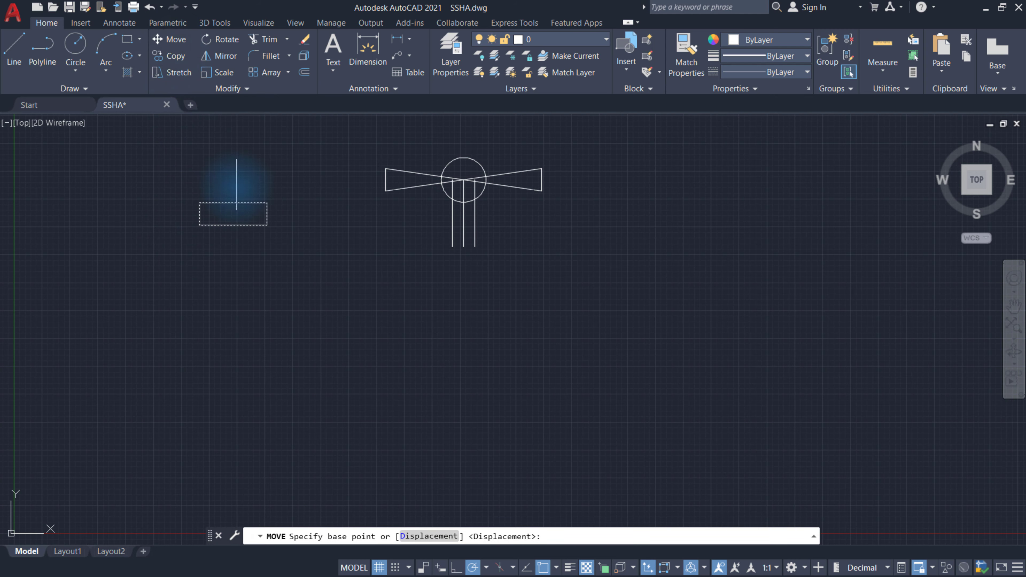
pyautogui.click(233, 203)
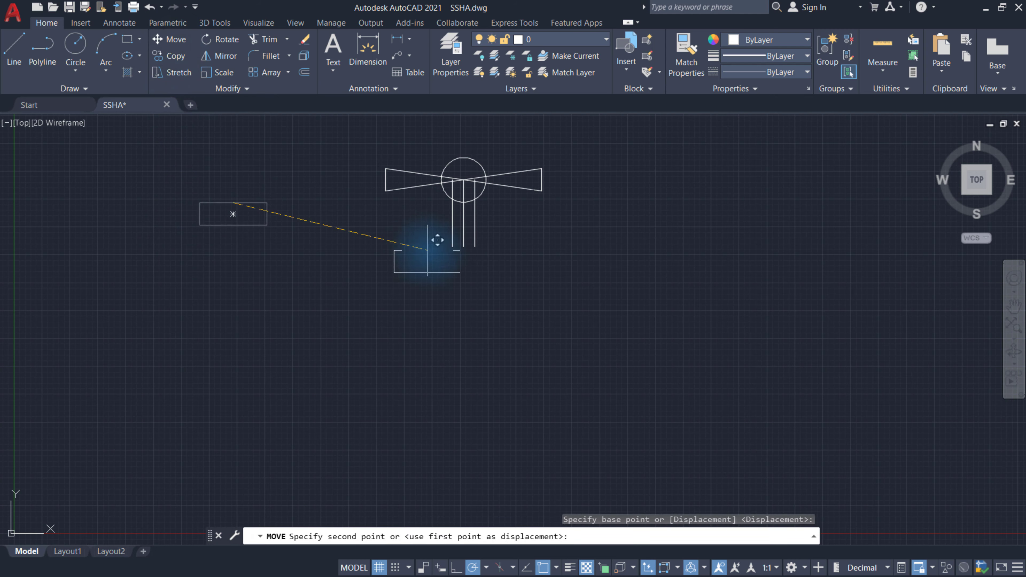
pyautogui.click(463, 246)
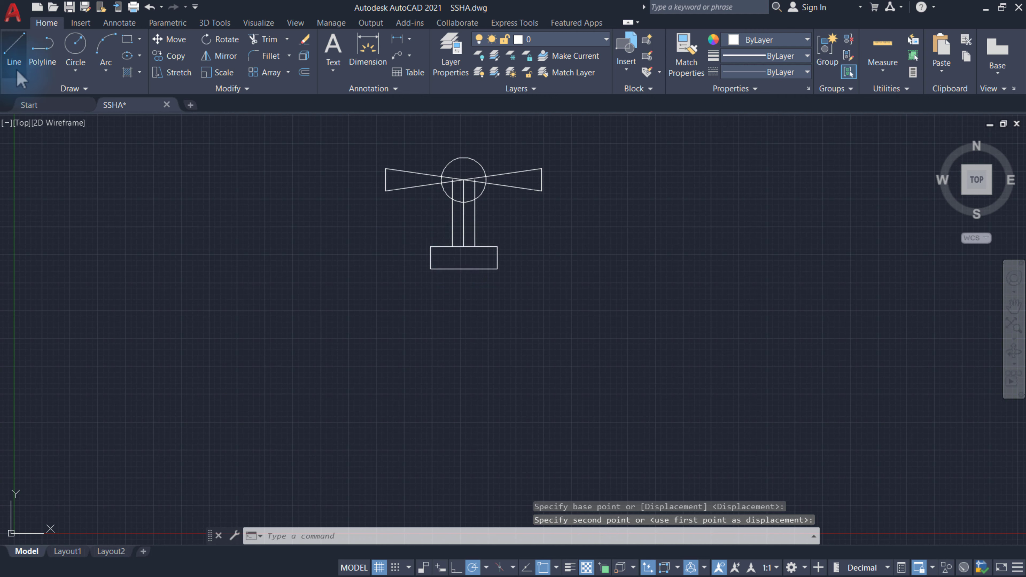
pyautogui.click(15, 47)
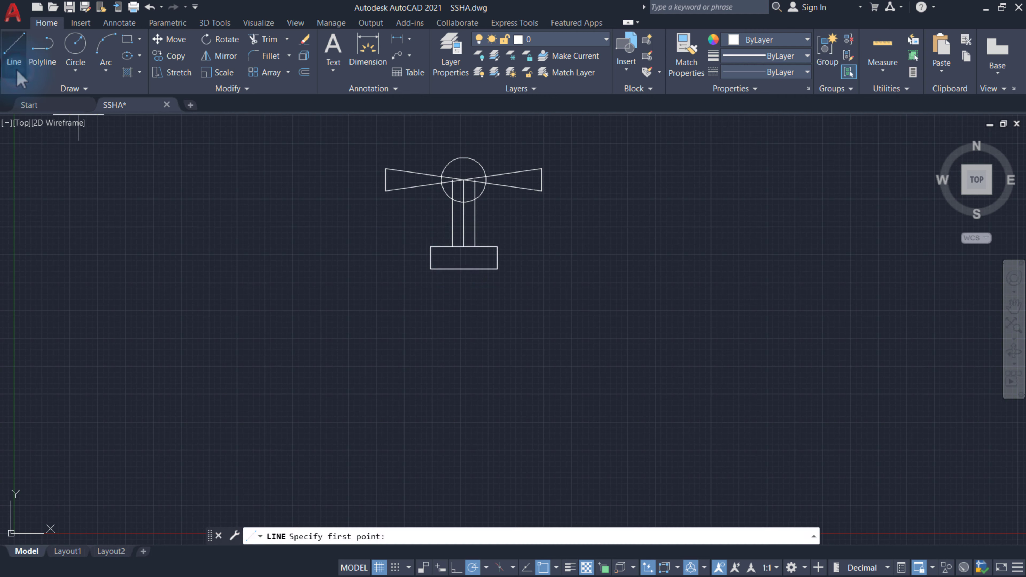
# Step: From the rectangle's bottom-right corner, draw spout segments 1, 7, 11, 1, 2, 8, 2, 1
pyautogui.click(497, 269)
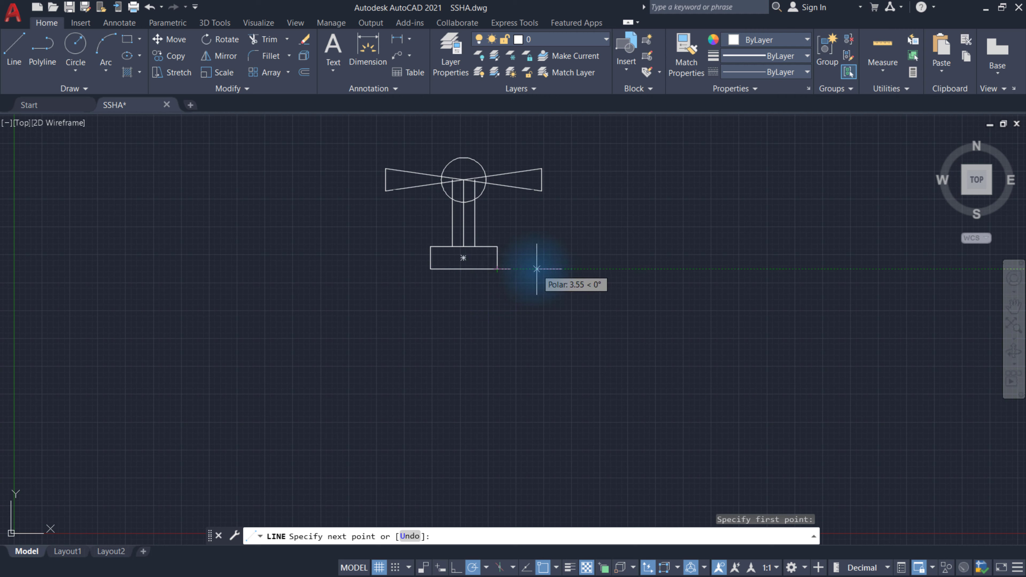
pyautogui.write('1')
pyautogui.press('Return')
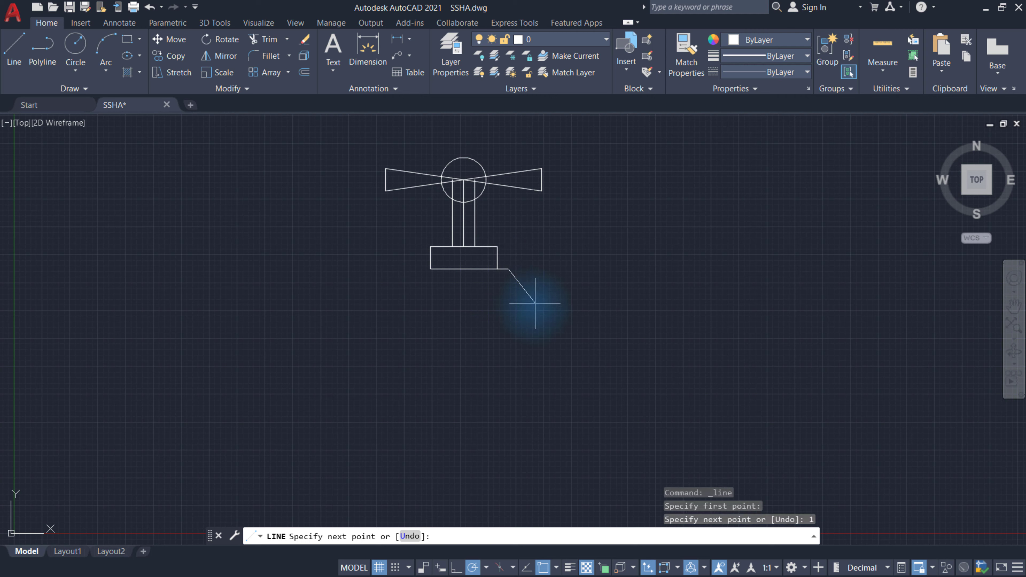
pyautogui.write('7')
pyautogui.press('Return')
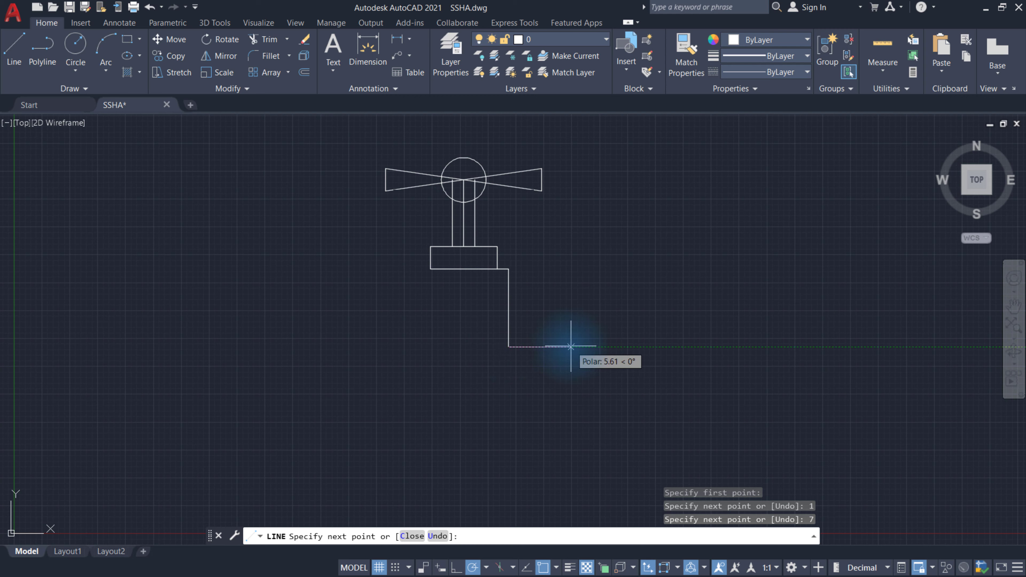
pyautogui.press('Return')
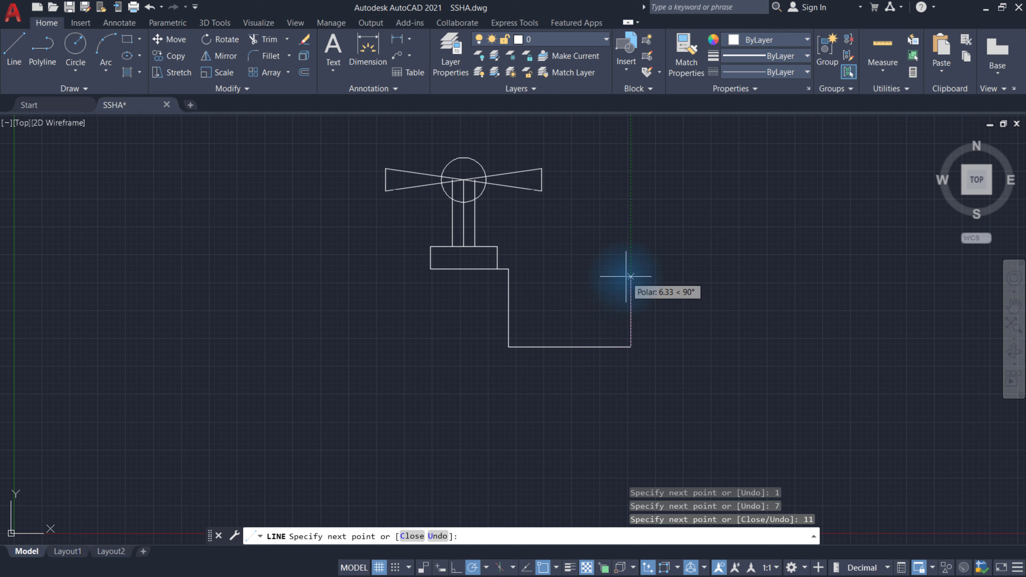
pyautogui.write('1')
pyautogui.press('Return')
pyautogui.write('2')
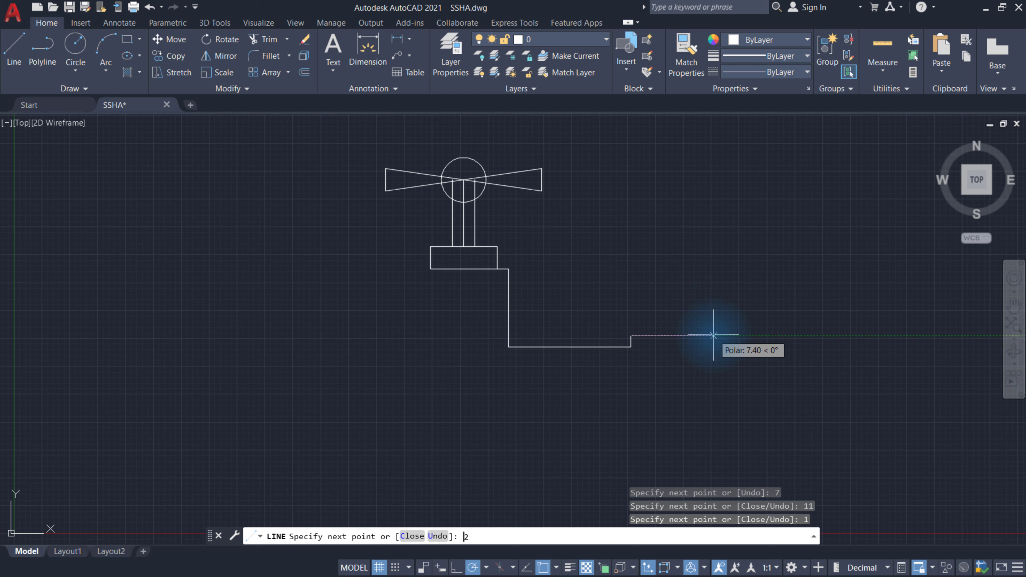
pyautogui.press('Return')
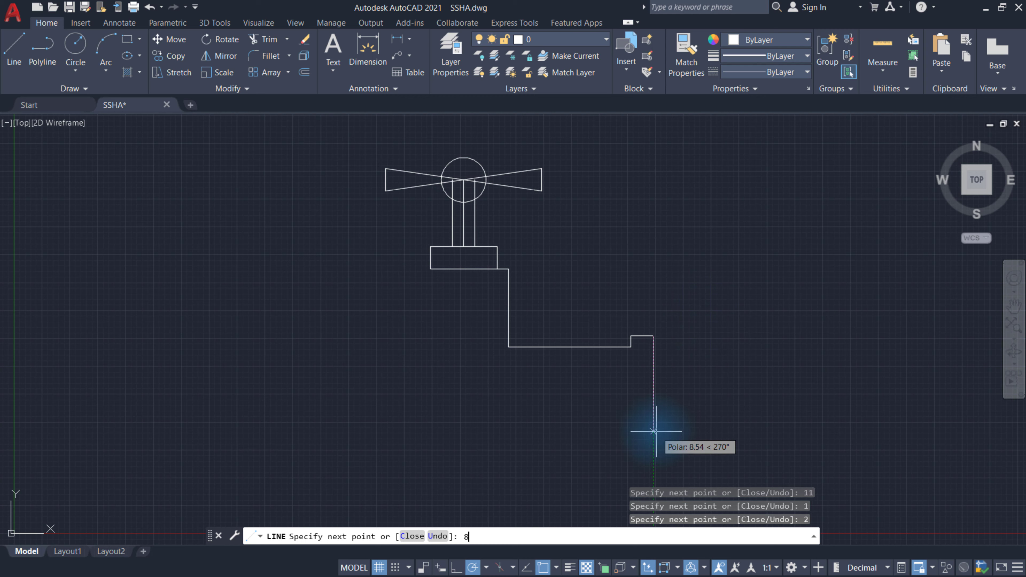
pyautogui.press('Return')
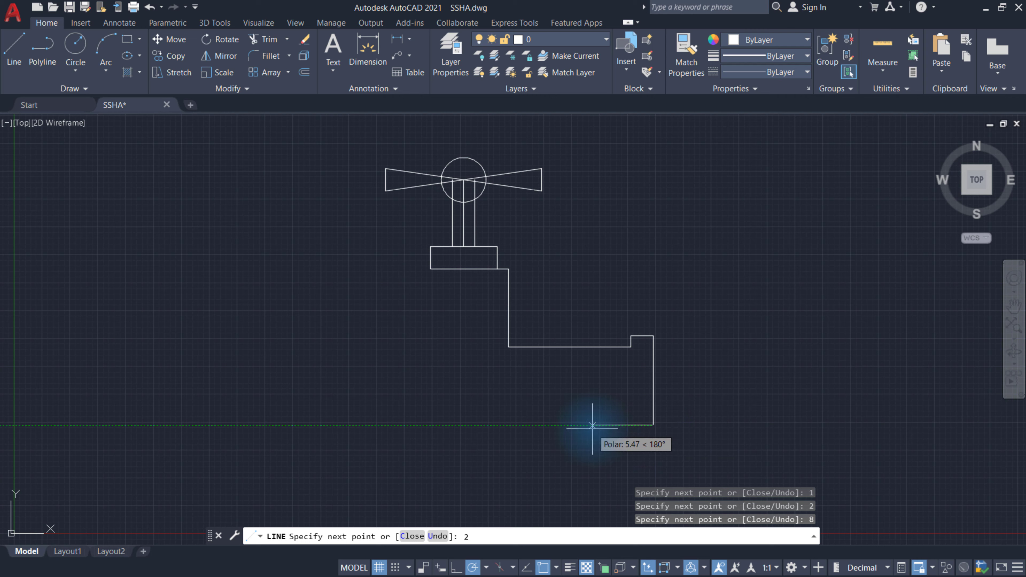
pyautogui.press('Return')
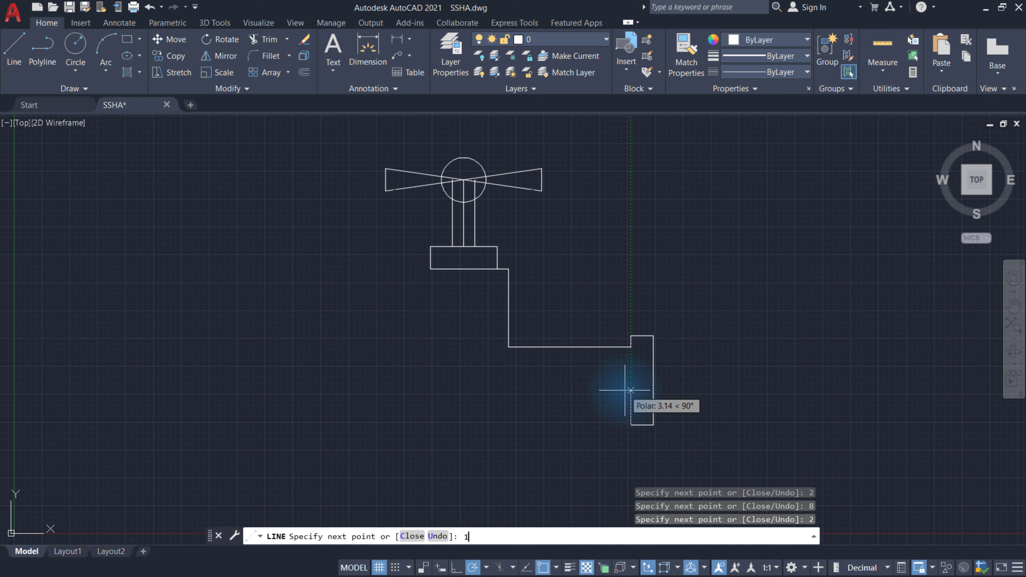
pyautogui.press('Return')
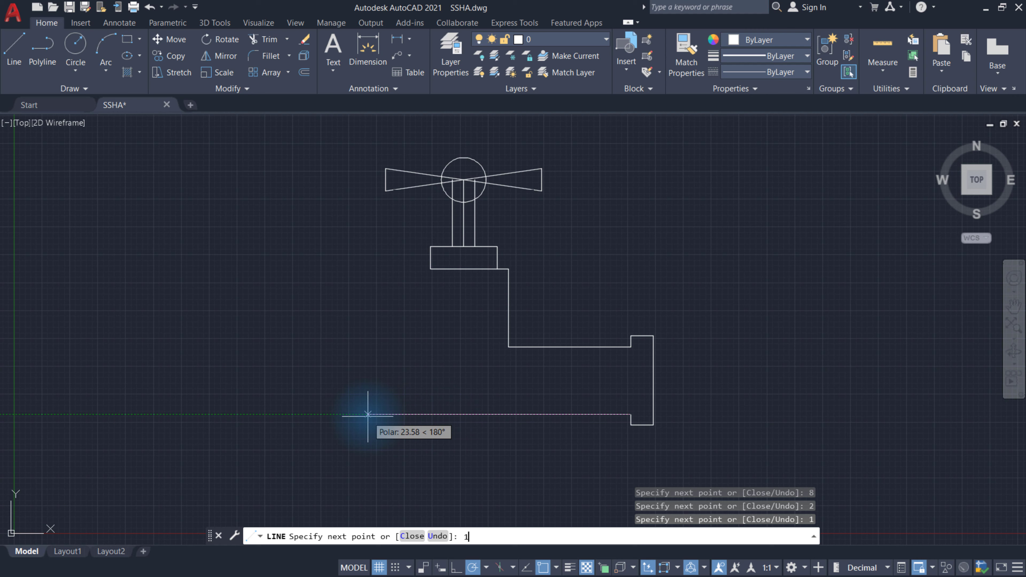
pyautogui.write('5')
# Step: Continue with 15, 11, 10, 13 and 7-unit segments, closing at the rectangle's bottom-left corner
pyautogui.press('Return')
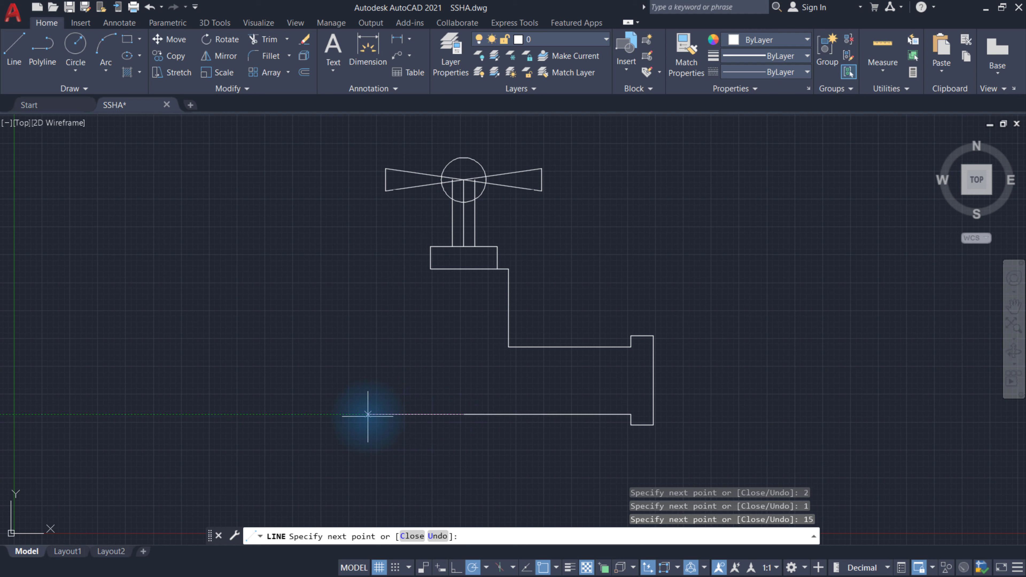
pyautogui.write('11')
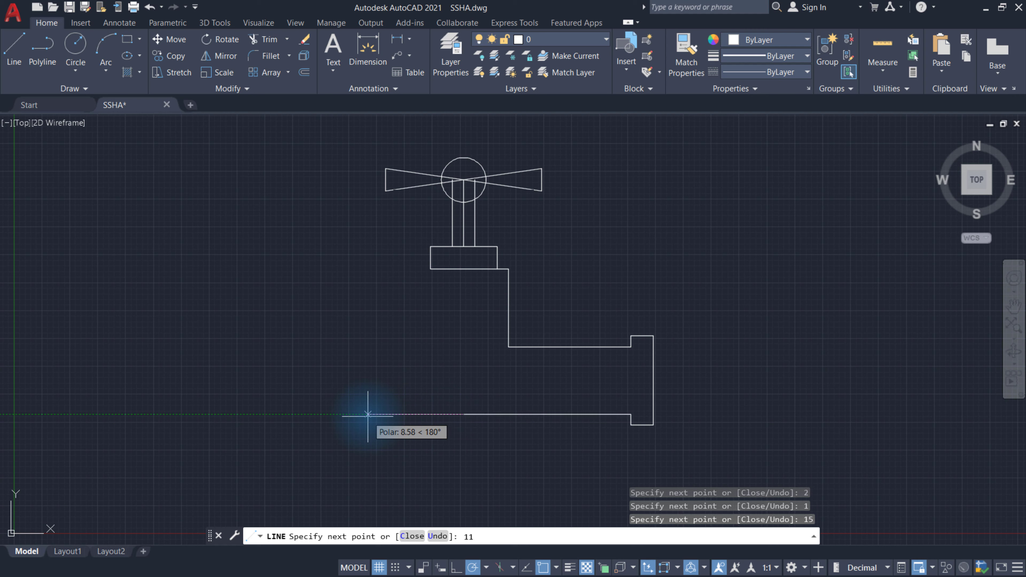
pyautogui.press('Return')
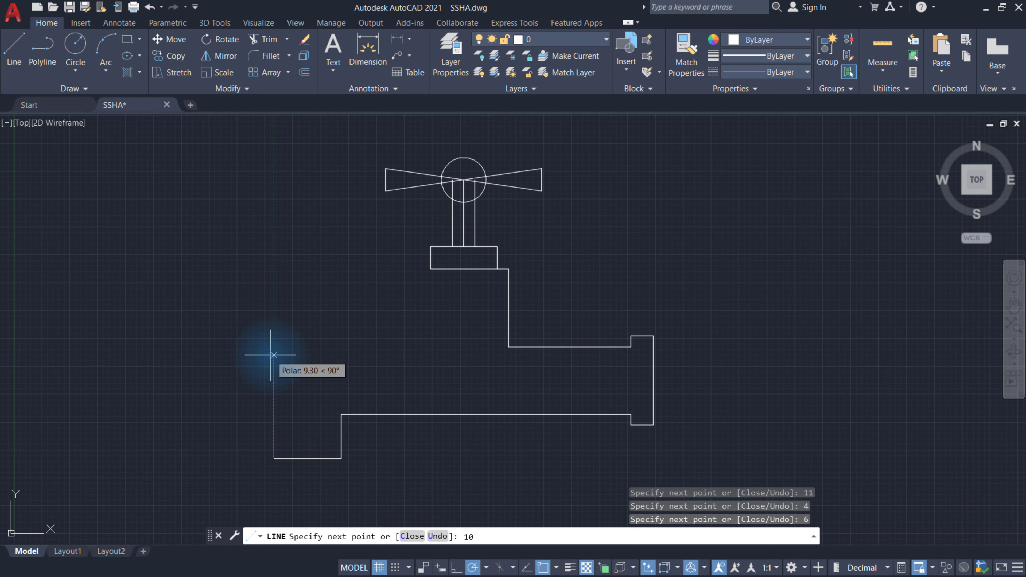
pyautogui.press('Return')
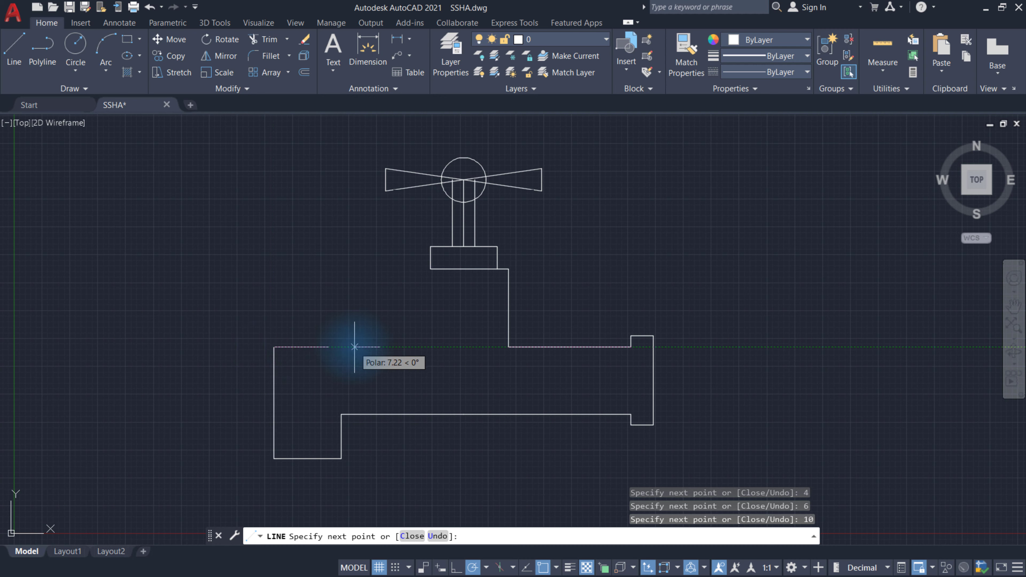
pyautogui.write('13')
pyautogui.press('Return')
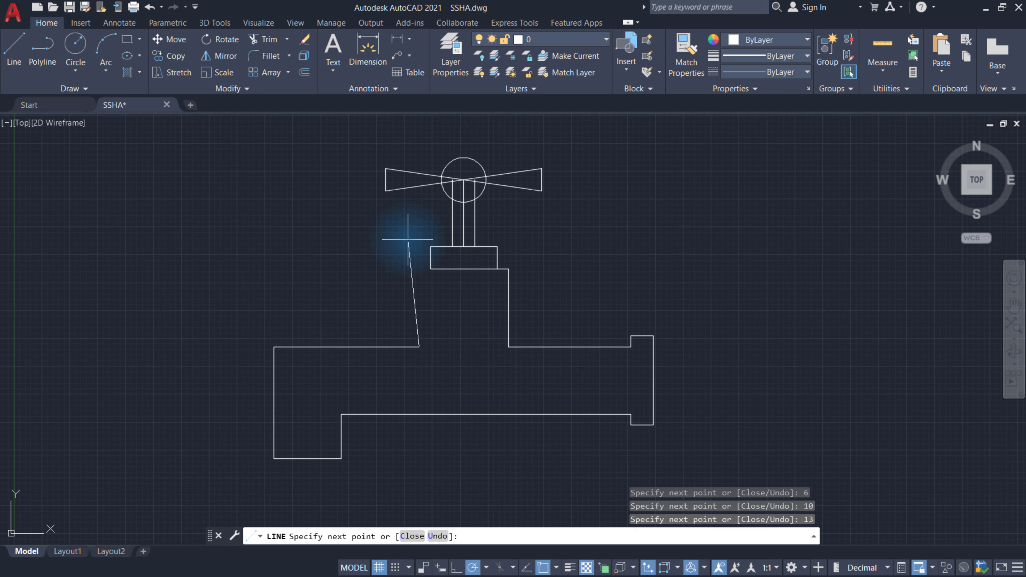
pyautogui.write('7')
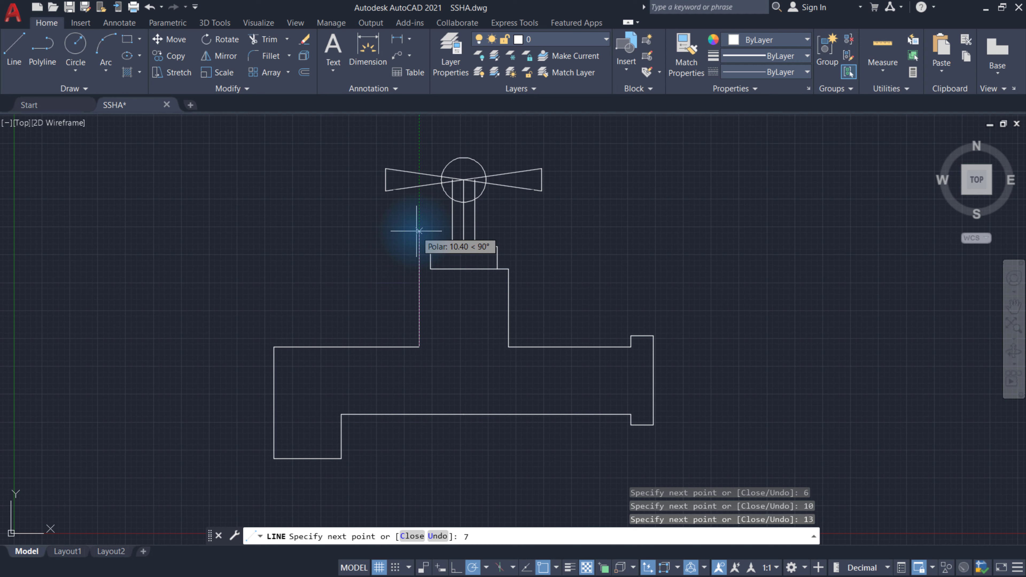
pyautogui.press('Return')
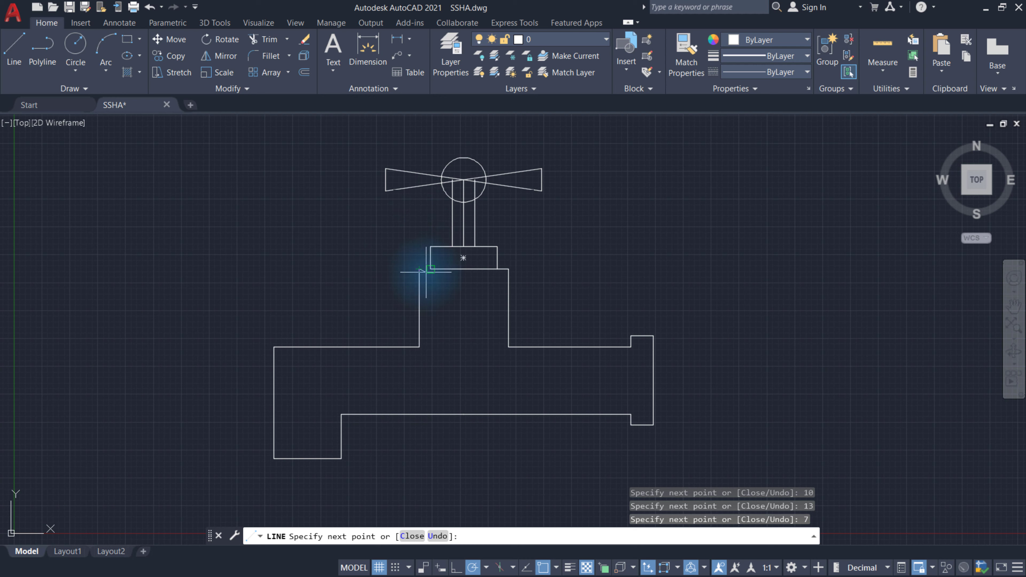
pyautogui.click(425, 264)
pyautogui.rightClick(322, 227)
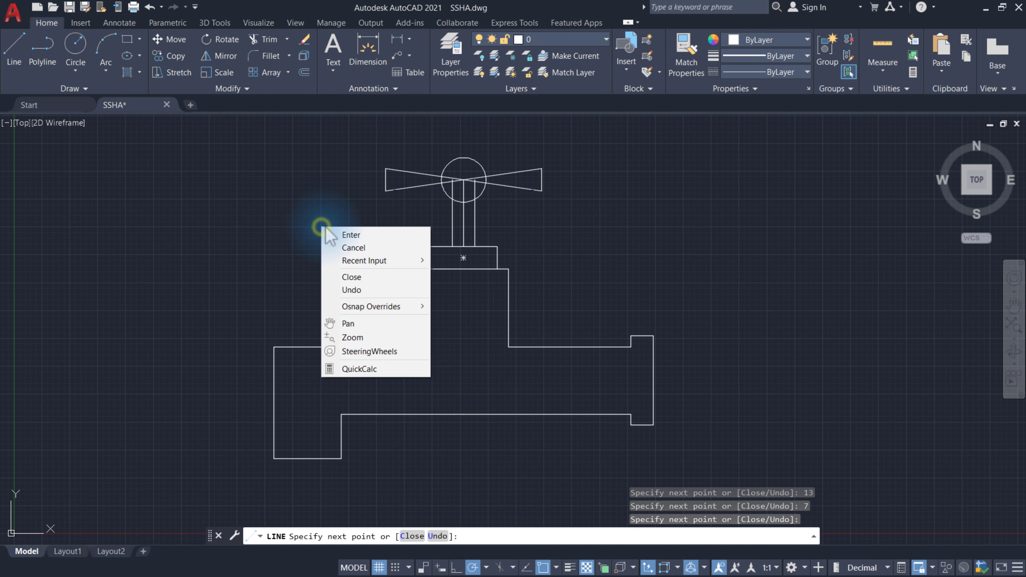
pyautogui.click(372, 235)
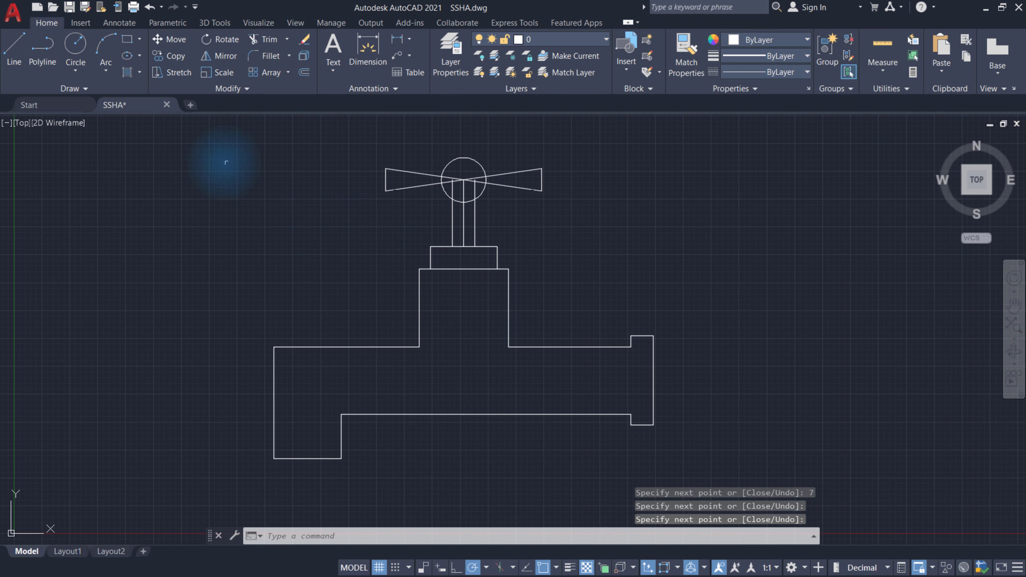
# Step: Draw a radius-3 circle on the body's bottom edge and erase the stem centreline
pyautogui.click(79, 51)
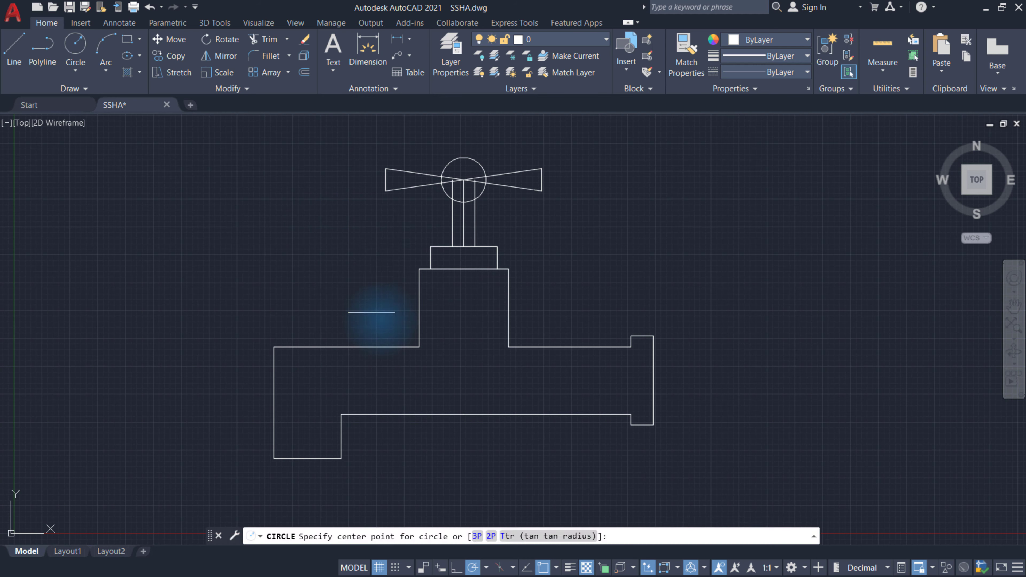
pyautogui.click(463, 414)
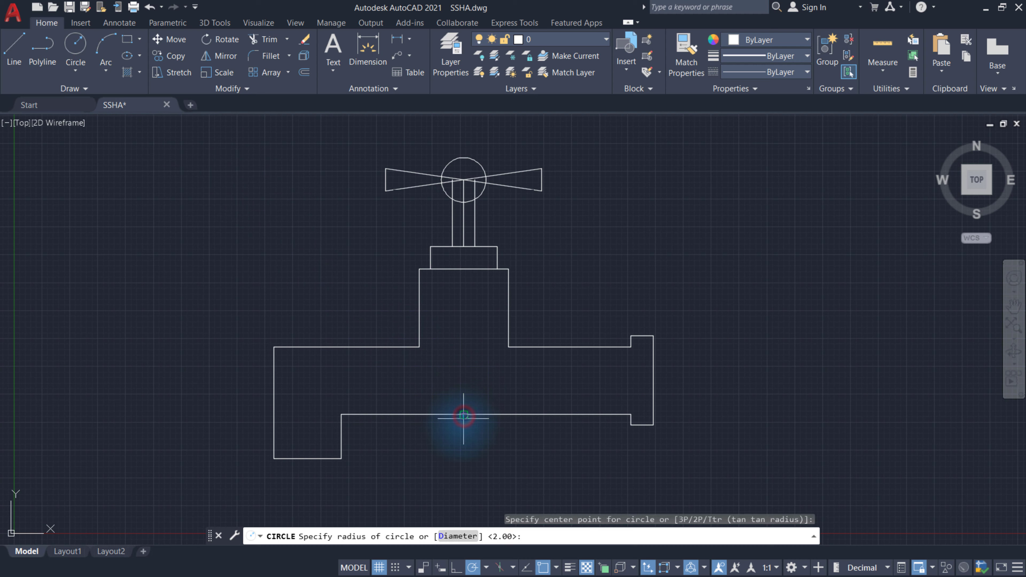
pyautogui.write('3')
pyautogui.press('Return')
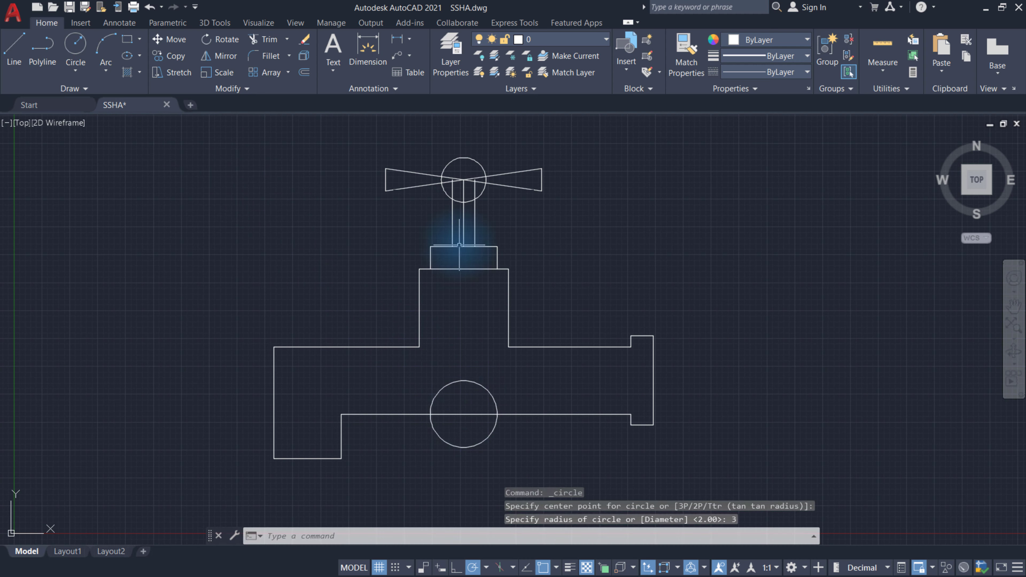
pyautogui.click(464, 236)
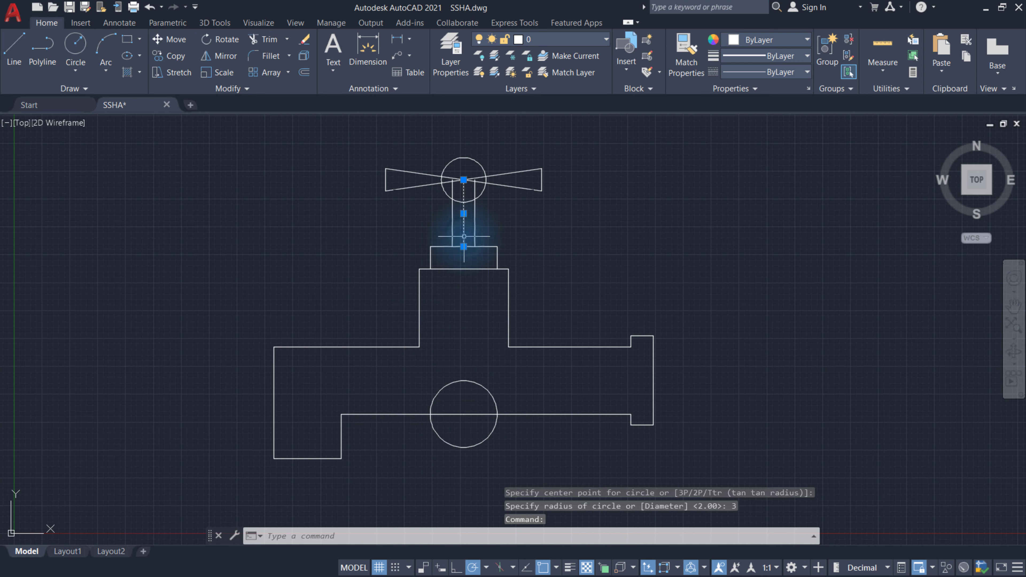
pyautogui.press('Delete')
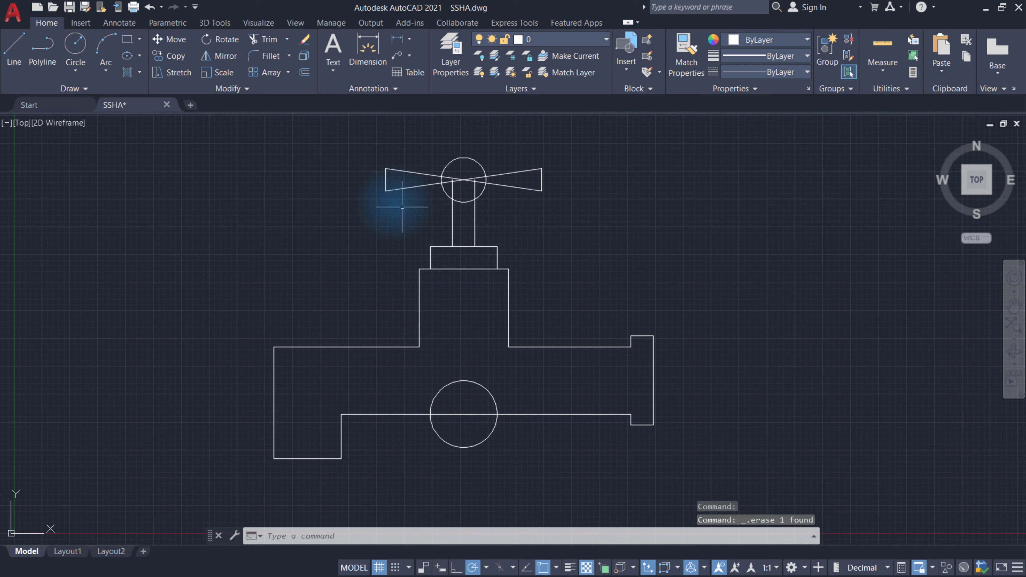
# Step: Trim the lines inside the handle circle, the lower circle's top half and the body line inside it
pyautogui.click(275, 45)
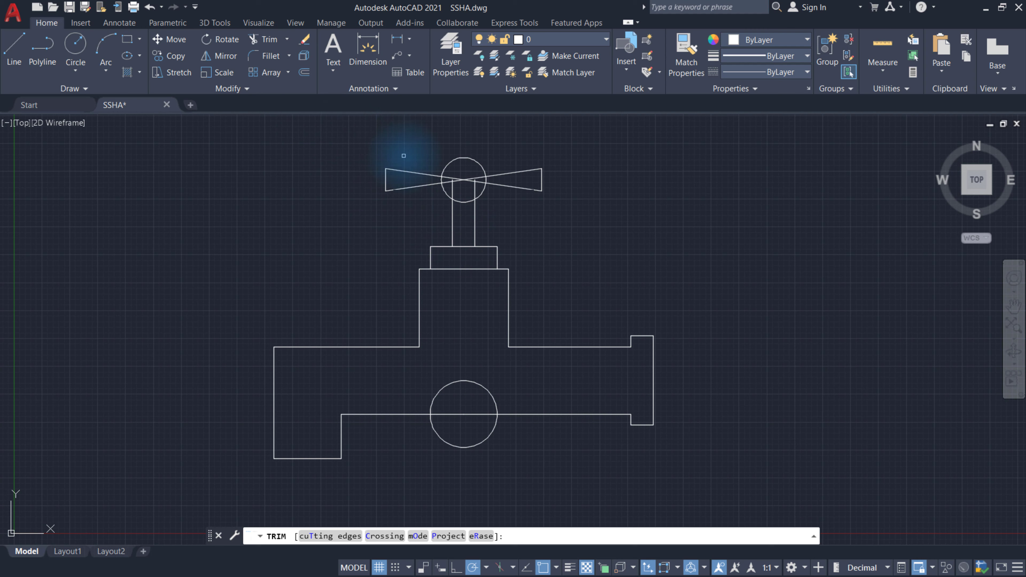
pyautogui.click(460, 168)
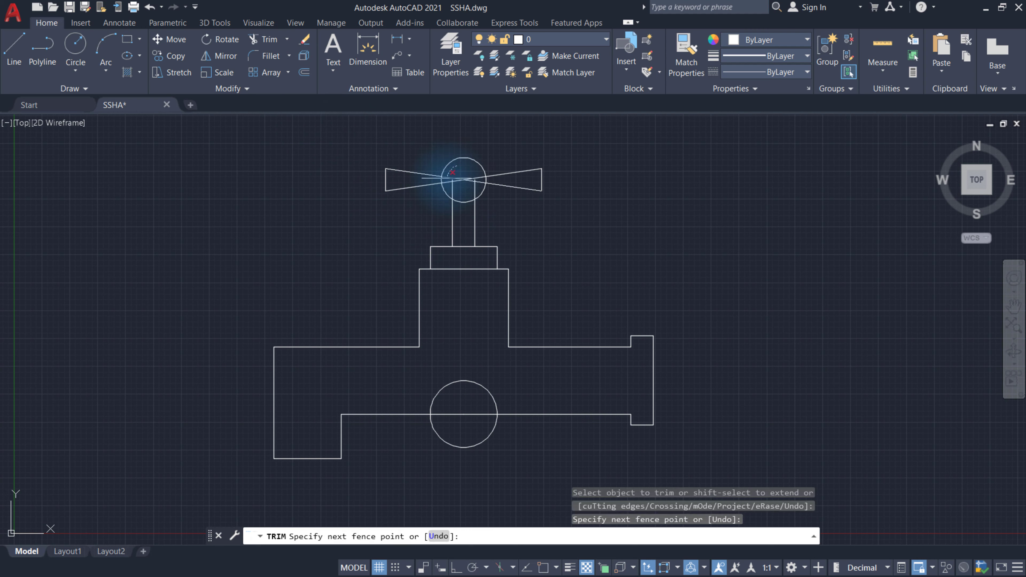
pyautogui.moveTo(464, 190)
pyautogui.mouseDown()
pyautogui.moveTo(471, 179)
pyautogui.moveTo(457, 181)
pyautogui.mouseUp()
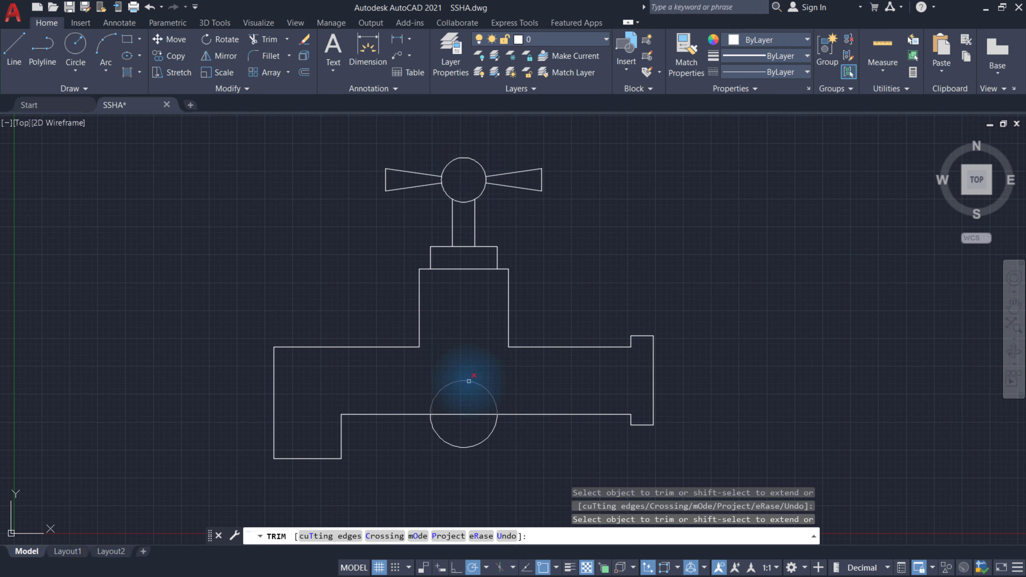
pyautogui.click(465, 379)
pyautogui.click(480, 413)
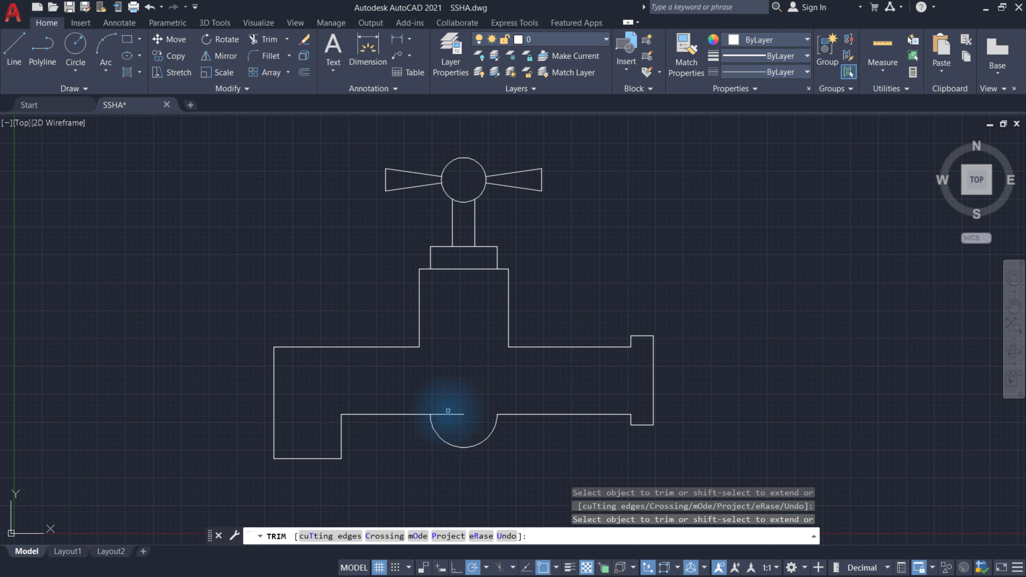
pyautogui.click(446, 415)
pyautogui.rightClick(545, 244)
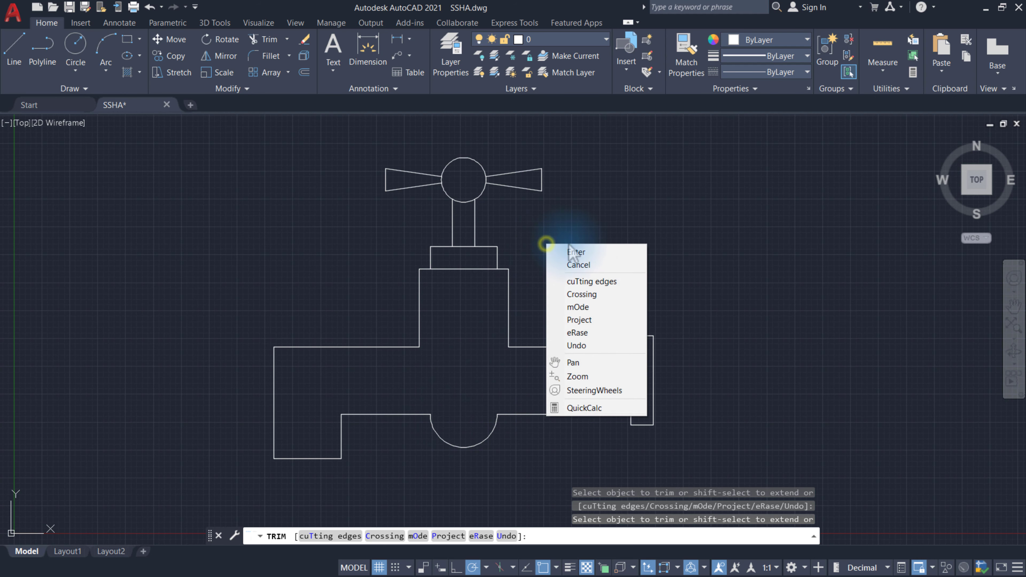
pyautogui.click(604, 253)
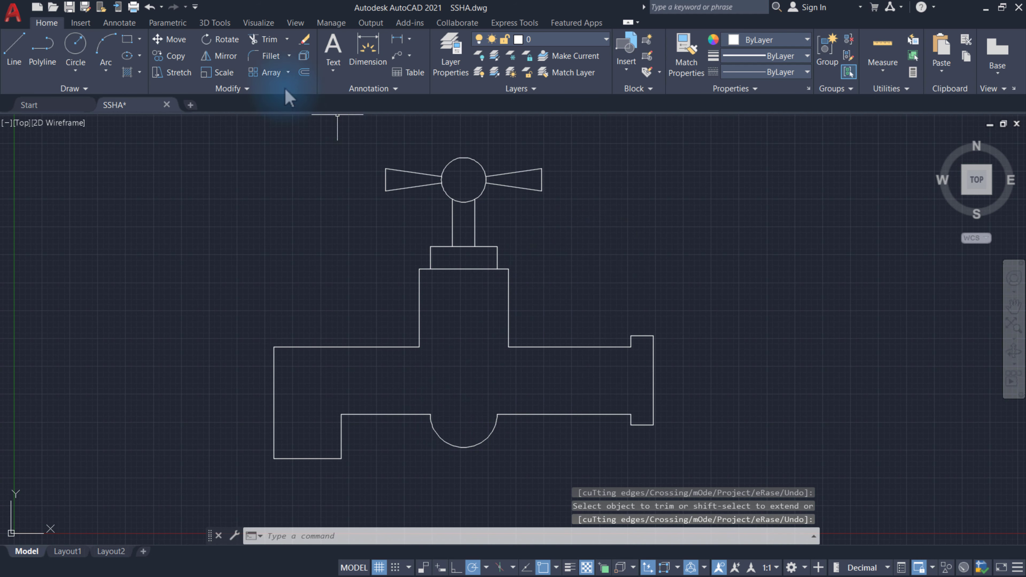
# Step: Fillet the upper body's inner right and left corners with radius 5
pyautogui.click(271, 60)
pyautogui.write('r')
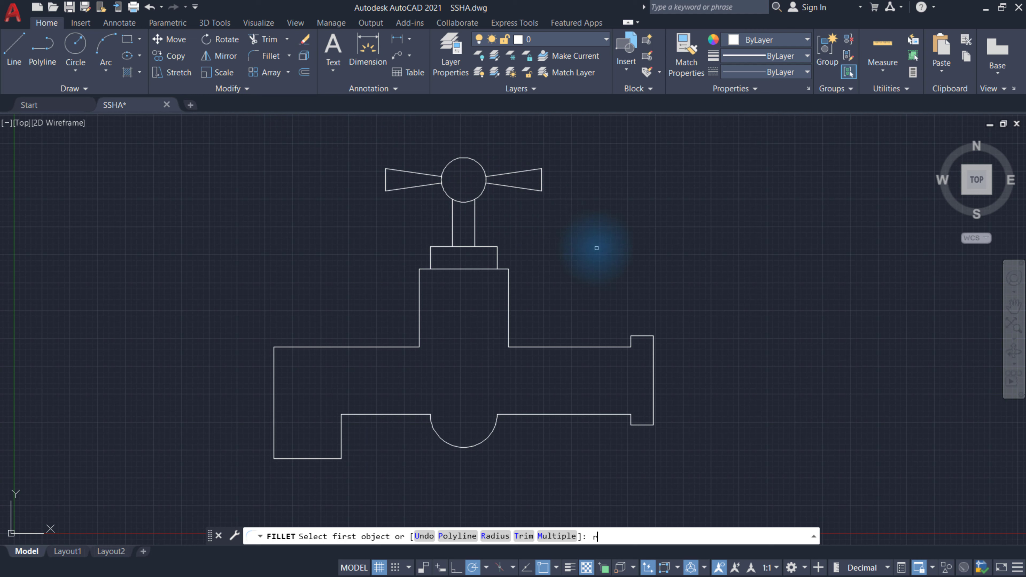
pyautogui.press('Return')
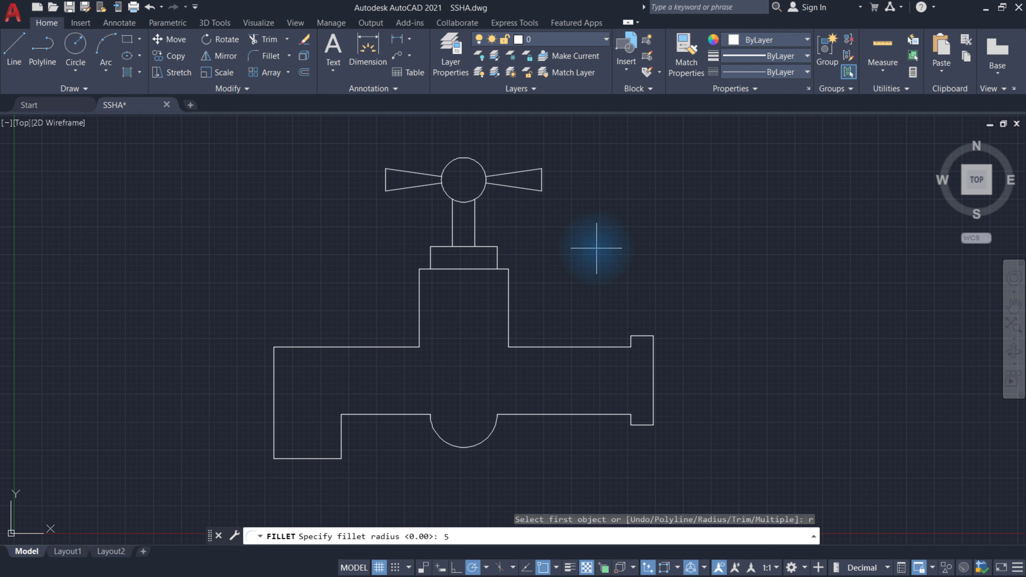
pyautogui.press('Return')
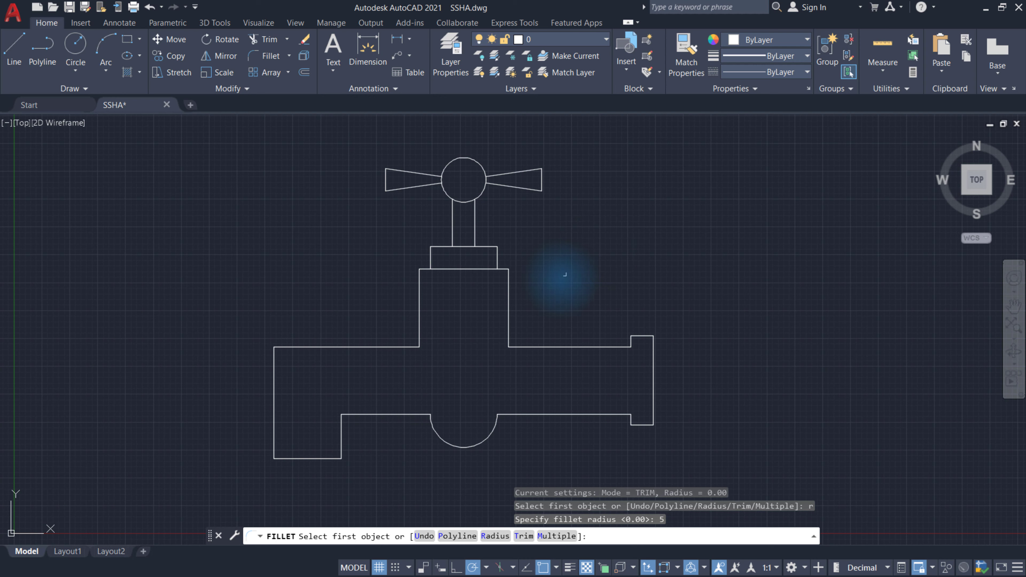
pyautogui.click(510, 303)
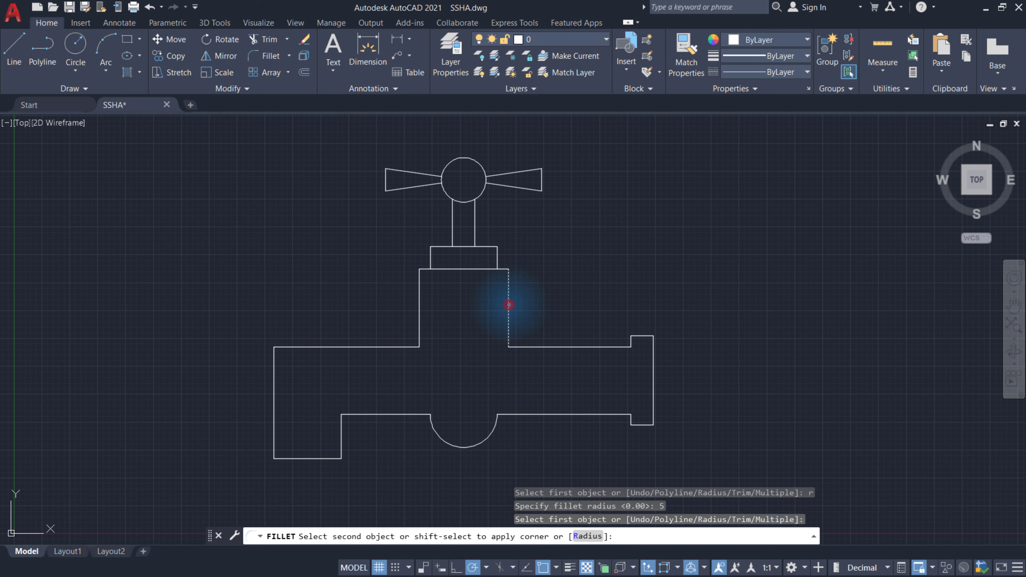
pyautogui.click(549, 347)
pyautogui.rightClick(579, 259)
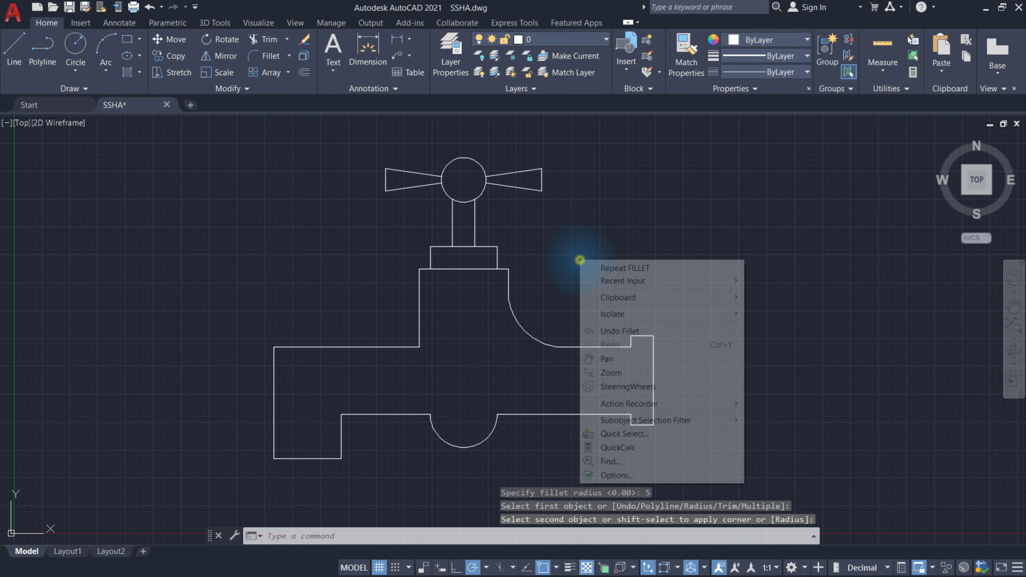
pyautogui.click(671, 269)
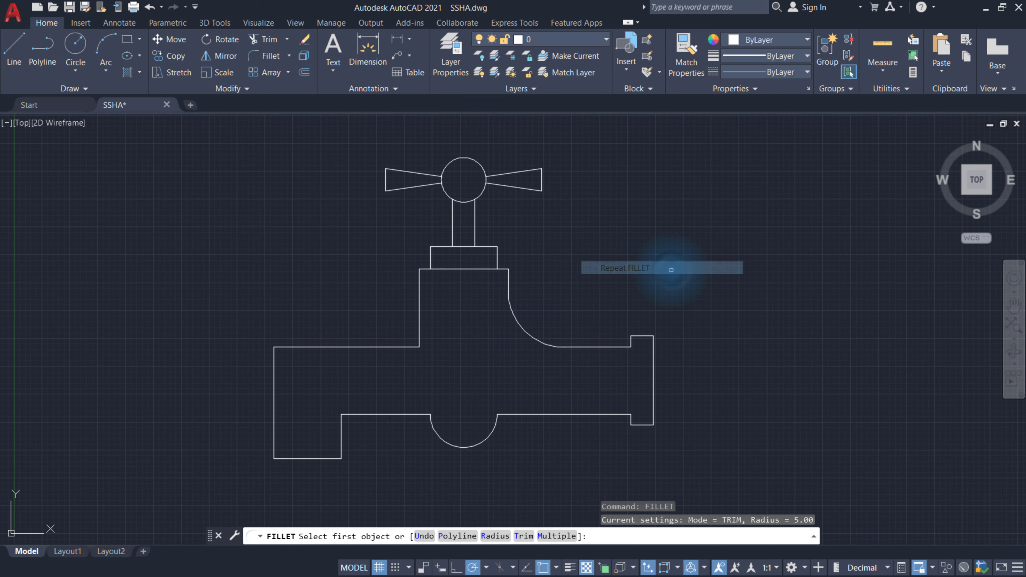
pyautogui.click(417, 318)
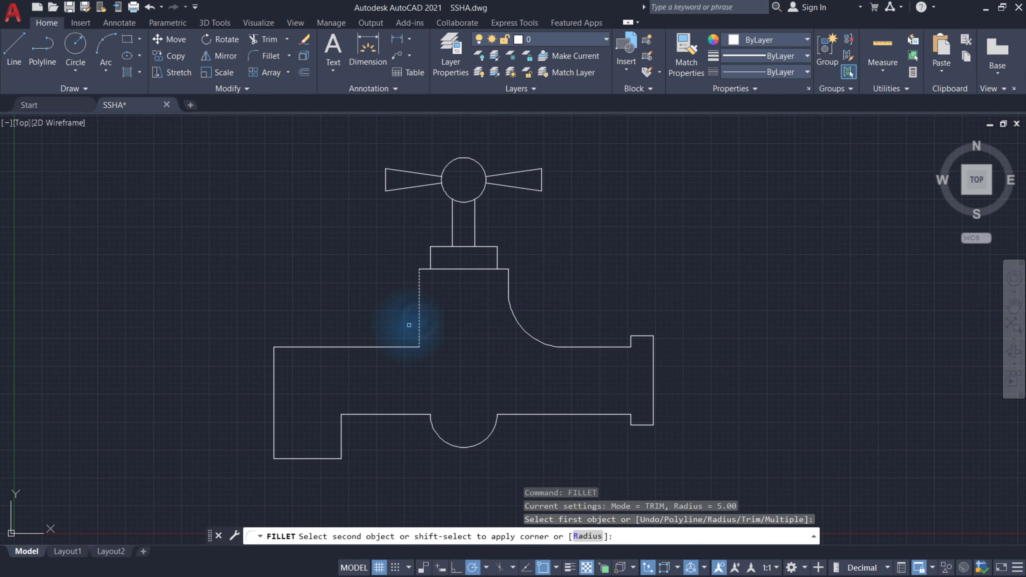
pyautogui.click(388, 348)
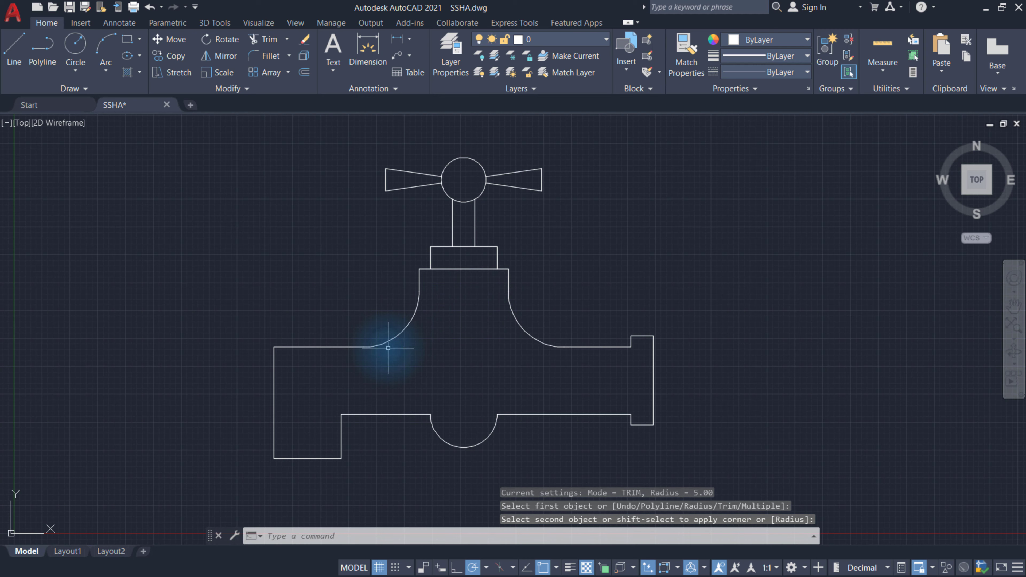
# Step: Fillet the spout's upper step and lower inner corners with radius 1
pyautogui.rightClick(597, 236)
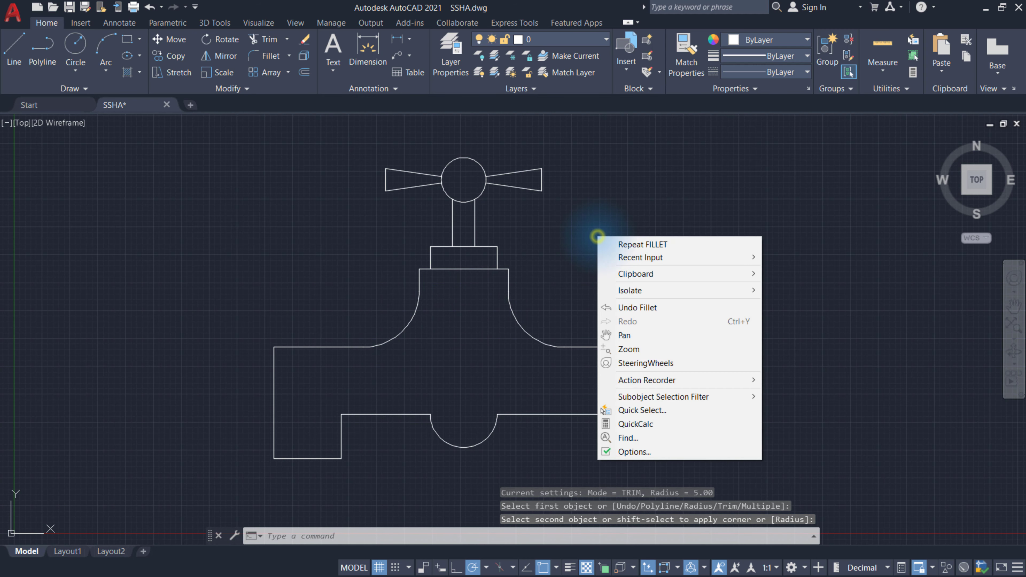
pyautogui.click(675, 244)
pyautogui.write('r')
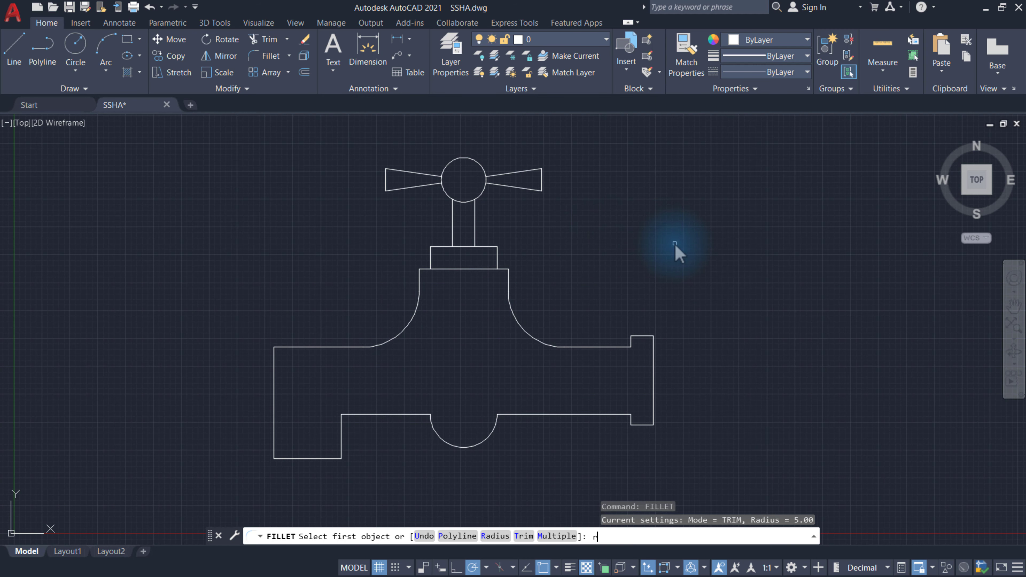
pyautogui.press('Return')
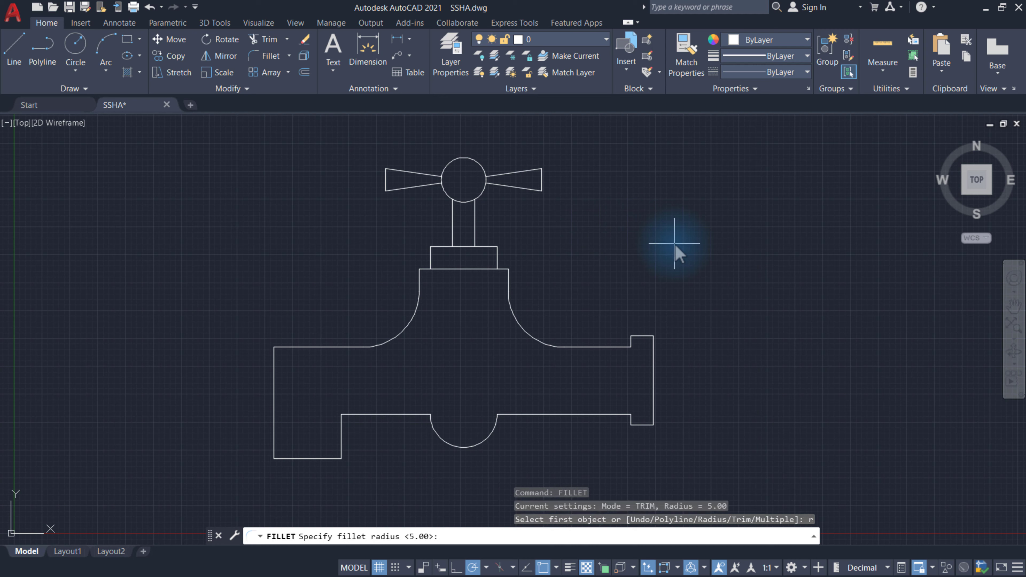
pyautogui.write('1')
pyautogui.press('Return')
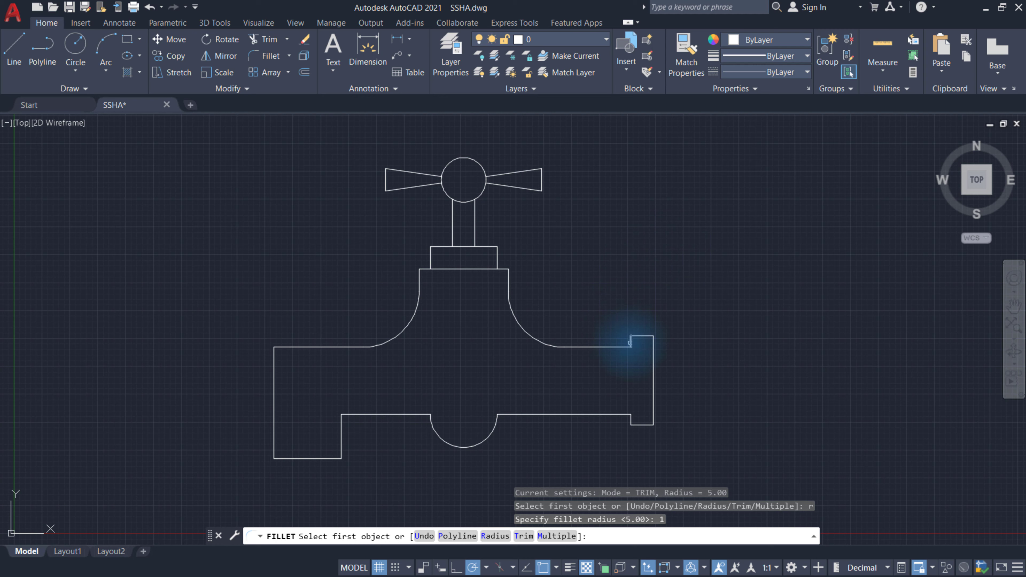
pyautogui.click(629, 343)
pyautogui.click(617, 346)
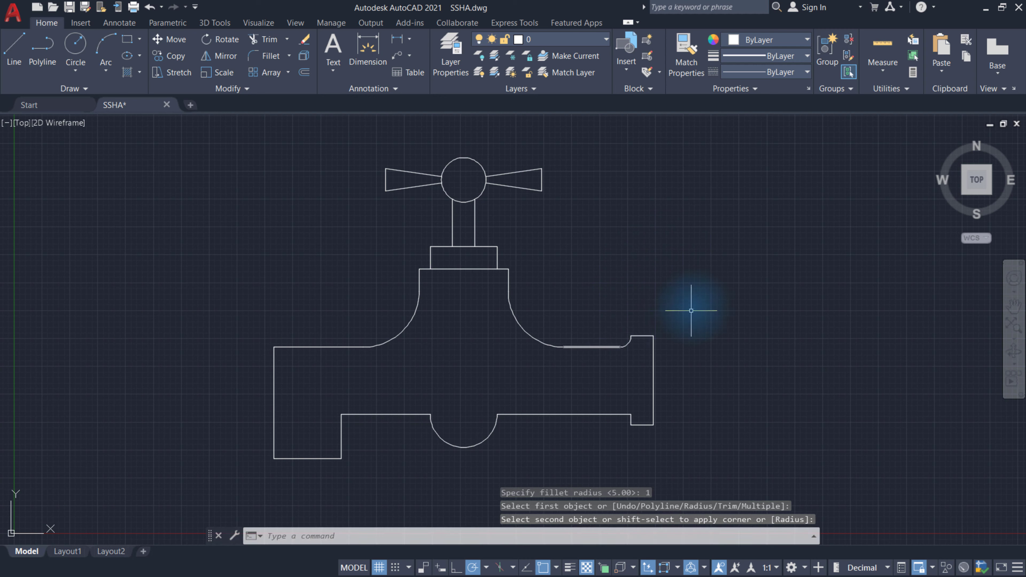
pyautogui.rightClick(697, 290)
pyautogui.click(791, 298)
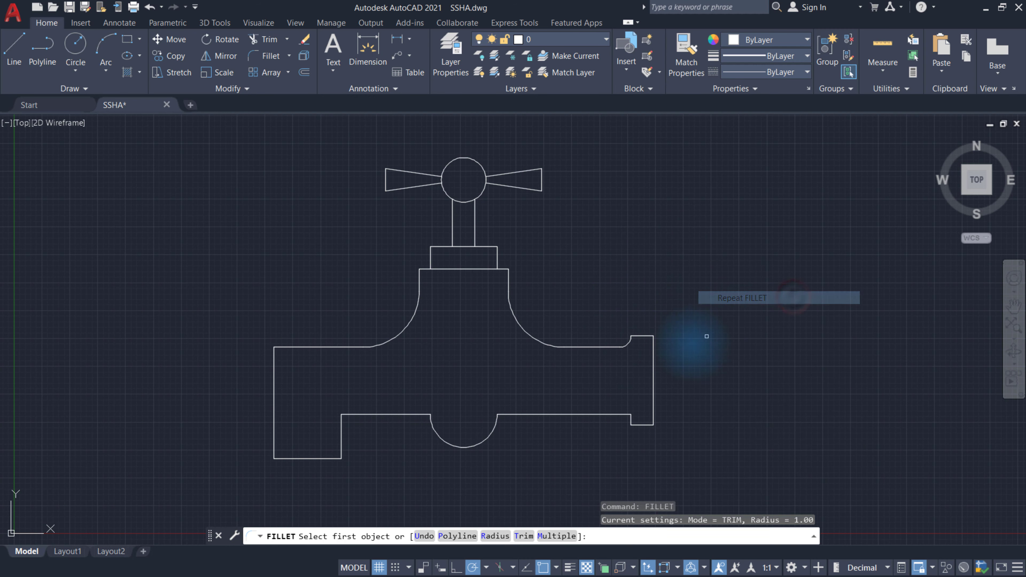
pyautogui.click(629, 421)
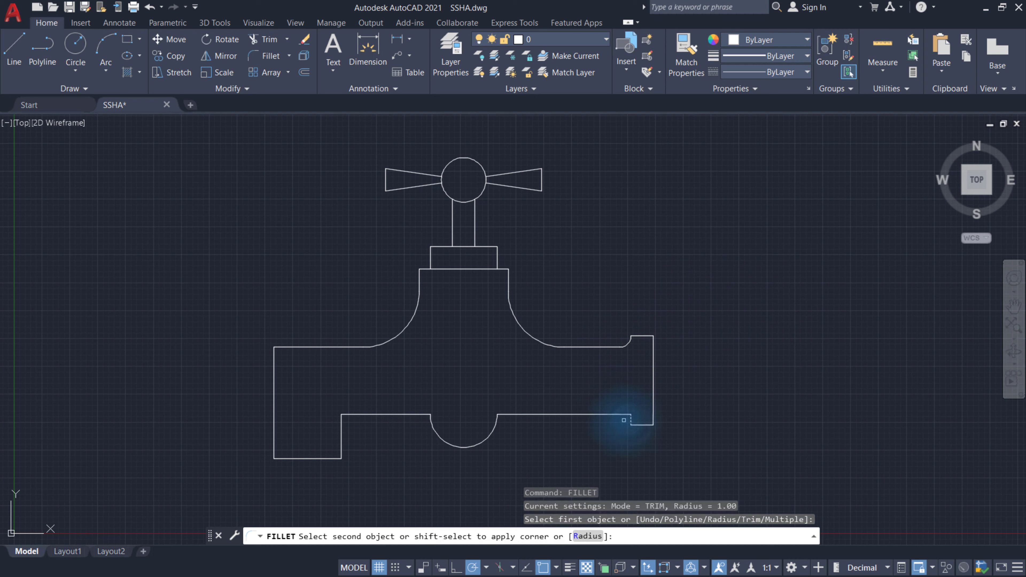
pyautogui.click(615, 414)
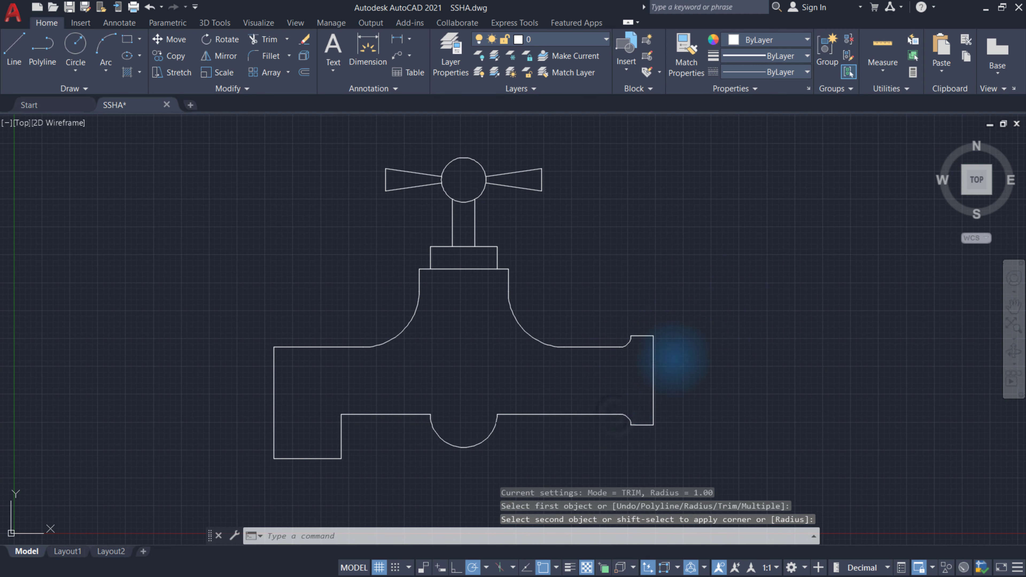
# Step: Fillet both junctions of the lower arc and bottom edge with radius 2
pyautogui.rightClick(691, 254)
pyautogui.click(779, 260)
pyautogui.write('r')
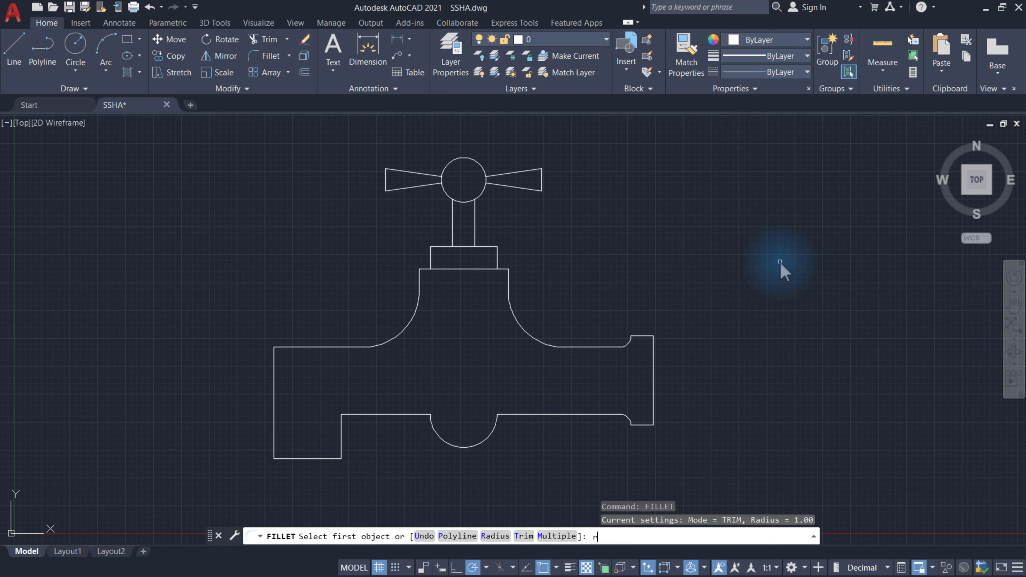
pyautogui.press('Return')
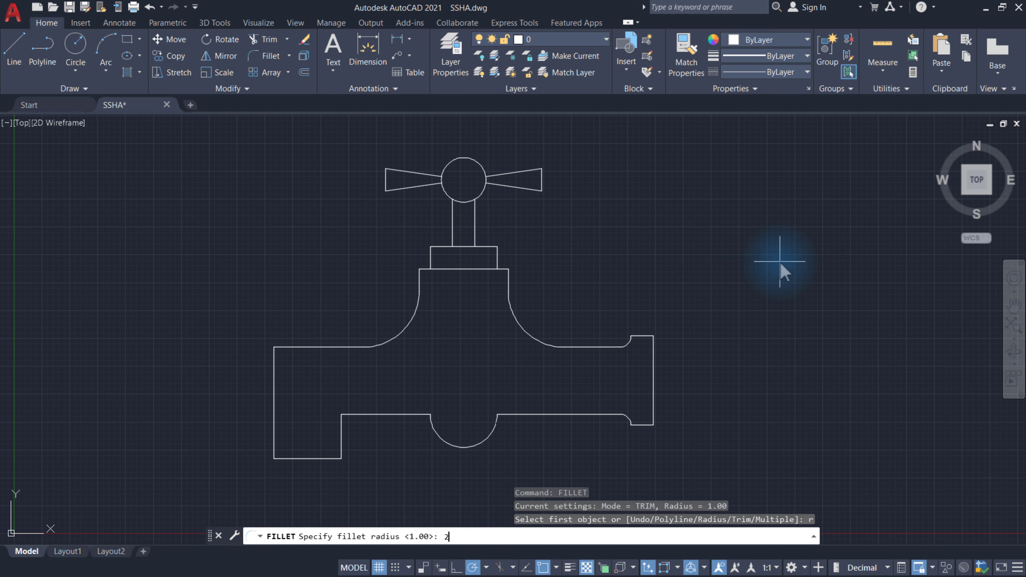
pyautogui.press('Return')
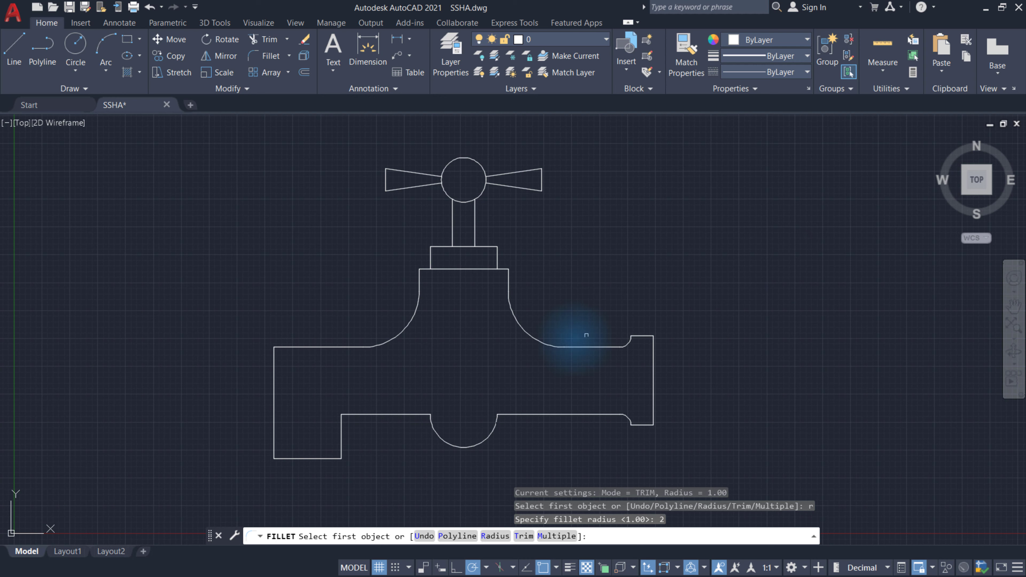
pyautogui.click(492, 430)
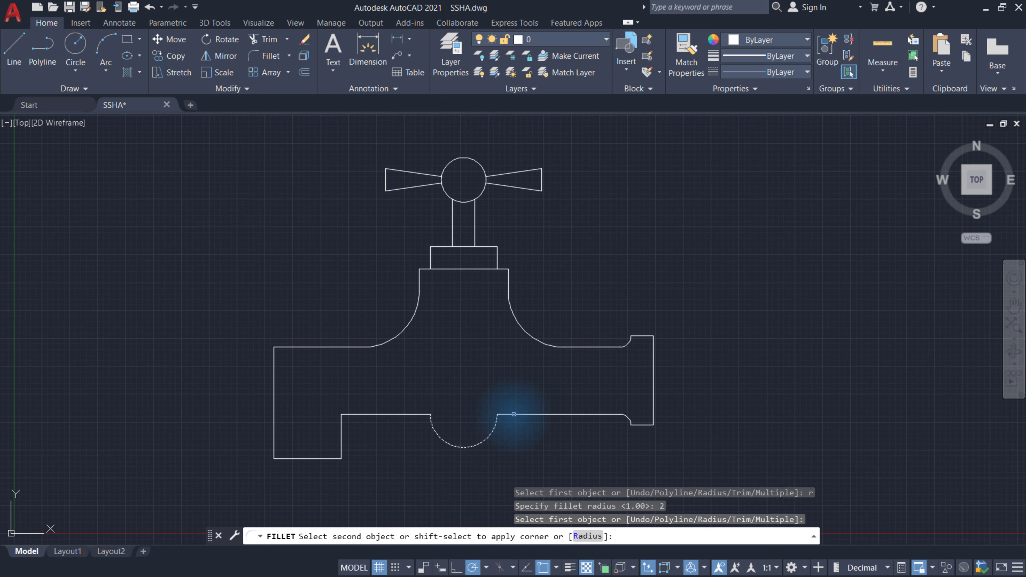
pyautogui.click(514, 414)
pyautogui.rightClick(492, 380)
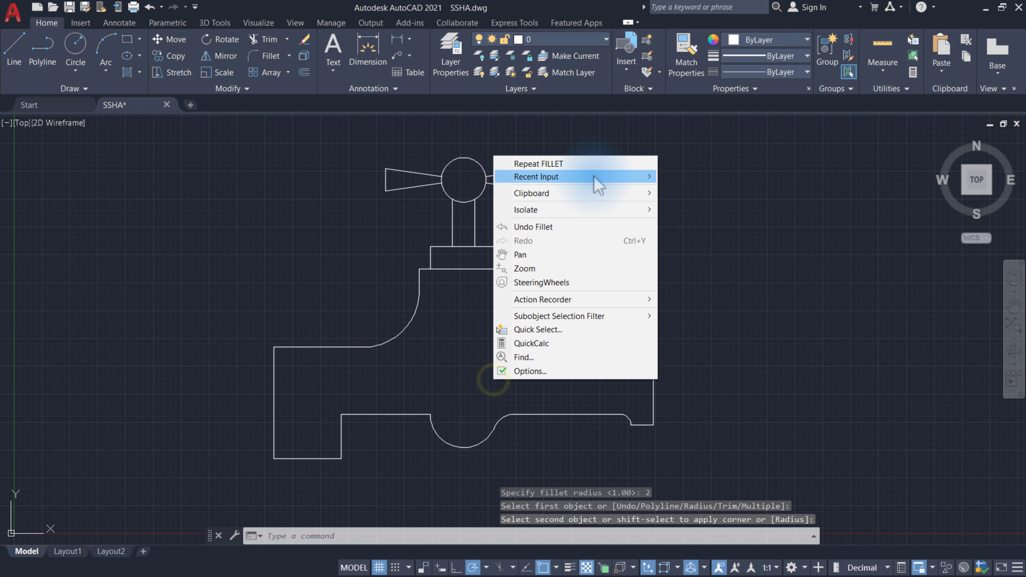
pyautogui.click(588, 164)
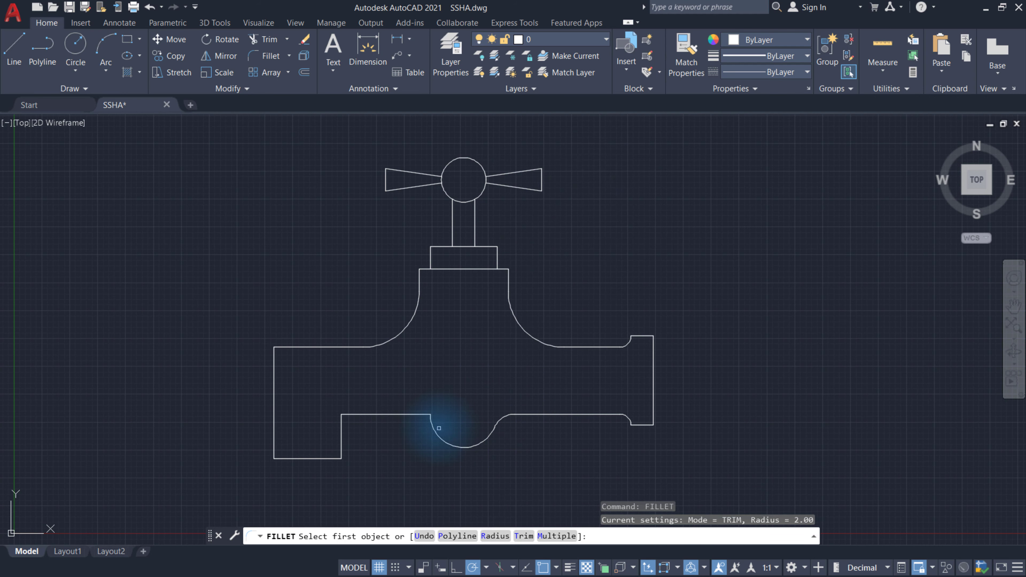
pyautogui.click(435, 430)
pyautogui.click(414, 413)
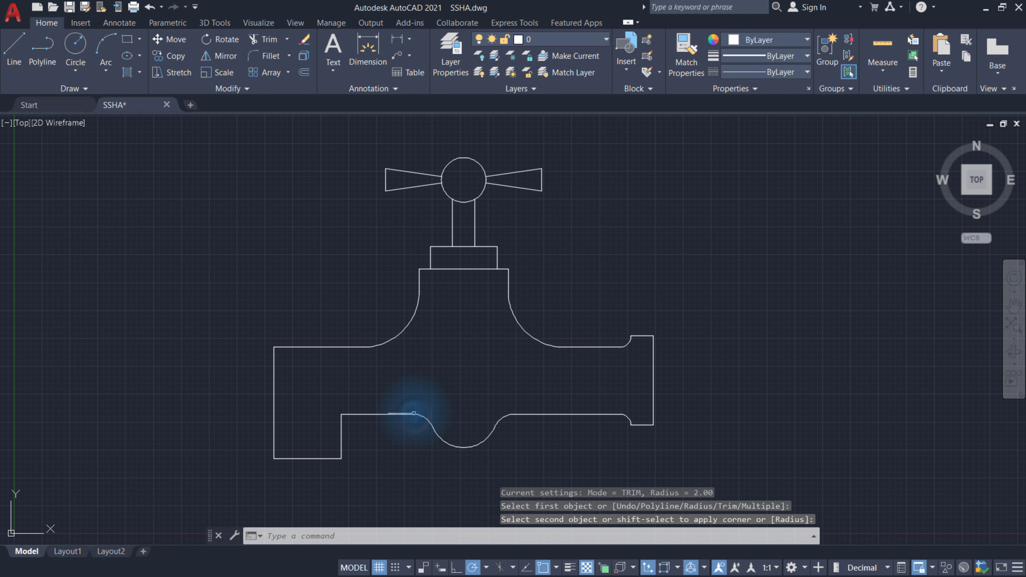
# Step: Round the inner step corner with the same radius-2 fillet
pyautogui.rightClick(441, 361)
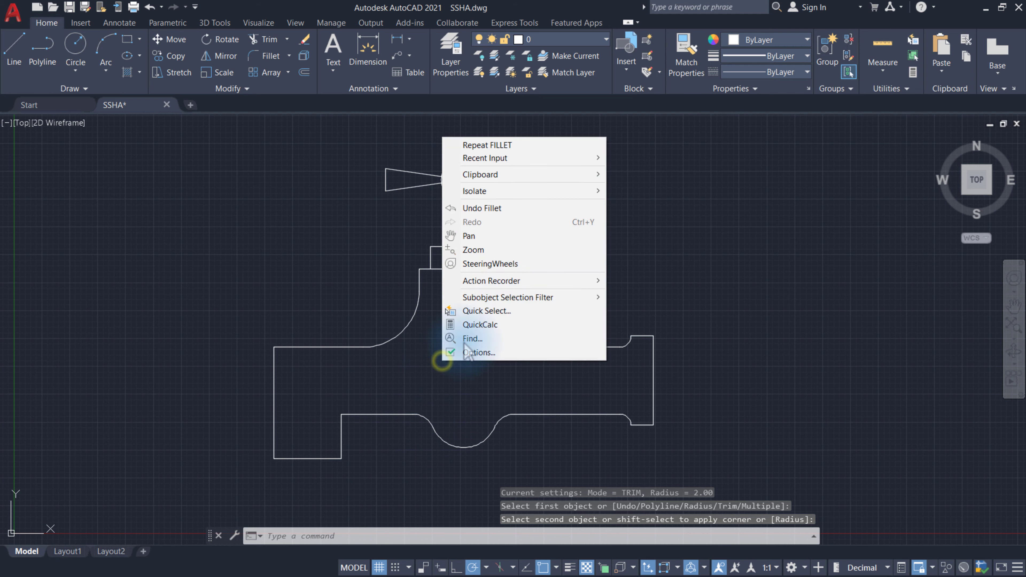
pyautogui.click(565, 146)
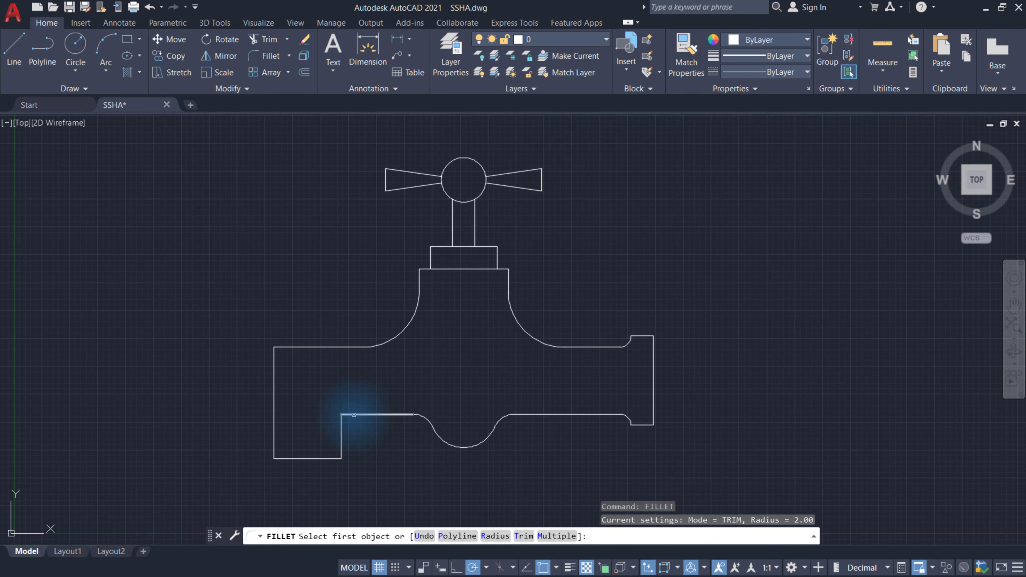
pyautogui.click(353, 415)
pyautogui.click(341, 427)
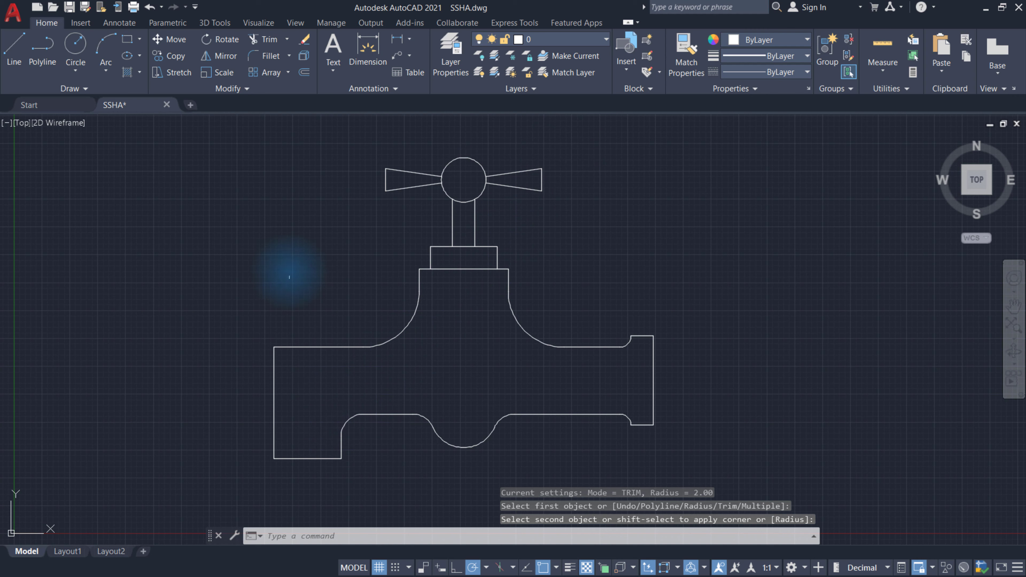
# Step: Fillet the body's top-left corner with radius 8
pyautogui.rightClick(277, 238)
pyautogui.click(363, 247)
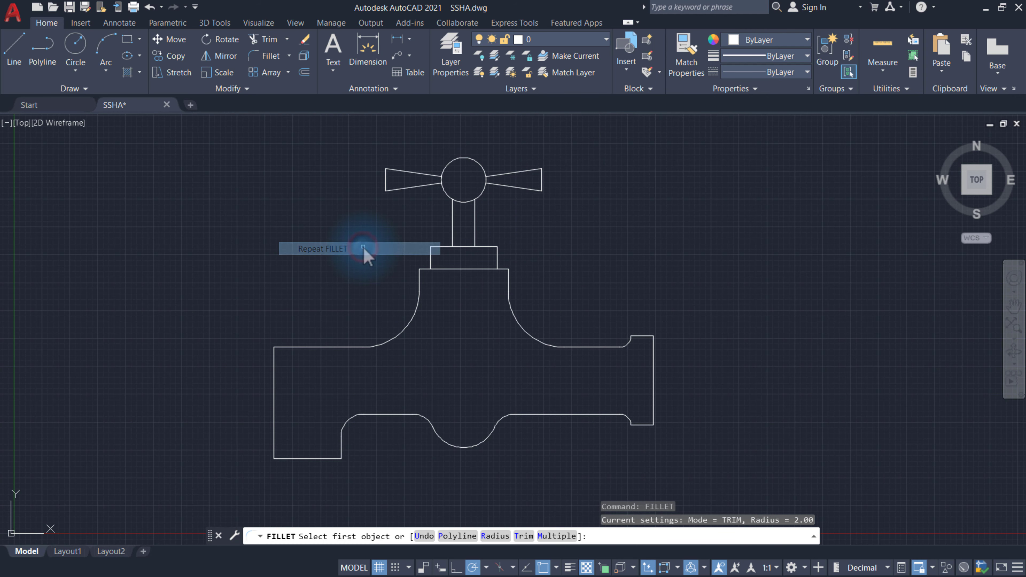
pyautogui.write('r')
pyautogui.press('Return')
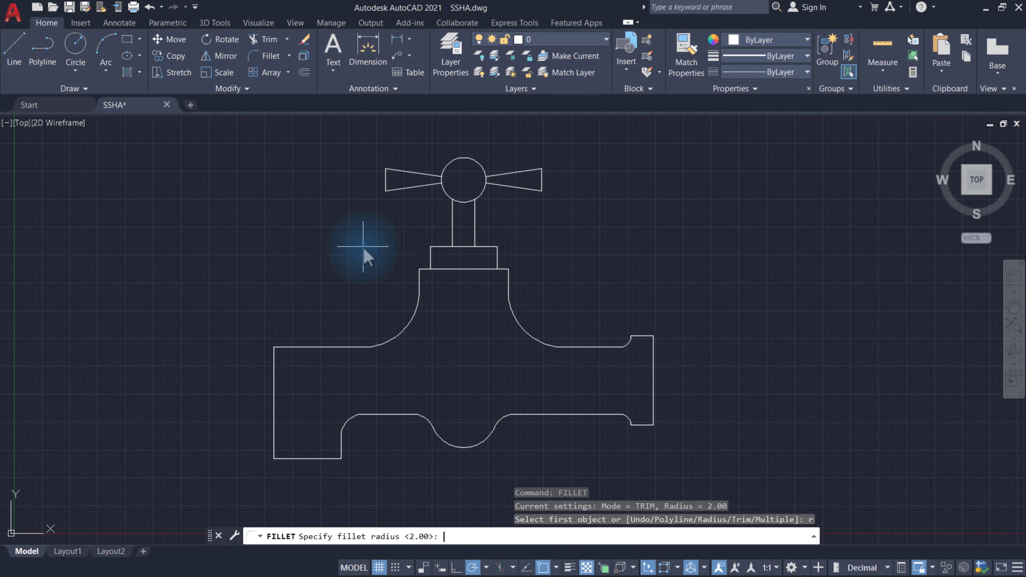
pyautogui.write('8')
pyautogui.press('Return')
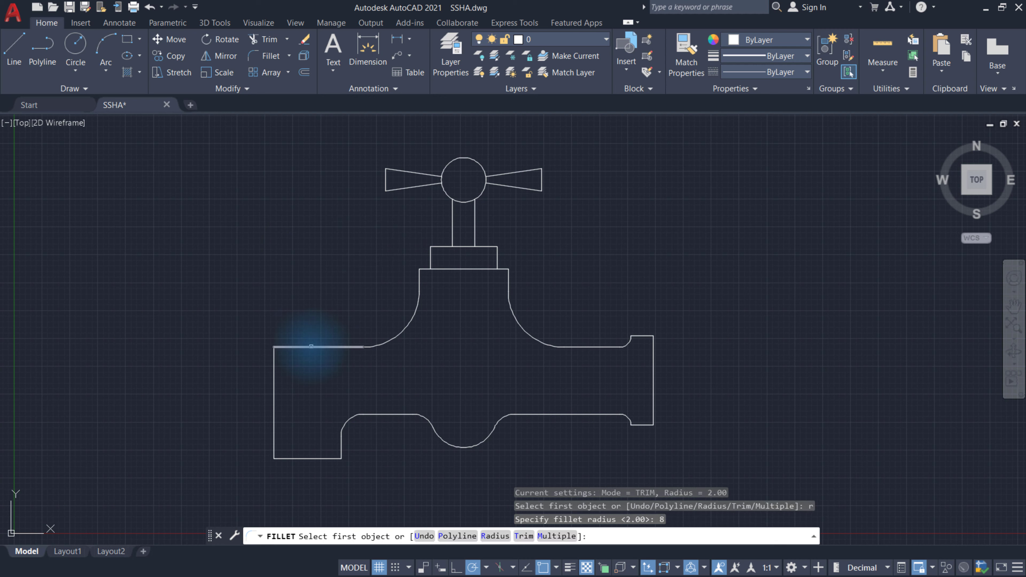
pyautogui.click(311, 346)
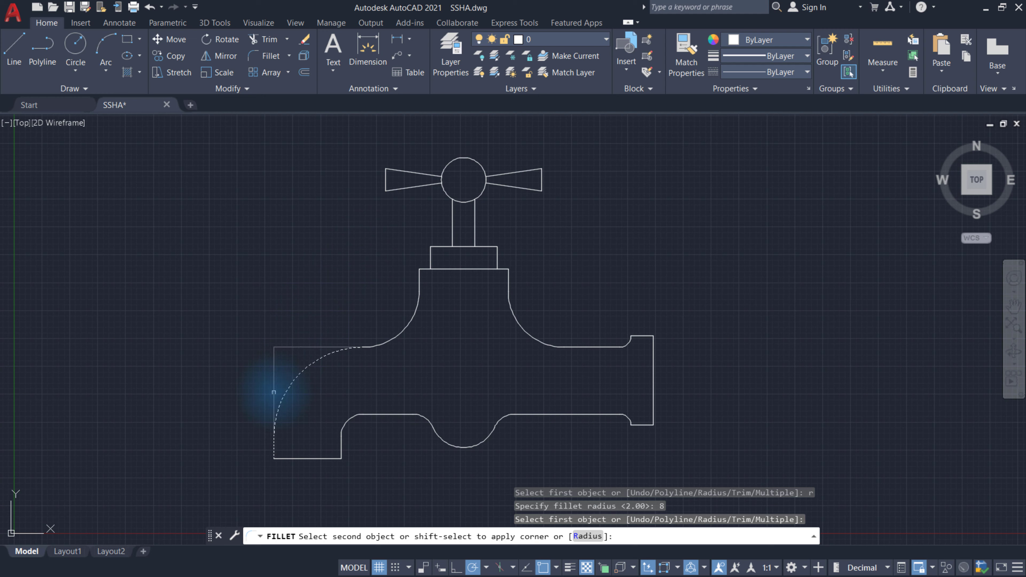
pyautogui.click(274, 392)
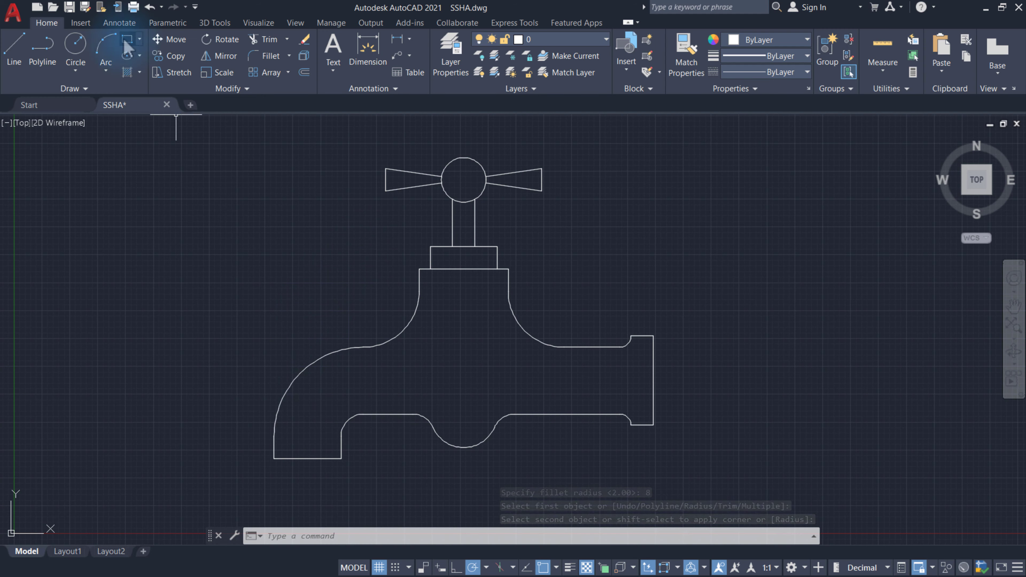
# Step: Add a 14.00 linear dimension across the handle tips
pyautogui.click(118, 25)
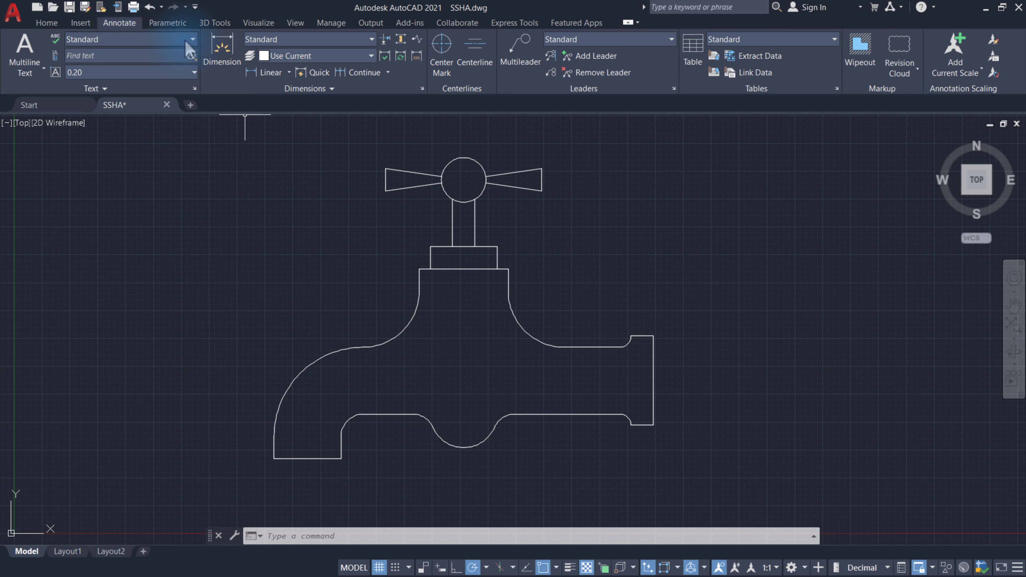
pyautogui.click(267, 72)
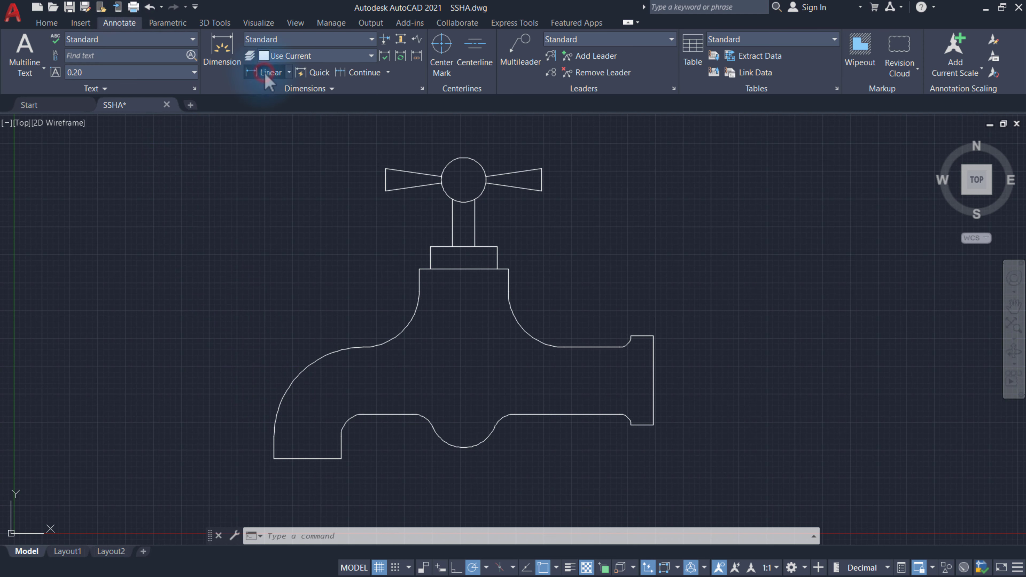
pyautogui.click(385, 179)
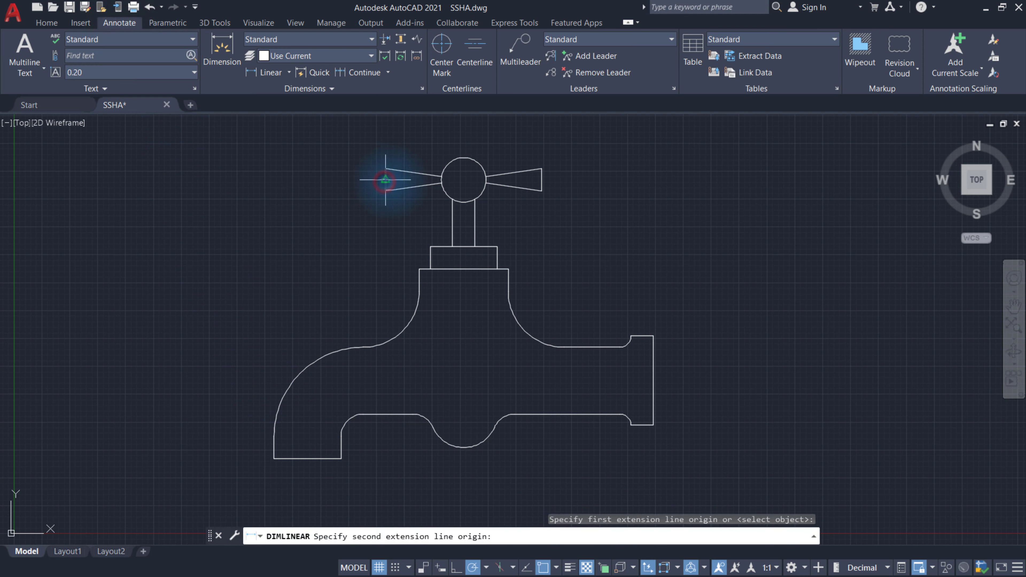
pyautogui.click(541, 179)
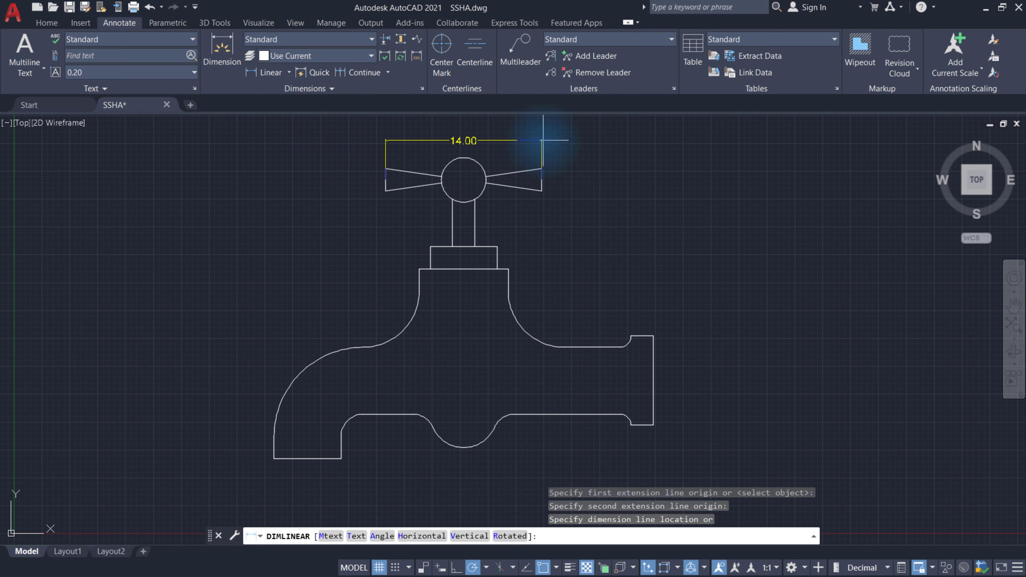
pyautogui.click(545, 140)
# Step: Add a 2.00 vertical dimension on the handle's right end
pyautogui.rightClick(631, 155)
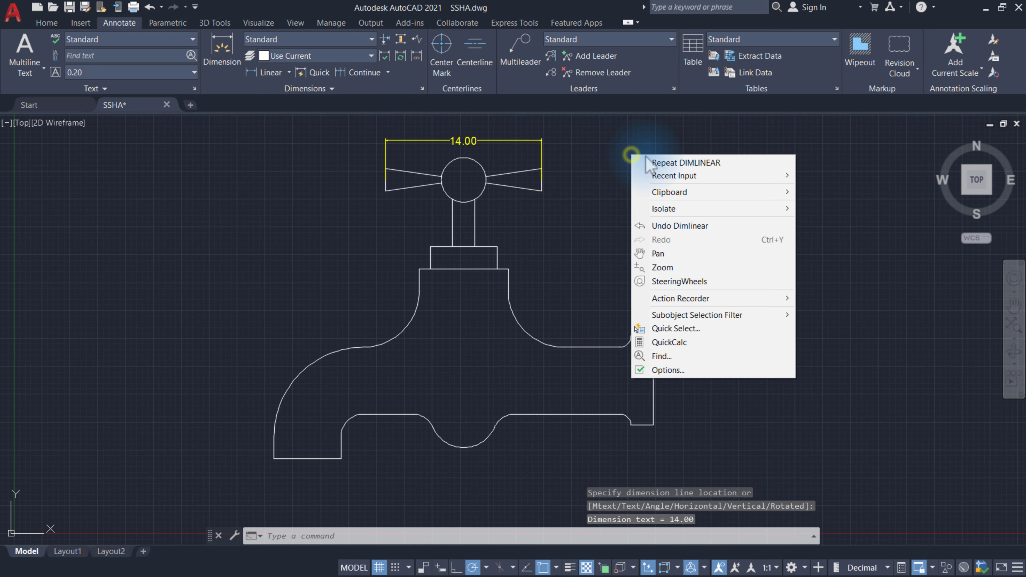
pyautogui.click(696, 162)
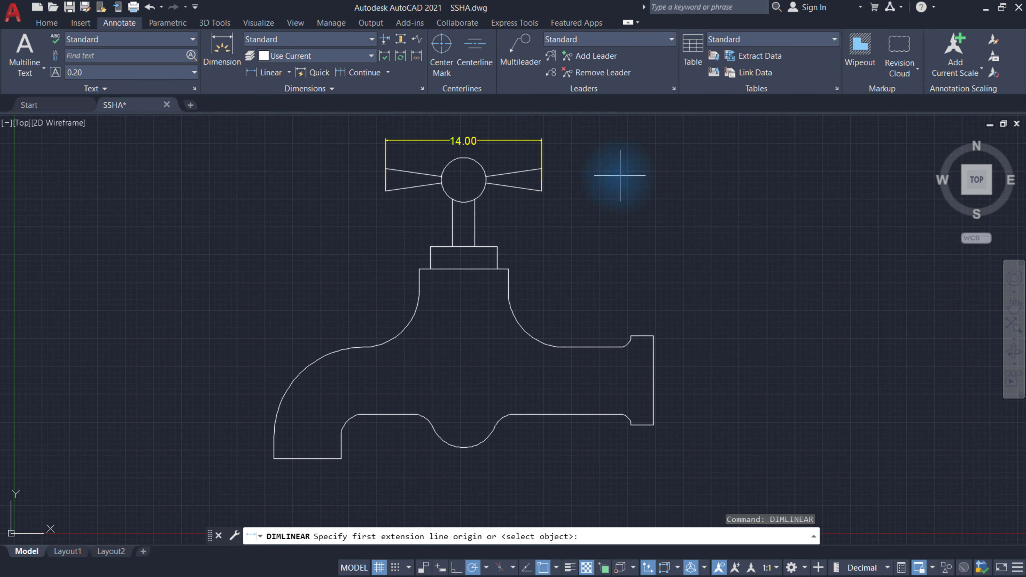
pyautogui.click(541, 169)
pyautogui.click(541, 191)
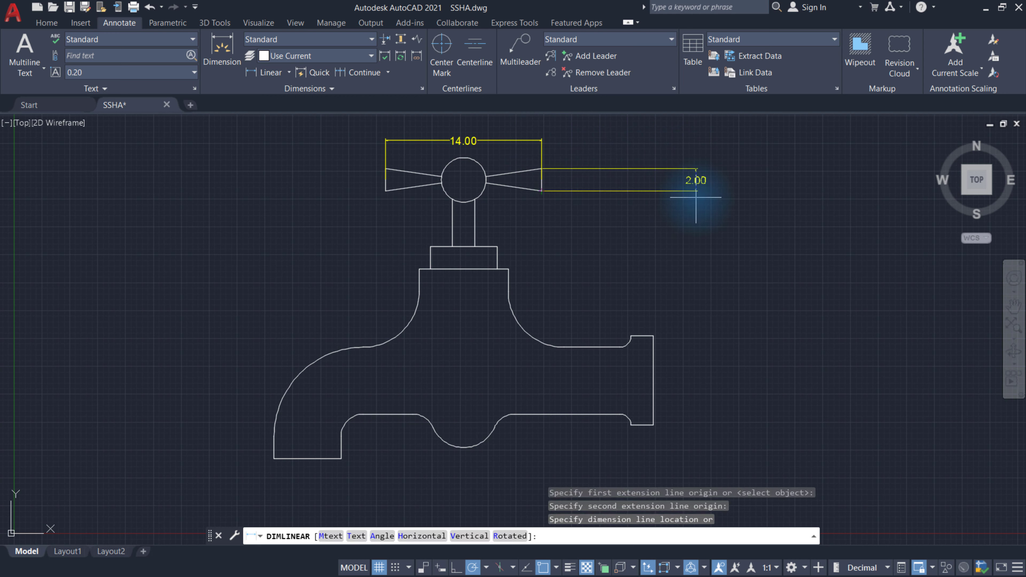
pyautogui.click(713, 201)
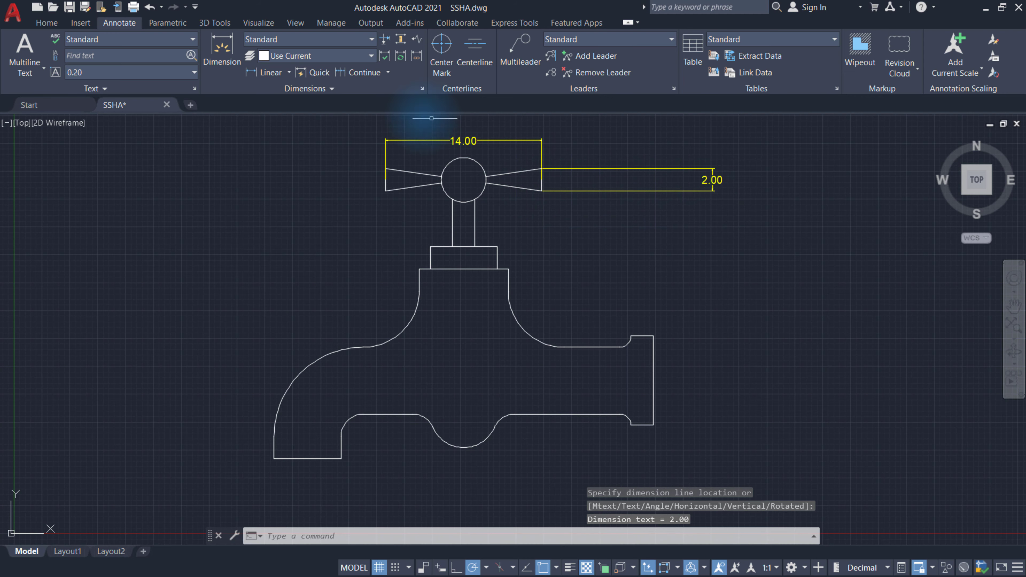
# Step: Chain continued dimensions 5.00, 2.00 and 6.00 down the stem, collar and spout
pyautogui.click(363, 75)
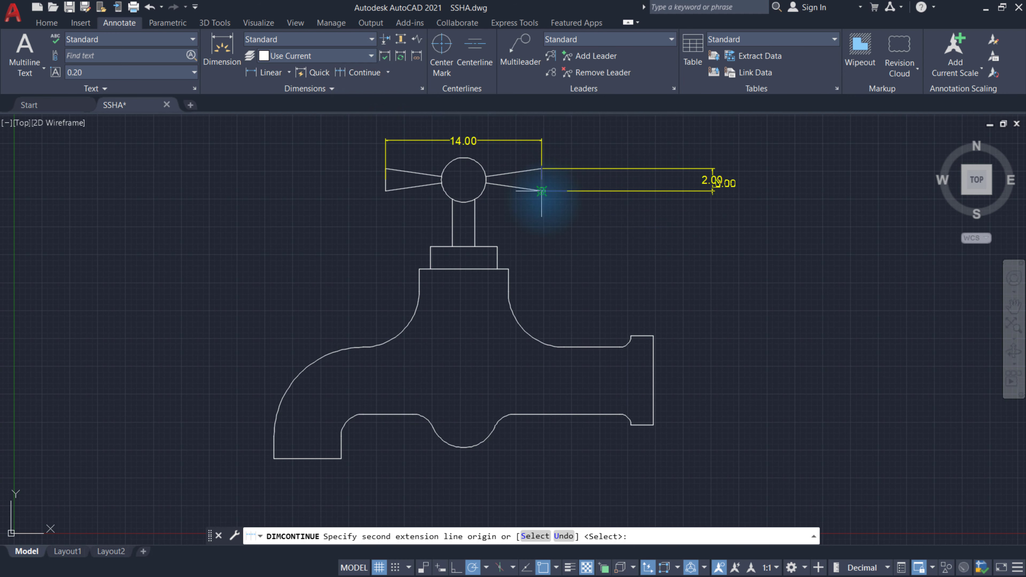
pyautogui.click(475, 247)
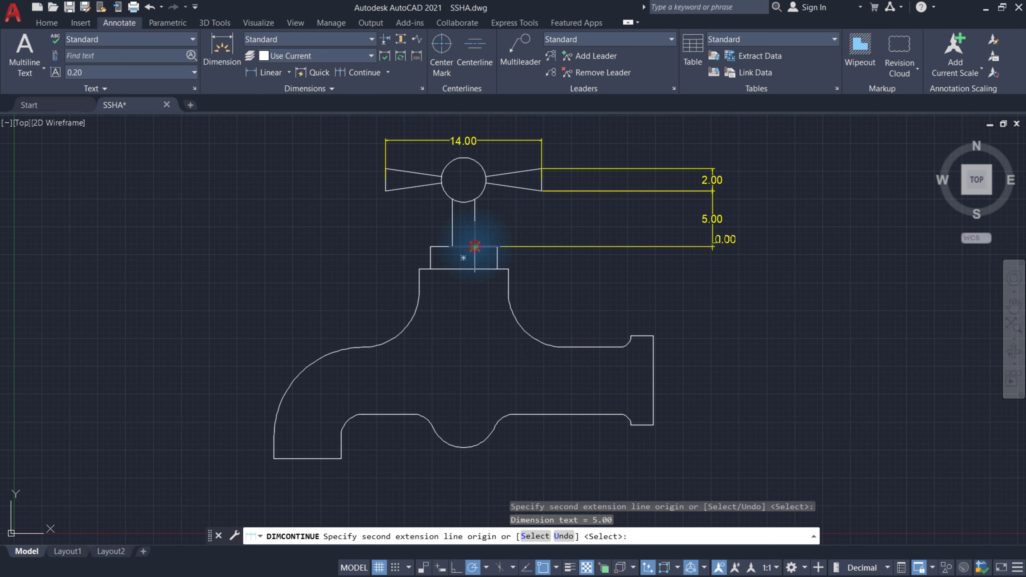
pyautogui.click(497, 269)
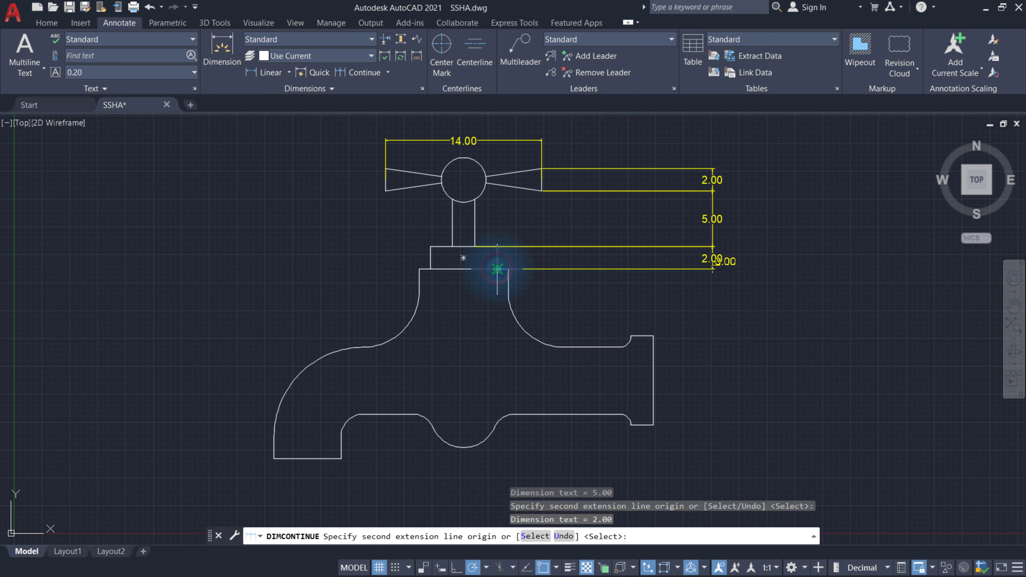
pyautogui.click(653, 336)
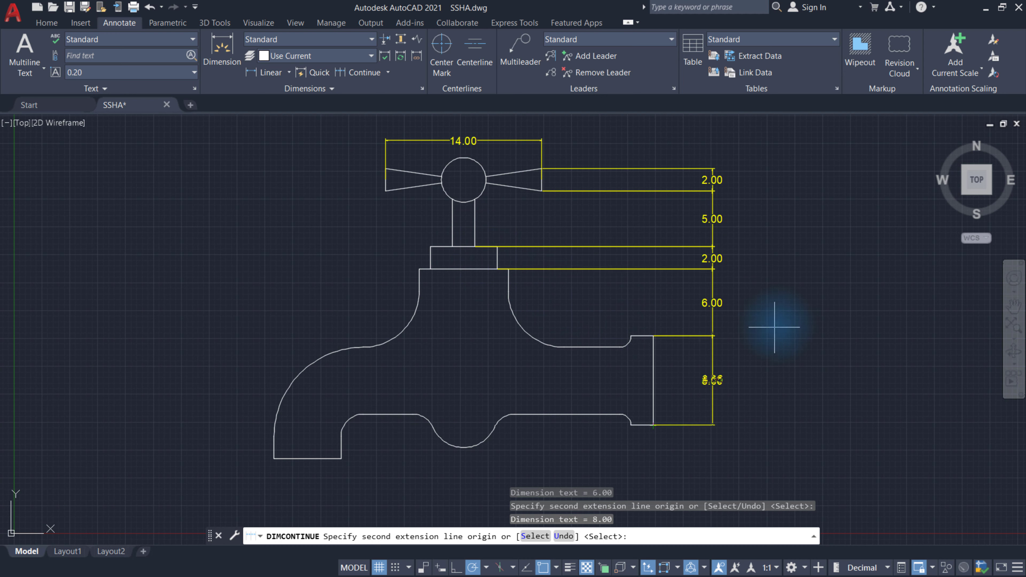
pyautogui.rightClick(787, 315)
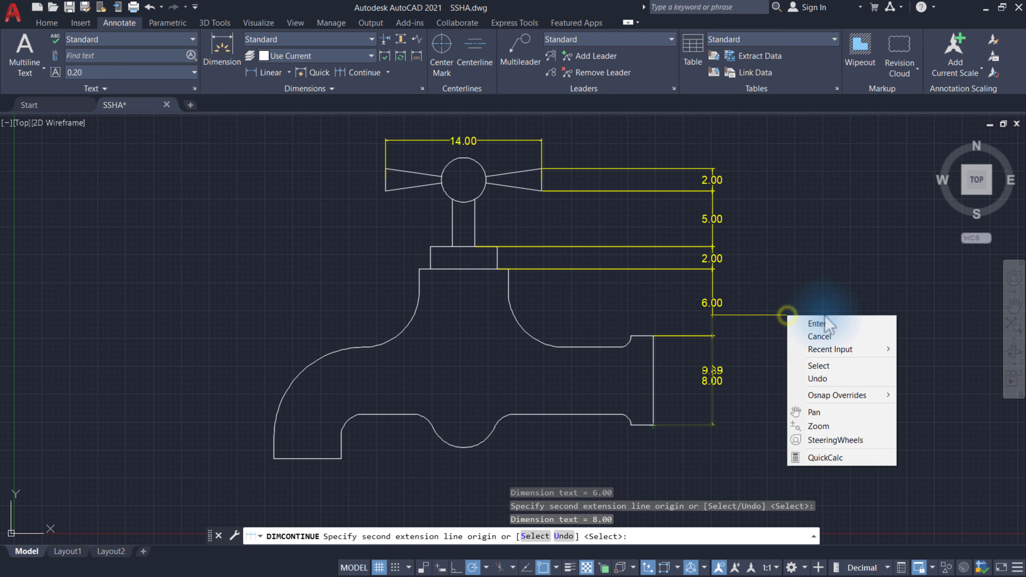
pyautogui.click(851, 328)
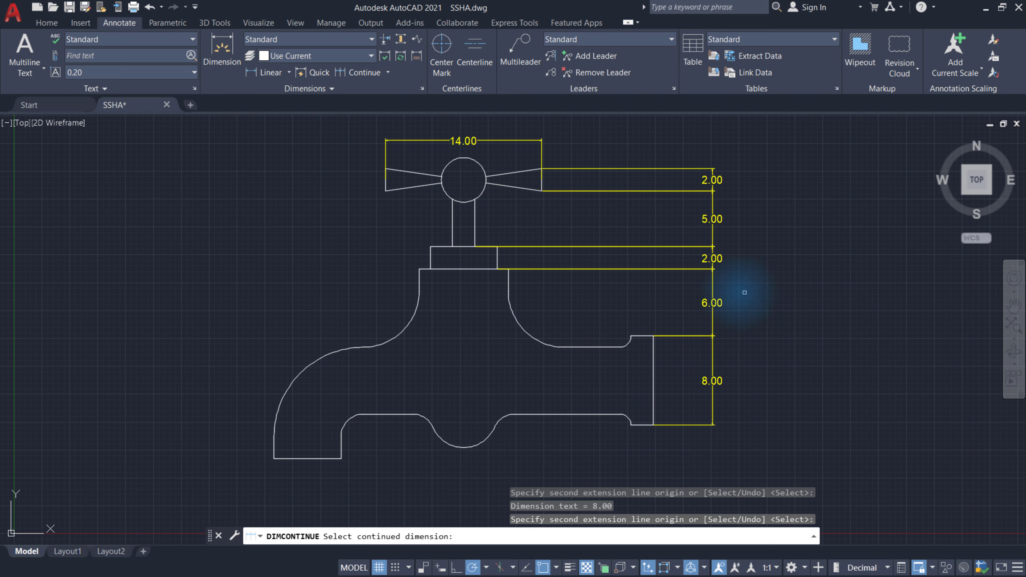
# Step: Dimension the 6.00 spout base, then chain the 11.00 and 15.00 dimensions along the bottom edge
pyautogui.click(270, 76)
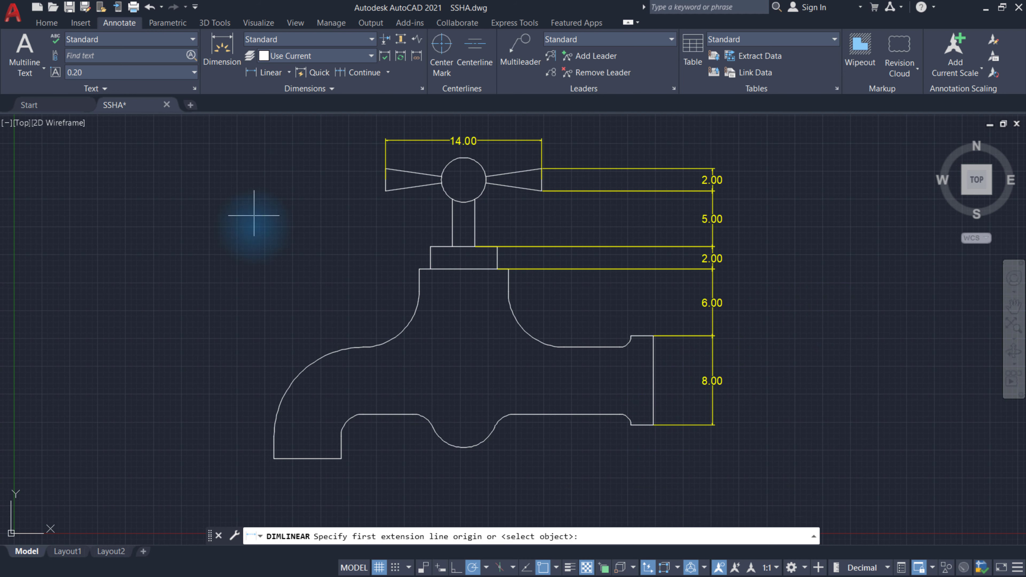
pyautogui.click(274, 459)
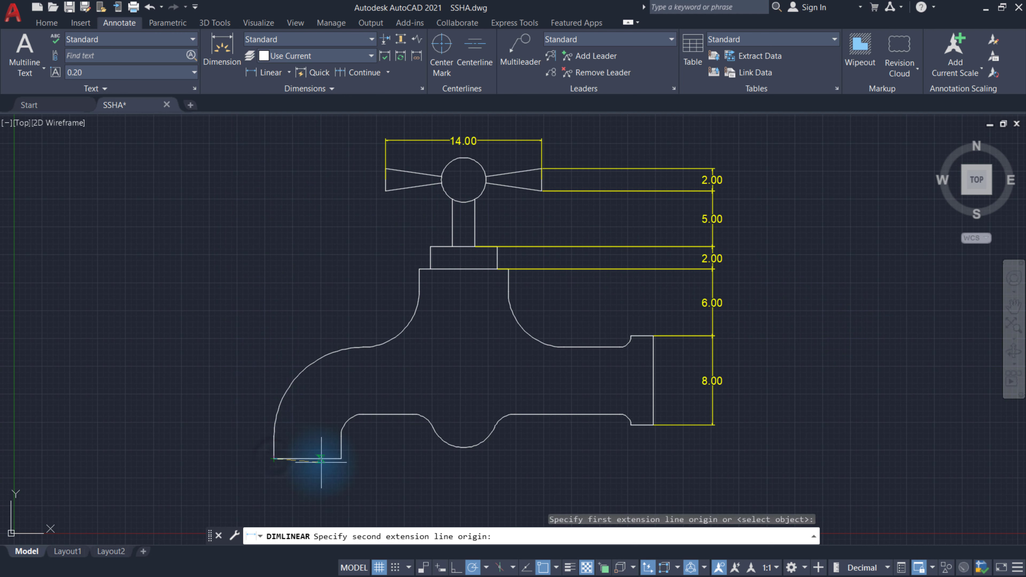
pyautogui.click(341, 459)
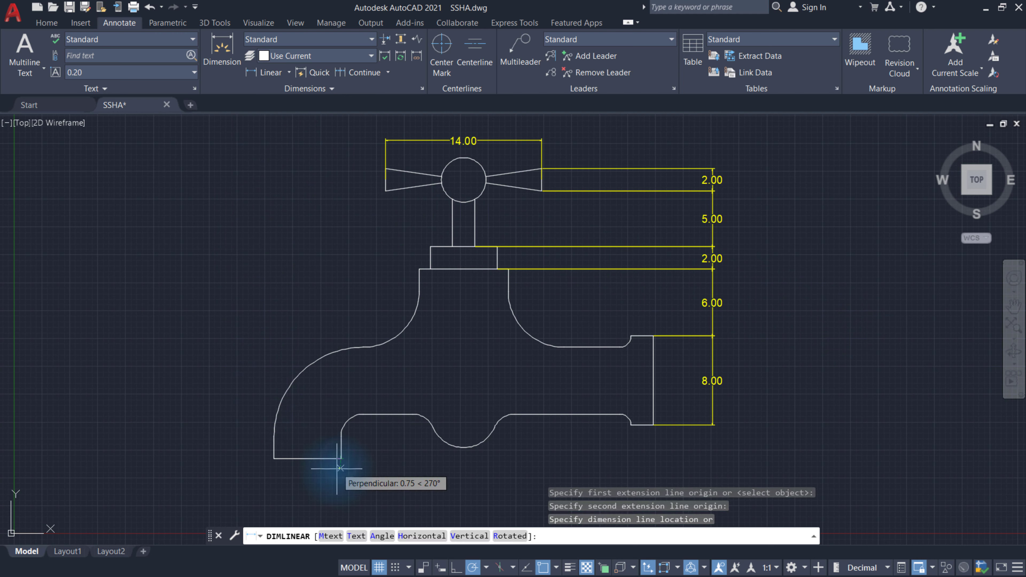
pyautogui.click(341, 486)
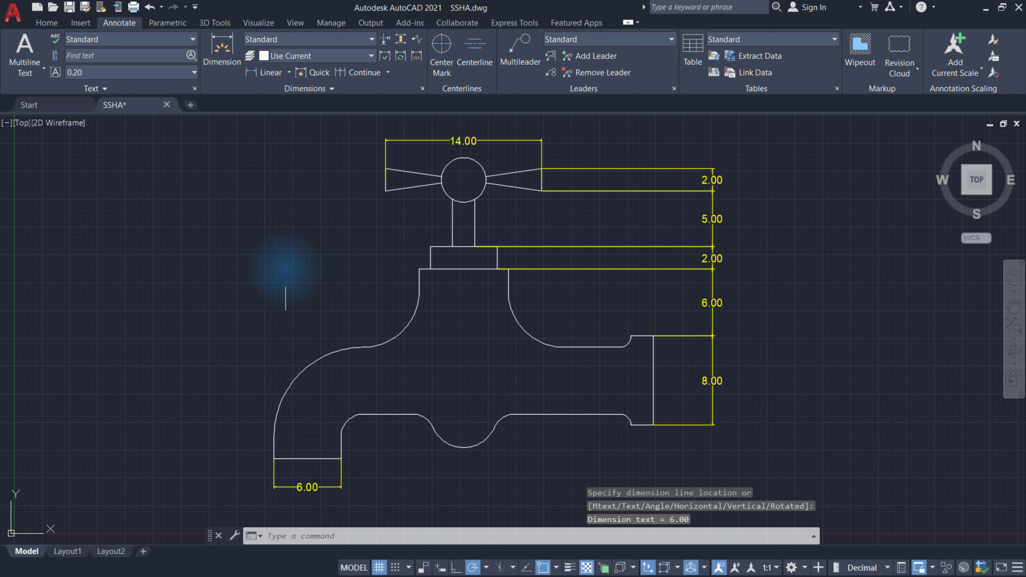
pyautogui.click(359, 72)
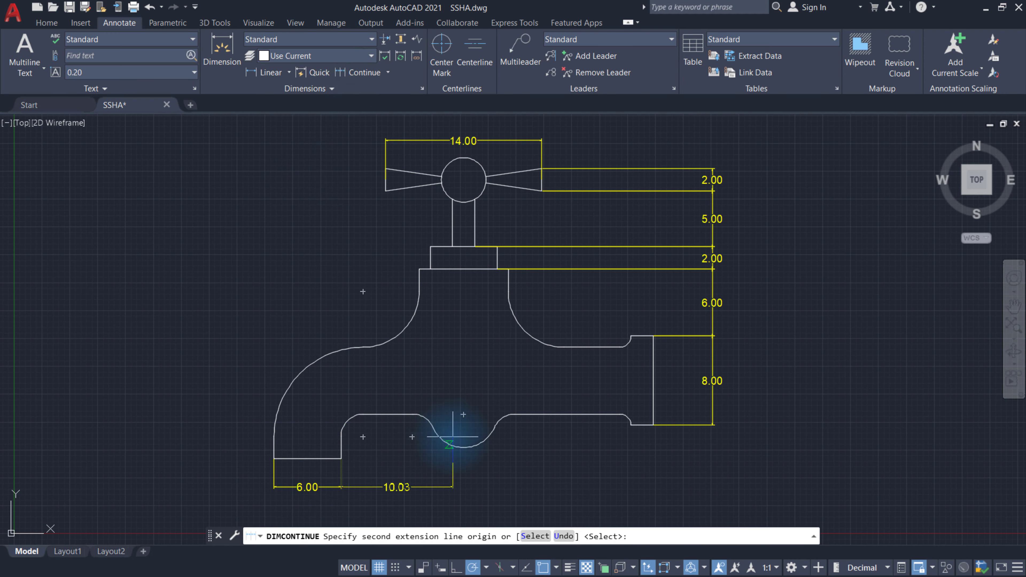
pyautogui.click(463, 447)
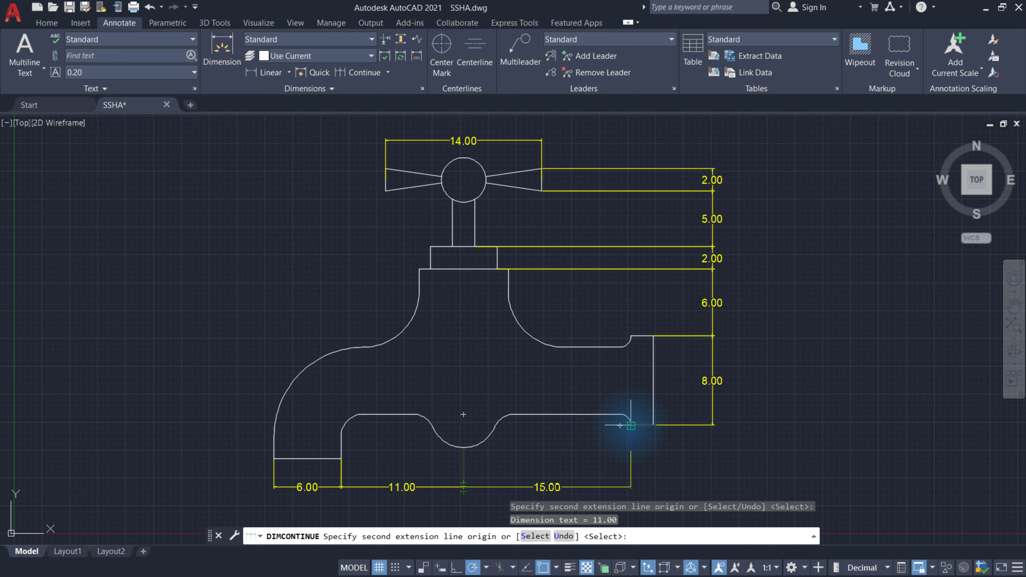
pyautogui.click(630, 425)
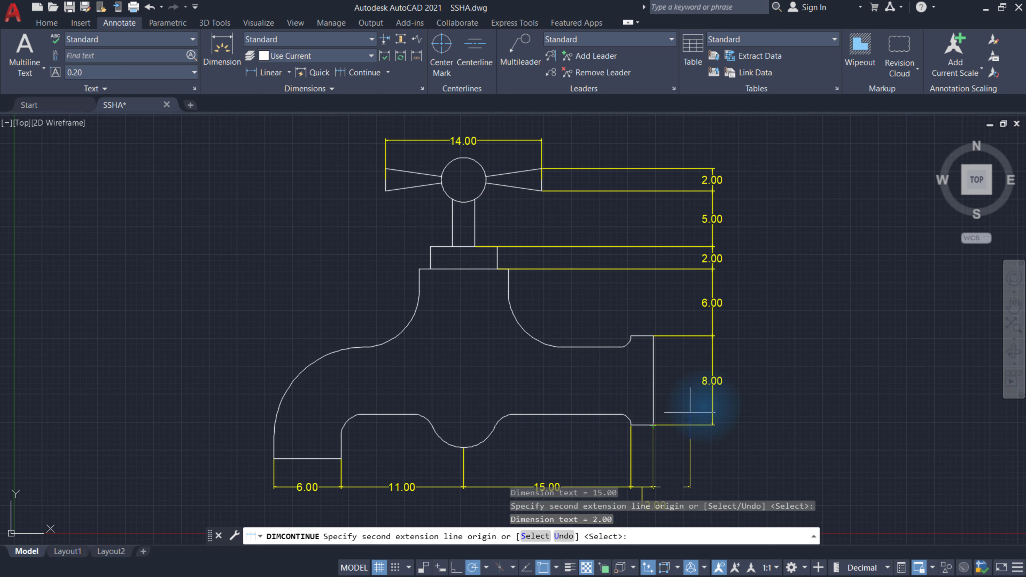
pyautogui.rightClick(782, 319)
pyautogui.click(832, 329)
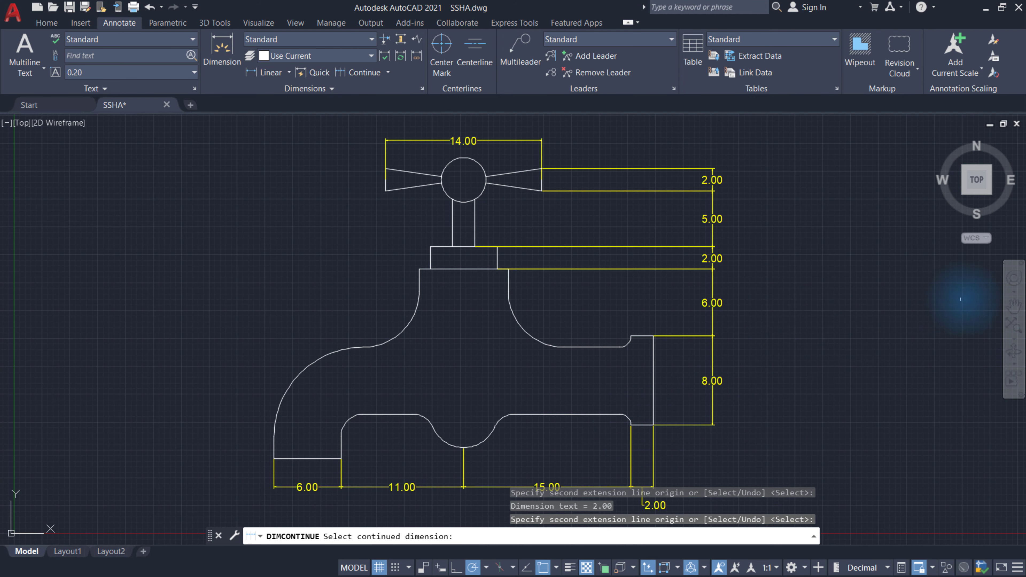
# Step: Pan the tap drawing slightly up and left
pyautogui.click(1013, 306)
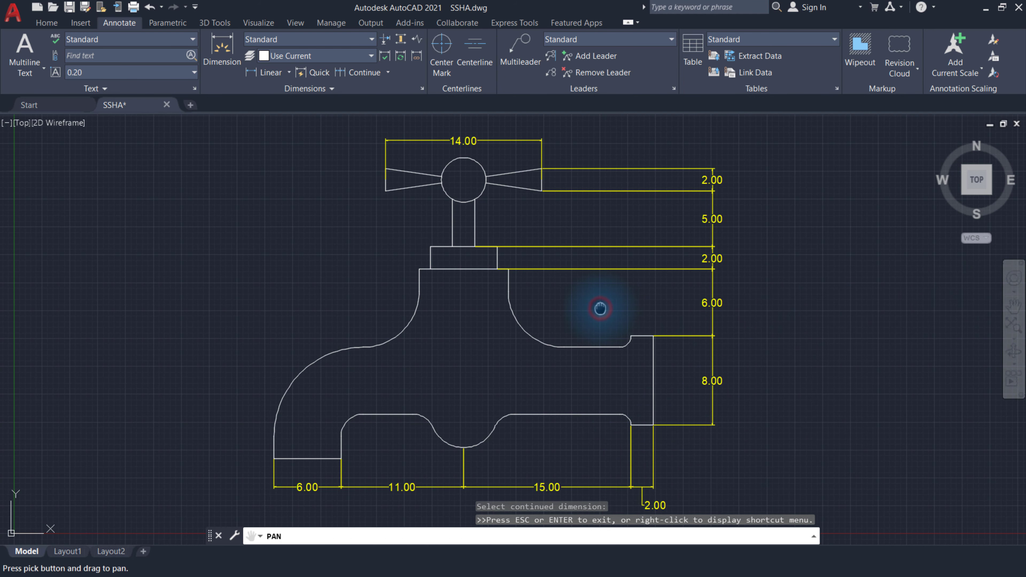
pyautogui.moveTo(597, 307); pyautogui.dragTo(594, 291)
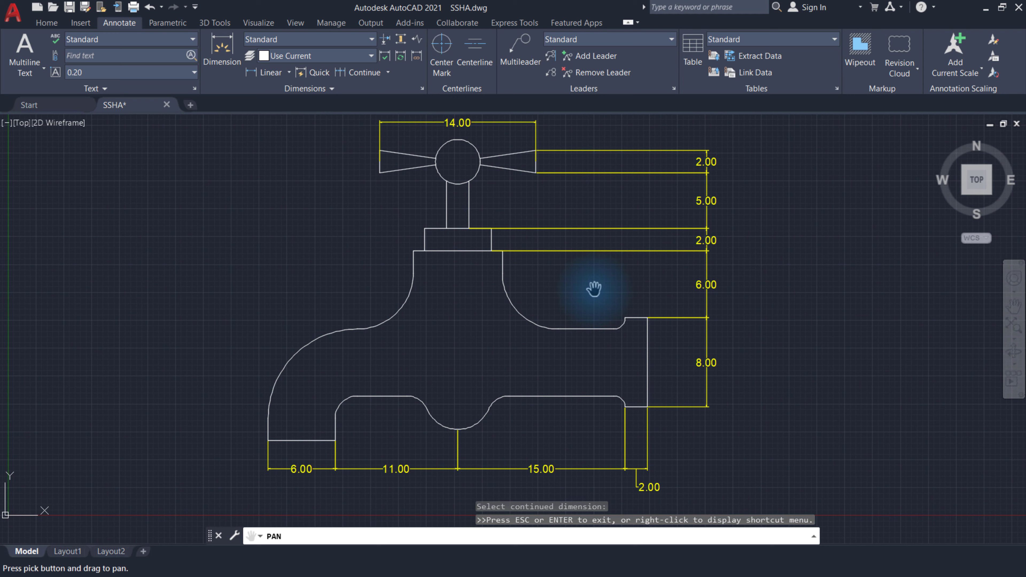
pyautogui.rightClick(256, 220)
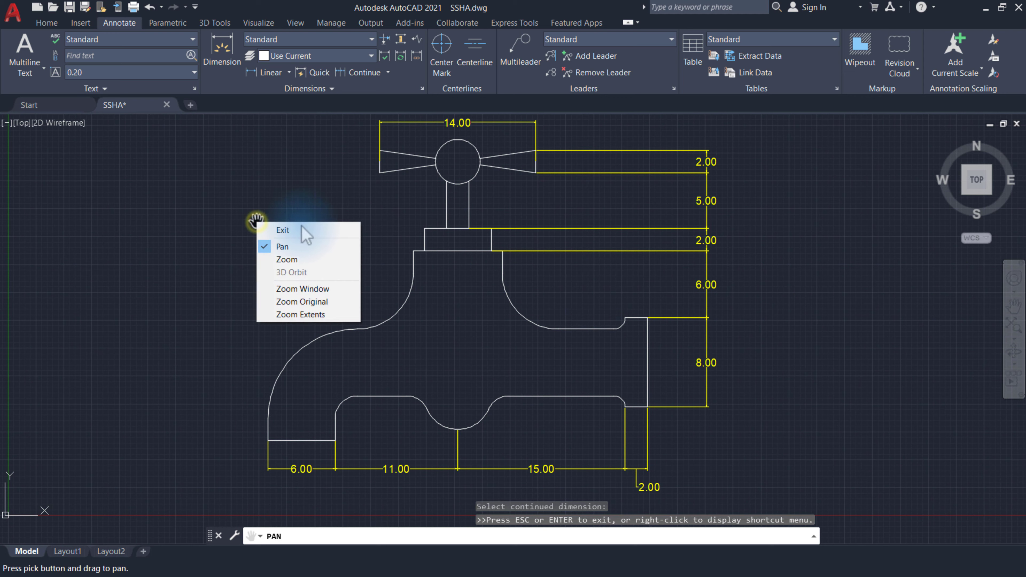
pyautogui.click(310, 230)
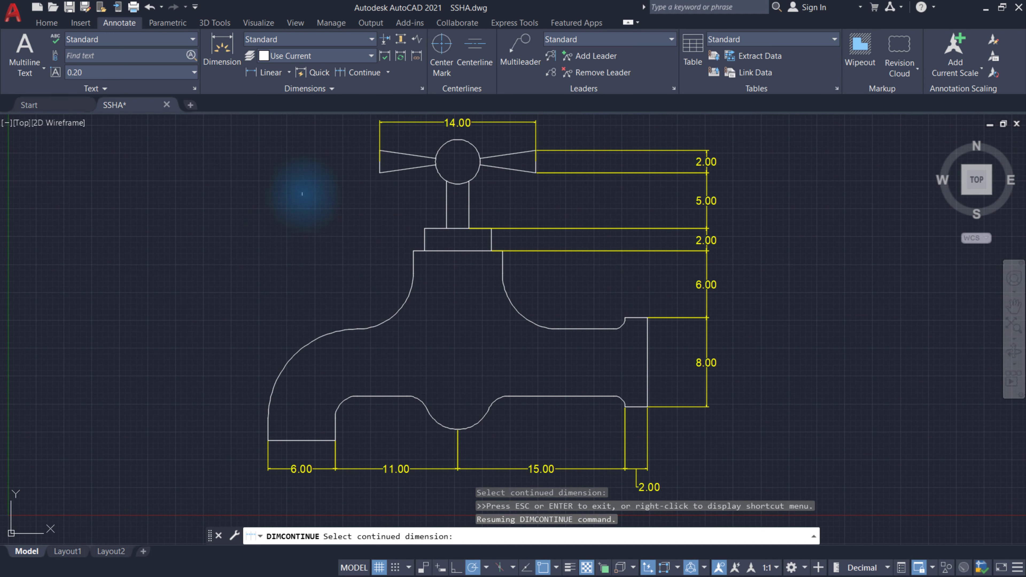
pyautogui.click(271, 73)
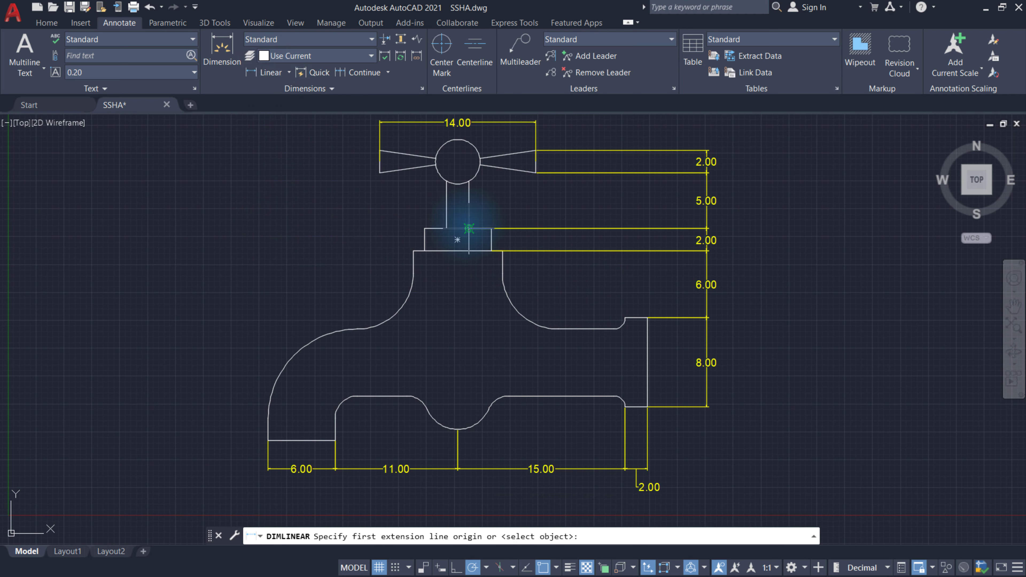
# Step: Dimension the handle stem width as 2.00 and the collar width as 6.00
pyautogui.click(467, 226)
pyautogui.click(446, 229)
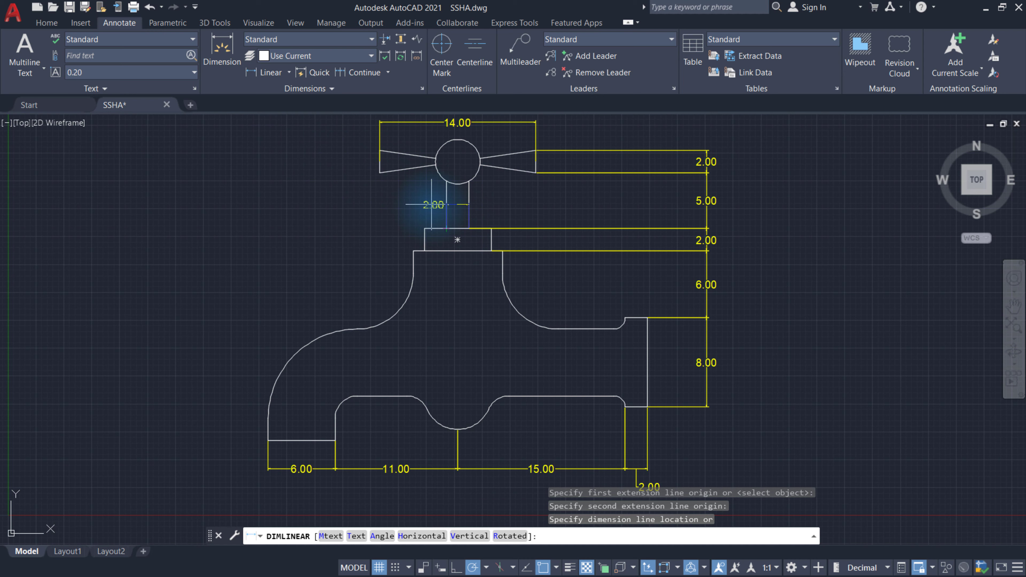
pyautogui.click(432, 204)
pyautogui.rightClick(269, 201)
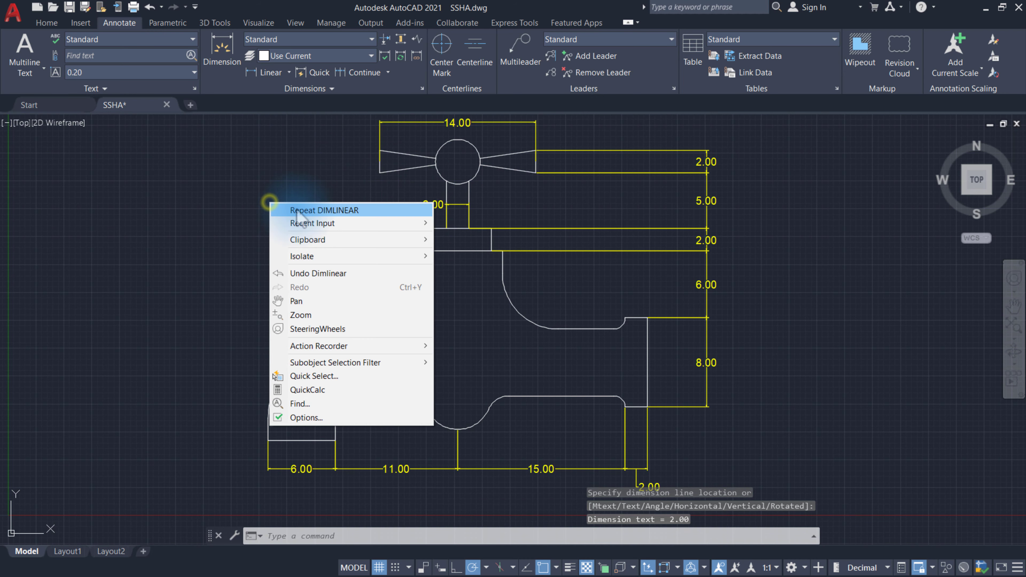
pyautogui.click(355, 212)
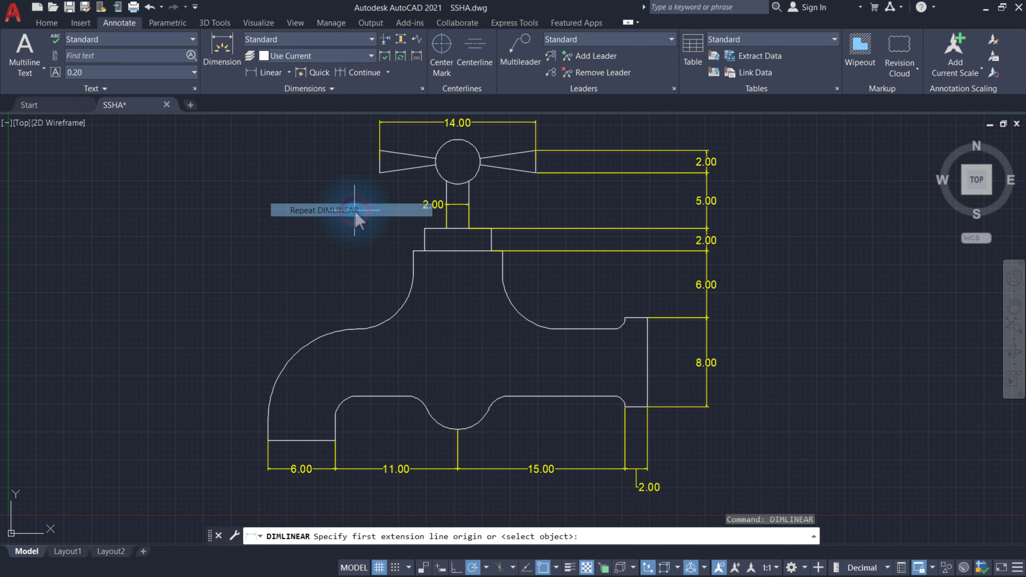
pyautogui.click(417, 254)
pyautogui.click(490, 251)
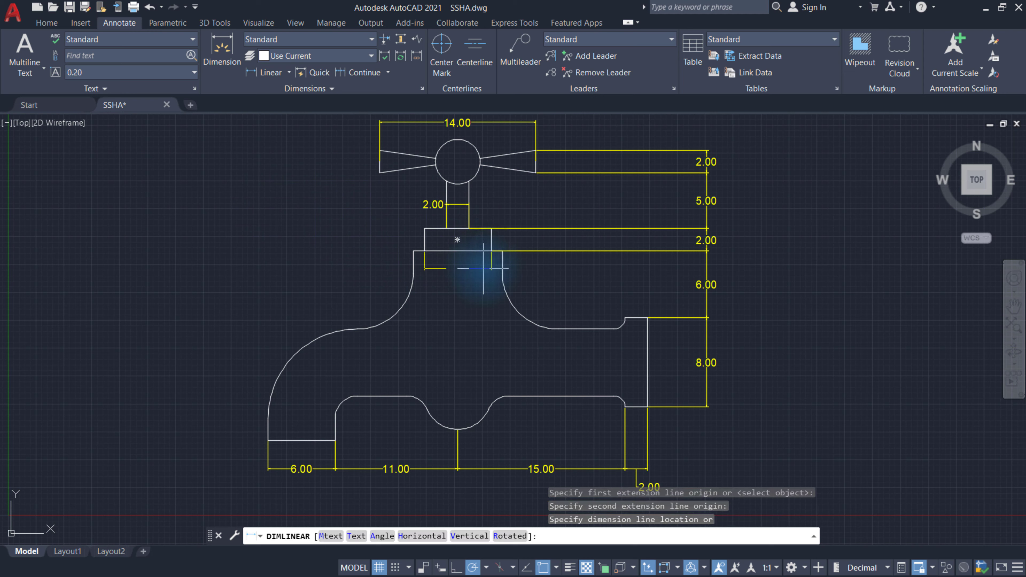
pyautogui.click(485, 269)
# Step: Add the 8.00 body neck width and the 2.00 spout notch width dimensions
pyautogui.rightClick(277, 222)
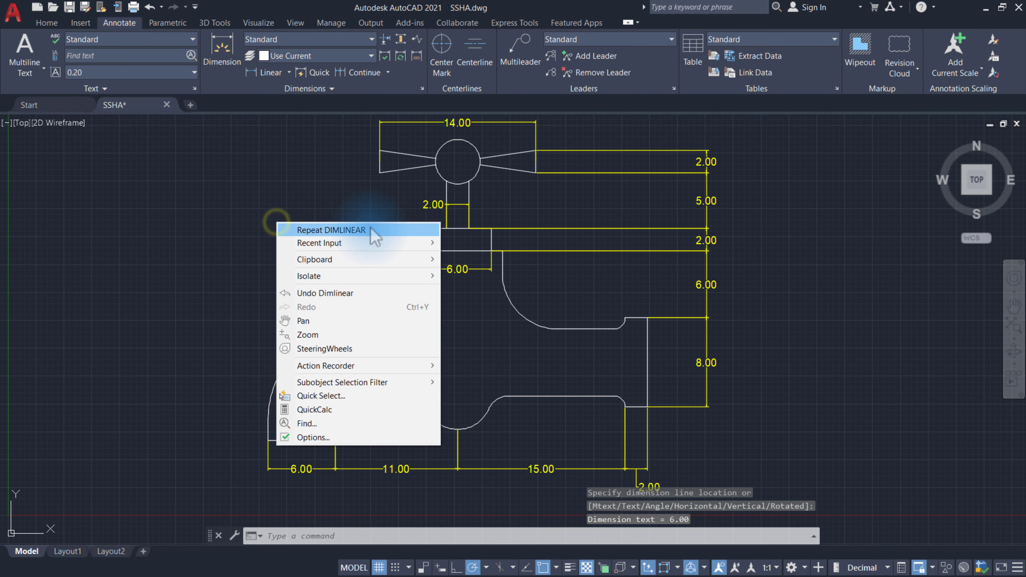
pyautogui.click(307, 229)
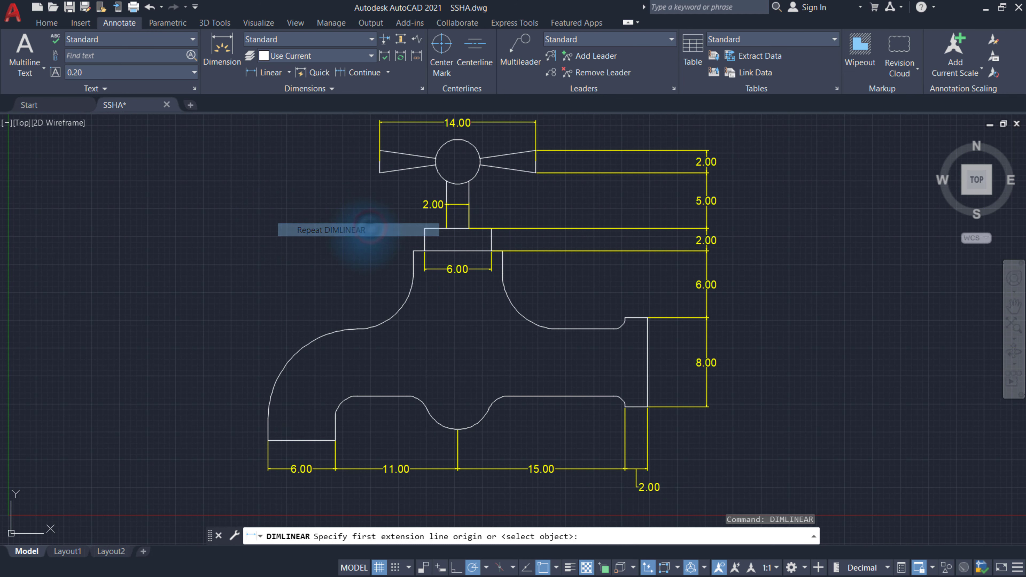
pyautogui.click(414, 251)
pyautogui.click(503, 251)
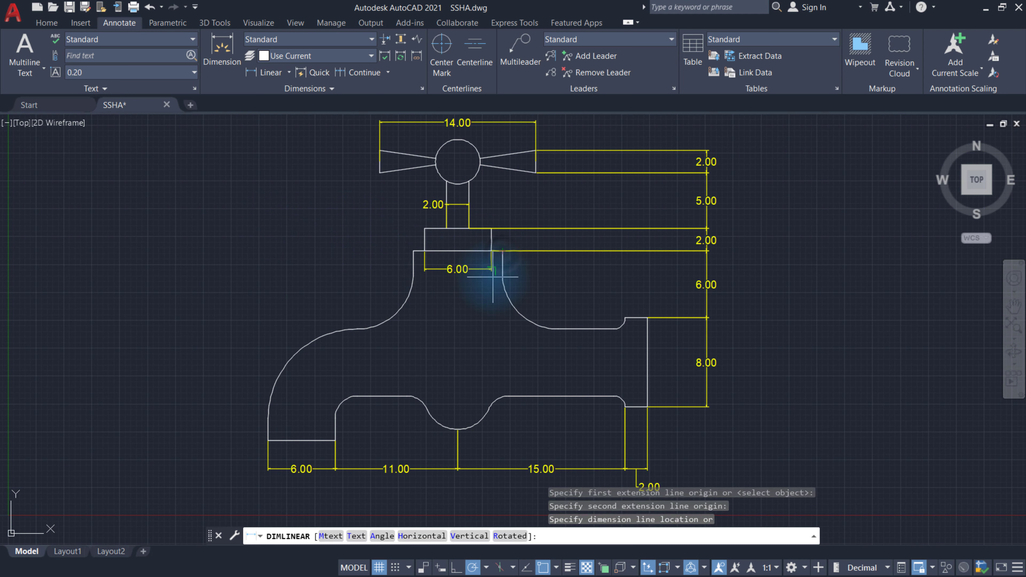
pyautogui.click(492, 295)
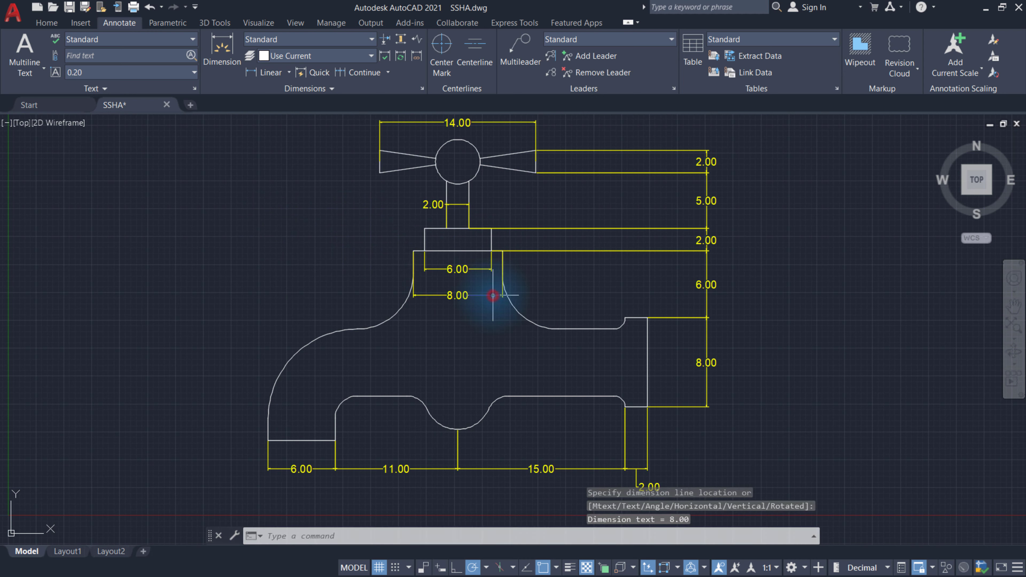
pyautogui.rightClick(333, 211)
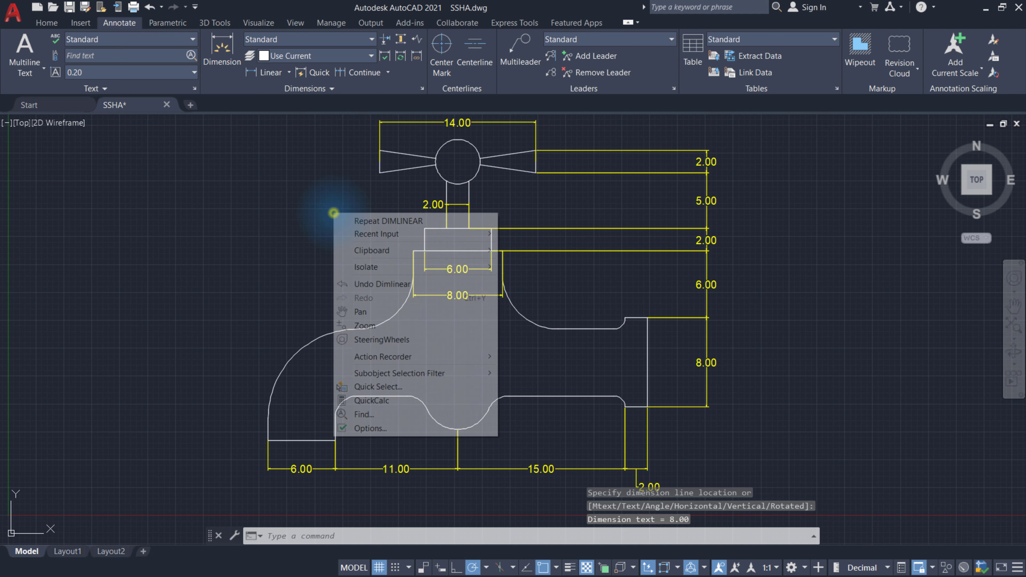
pyautogui.click(420, 220)
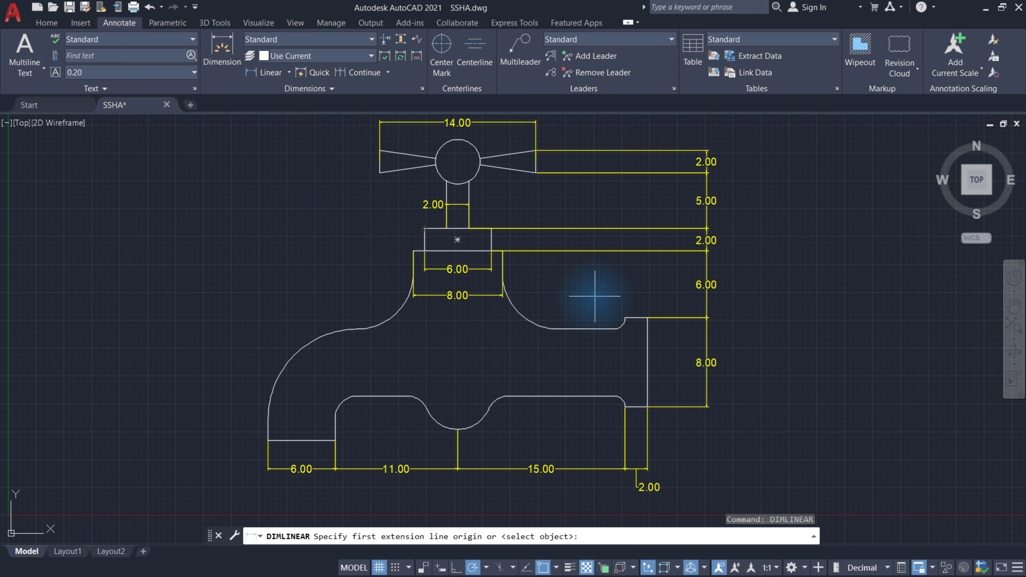
pyautogui.click(625, 317)
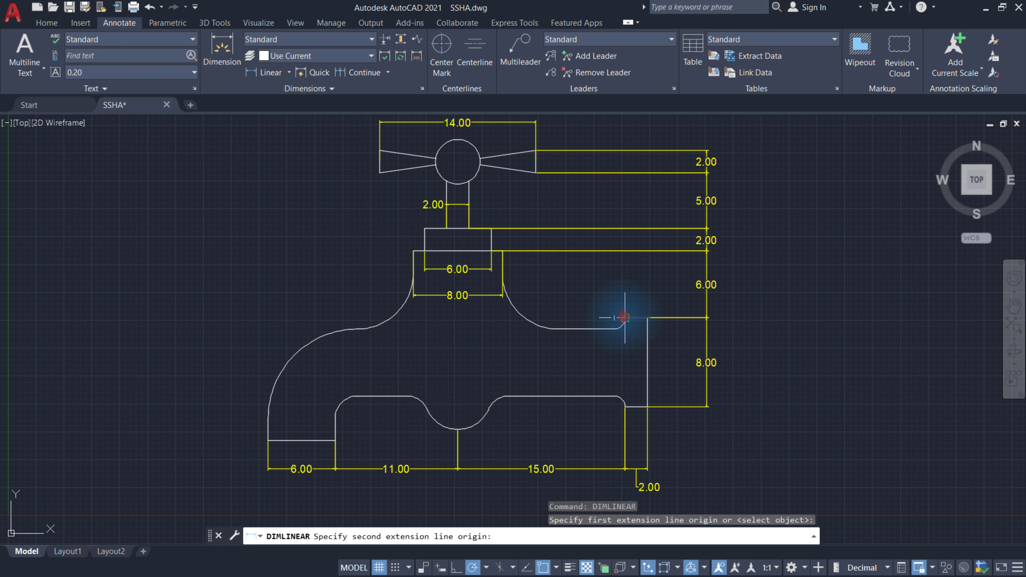
pyautogui.click(647, 318)
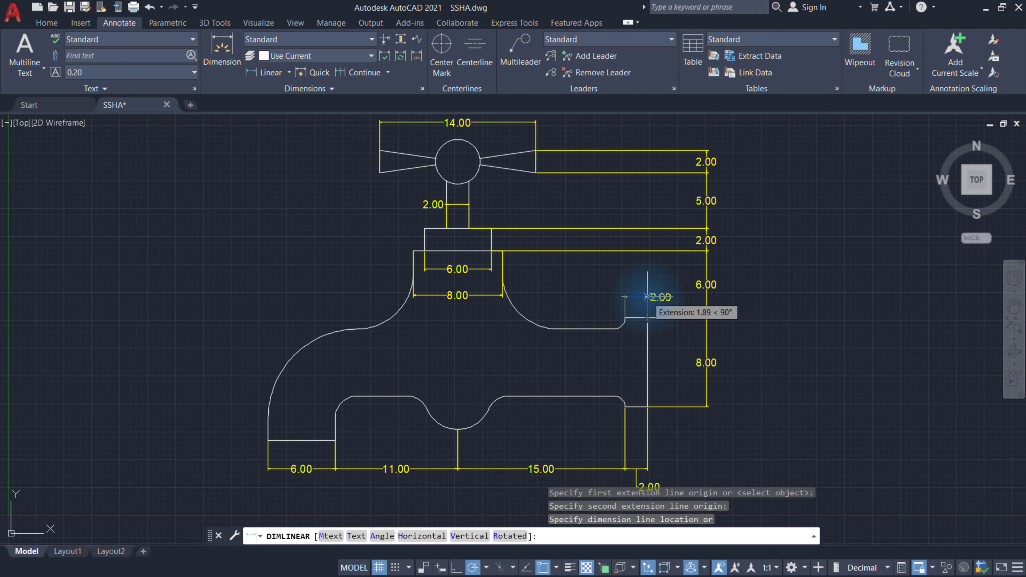
pyautogui.click(647, 297)
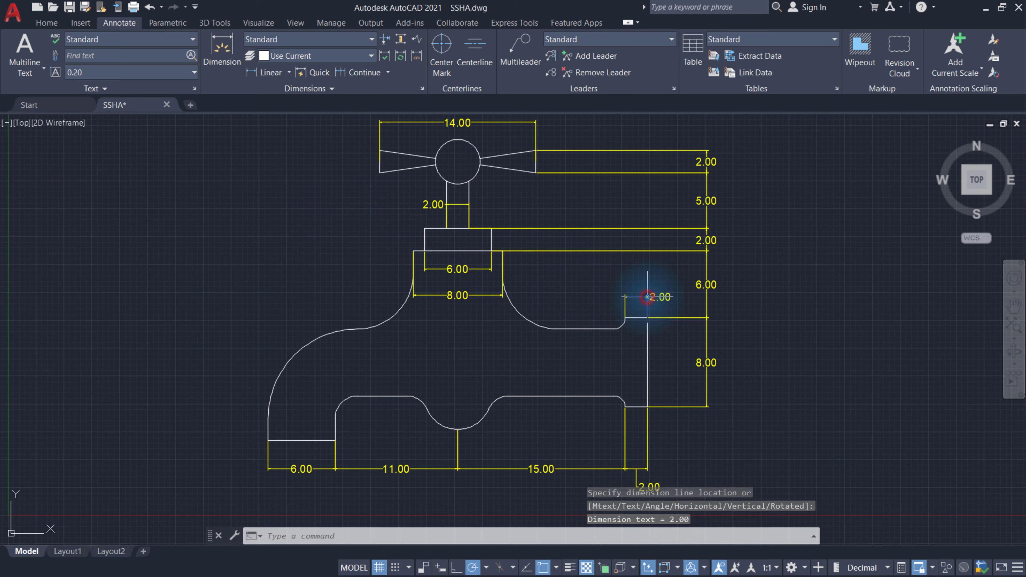
# Step: Add a vertical 6.00 dimension for the spout outlet's height
pyautogui.rightClick(593, 290)
pyautogui.click(686, 299)
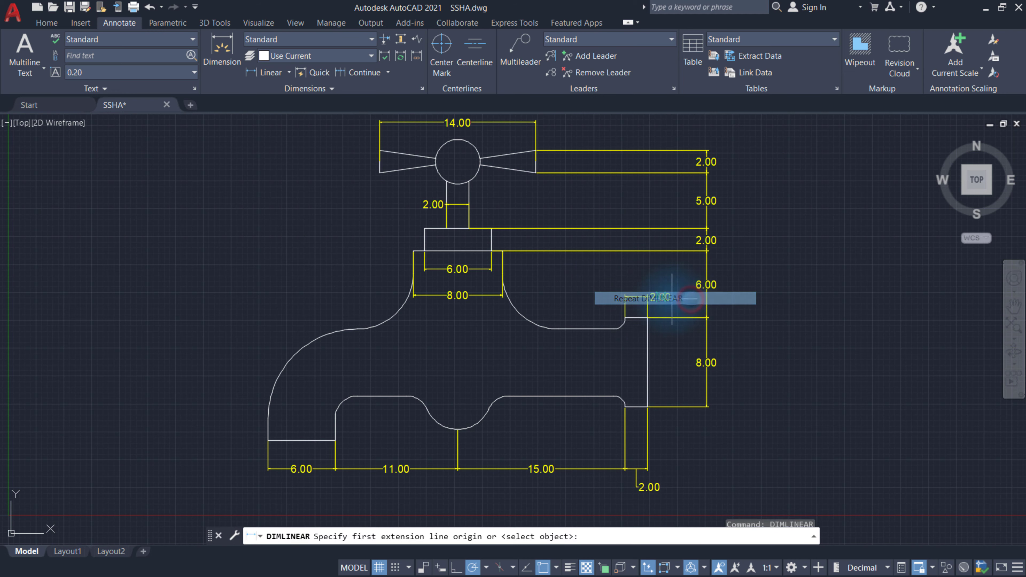
pyautogui.click(613, 329)
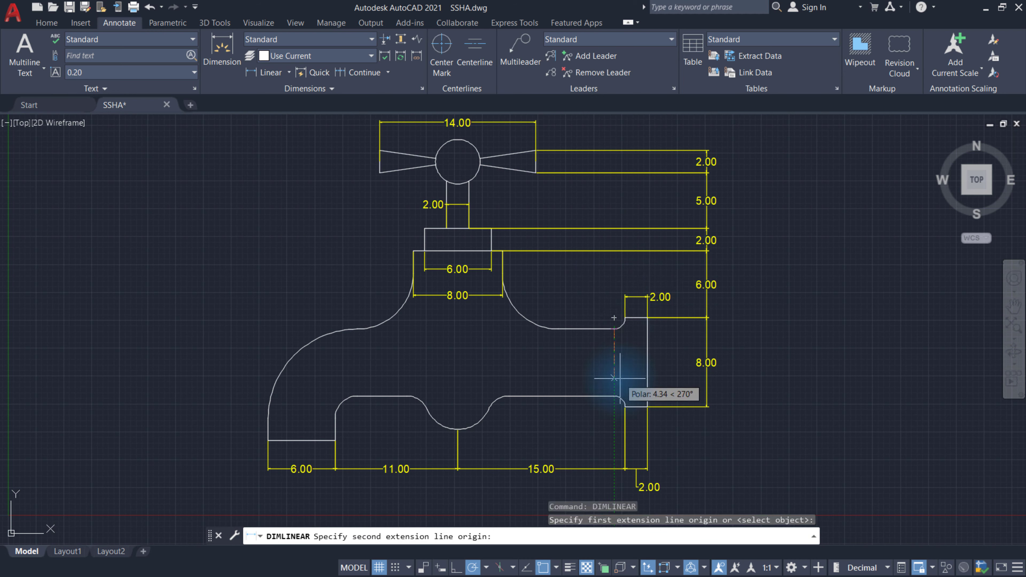
pyautogui.click(613, 407)
pyautogui.click(596, 392)
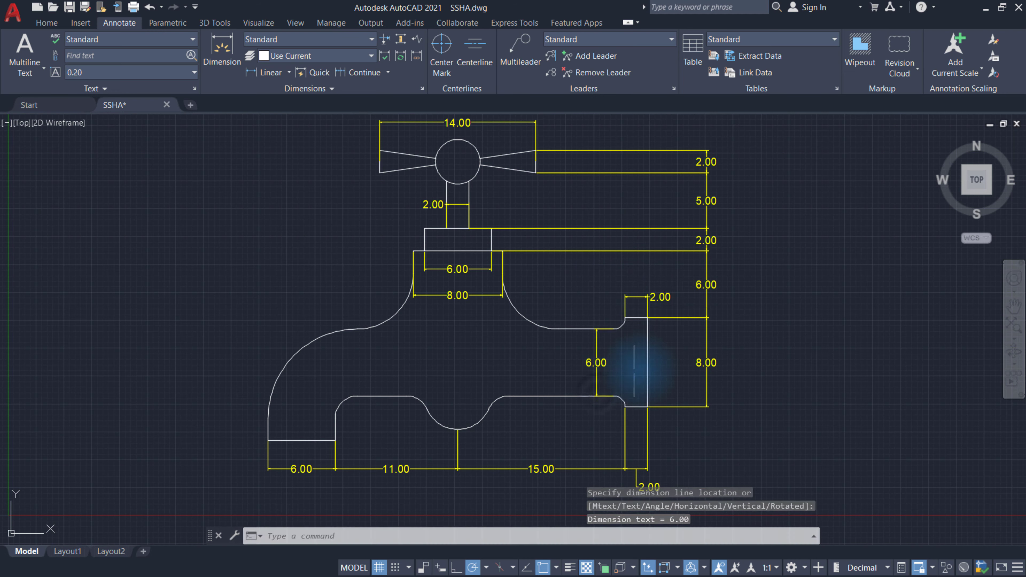
pyautogui.click(289, 73)
# Step: Label radii R2.00 on the handle circle, R5.00 beside the neck, and R8.00 on the left curve
pyautogui.click(281, 202)
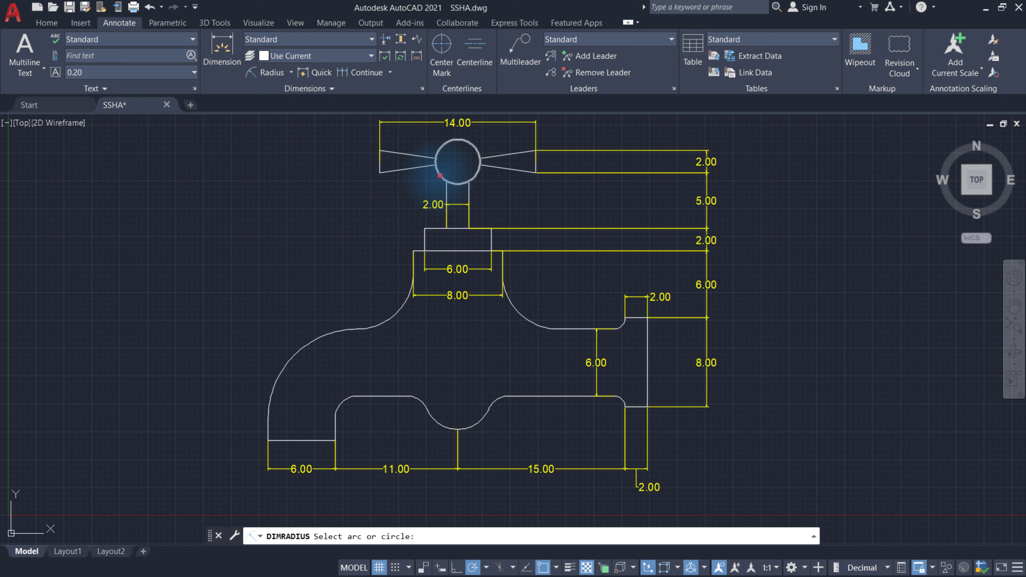
pyautogui.click(439, 175)
pyautogui.click(391, 198)
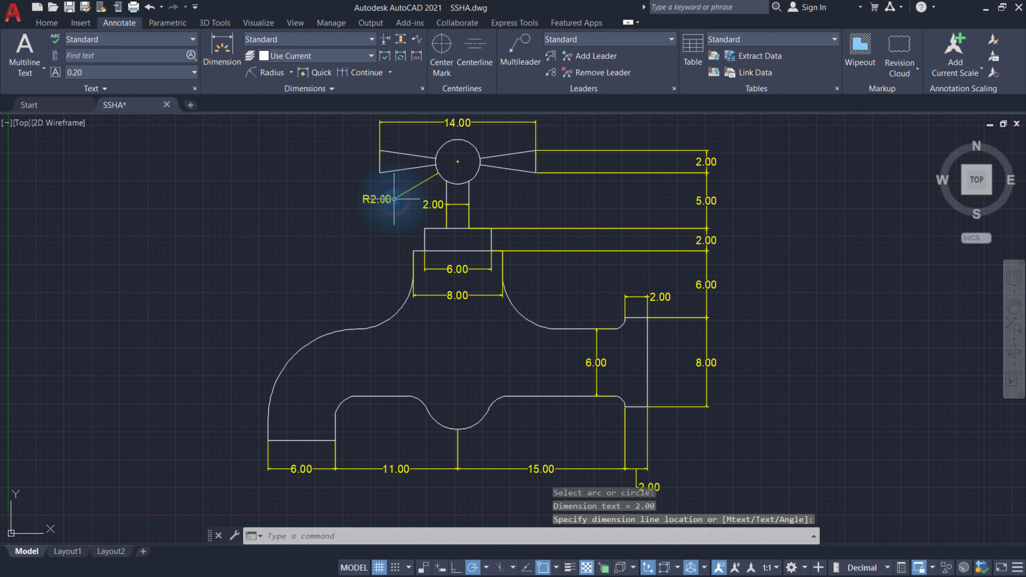
pyautogui.rightClick(249, 187)
pyautogui.click(294, 196)
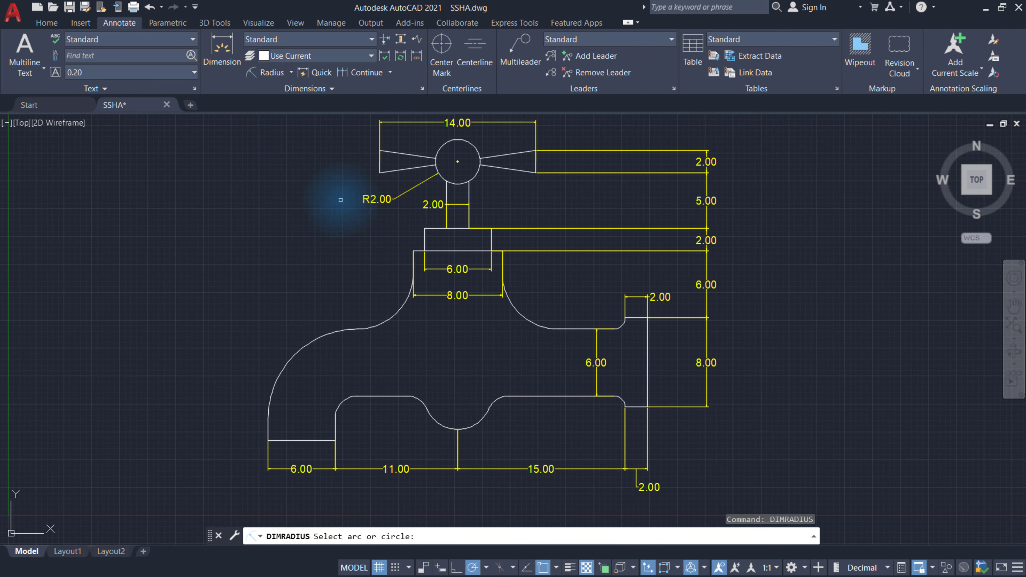
pyautogui.click(391, 313)
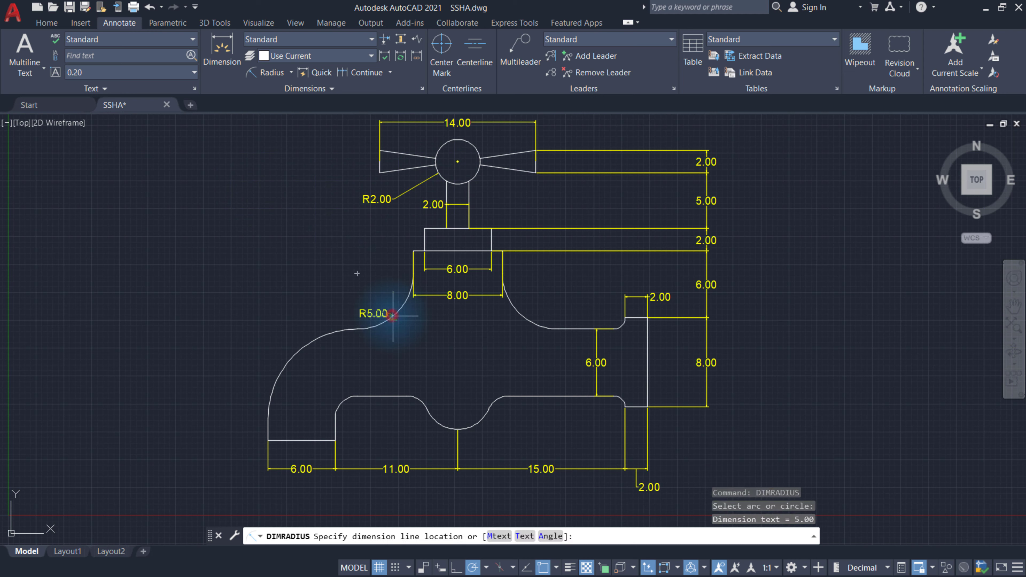
pyautogui.click(371, 290)
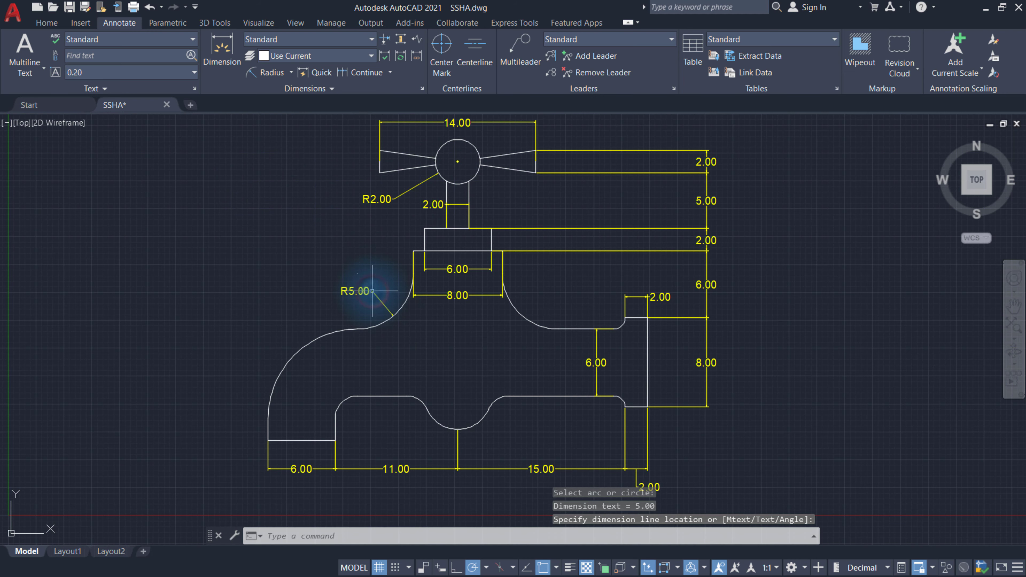
pyautogui.rightClick(260, 228)
pyautogui.click(349, 237)
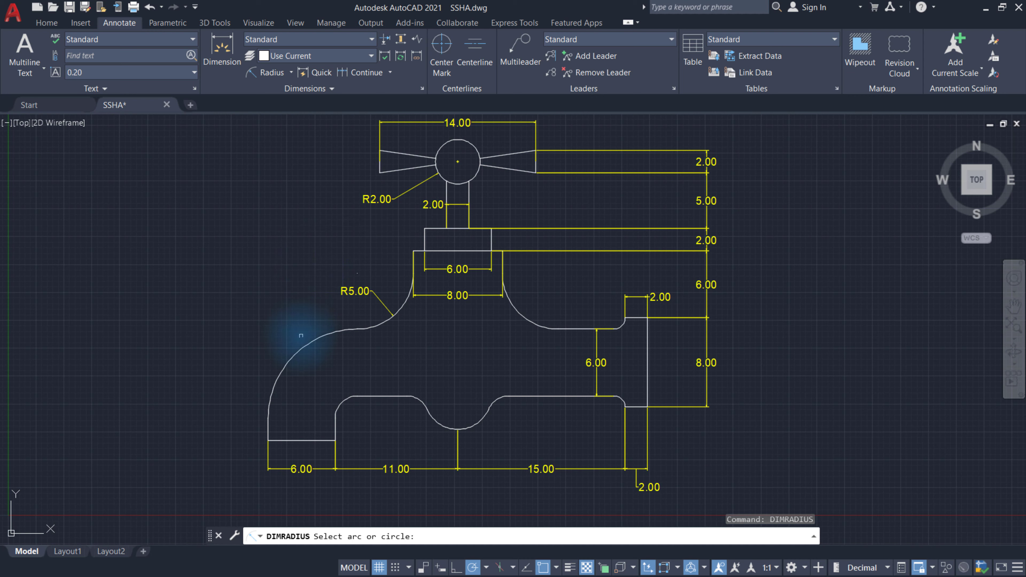
pyautogui.click(303, 344)
pyautogui.click(263, 307)
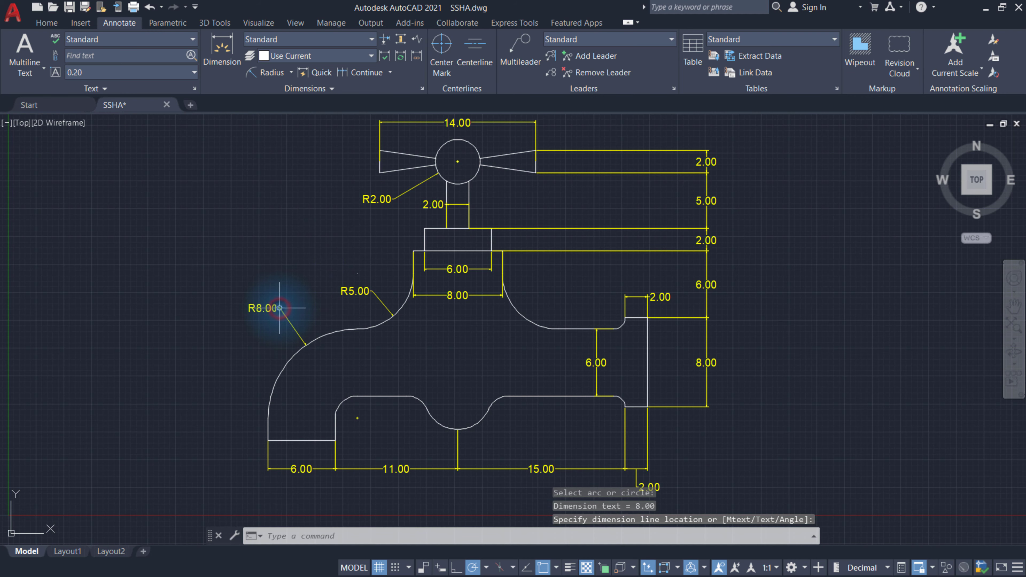
# Step: Label the three R2.00 fillets at the lower left corner and both sides of the bottom notch
pyautogui.rightClick(265, 241)
pyautogui.click(351, 248)
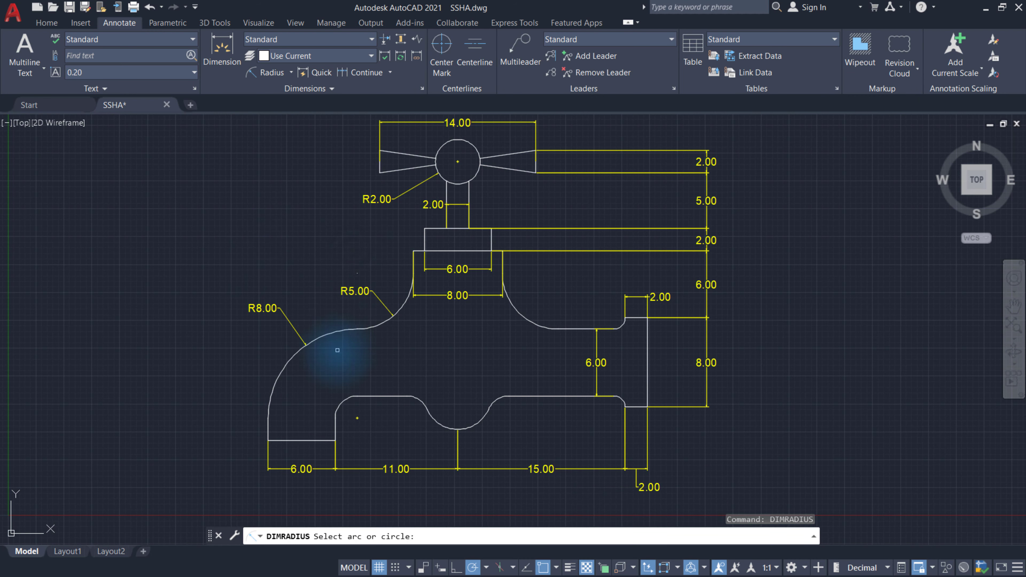
pyautogui.click(343, 401)
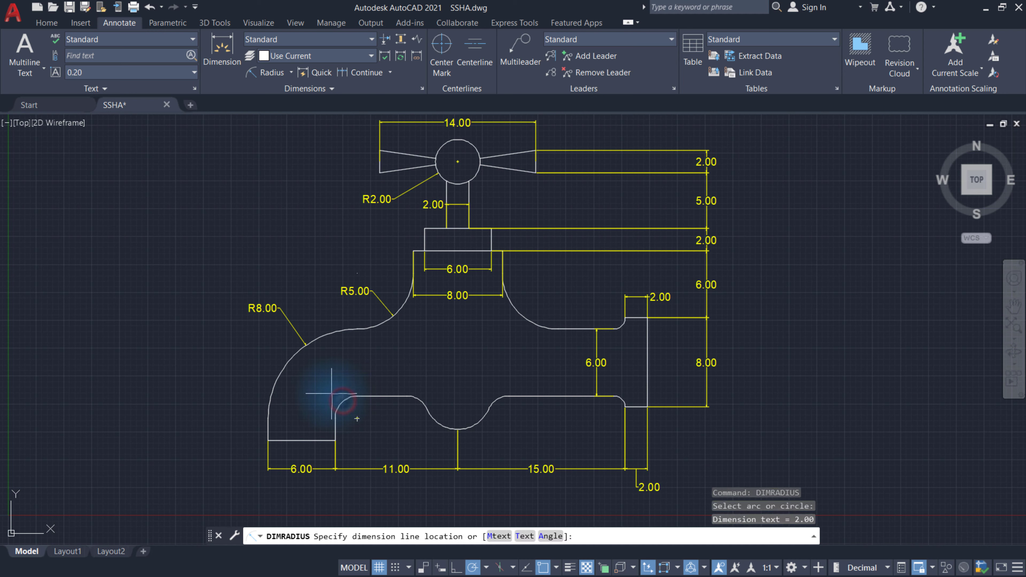
pyautogui.click(330, 389)
pyautogui.rightClick(356, 381)
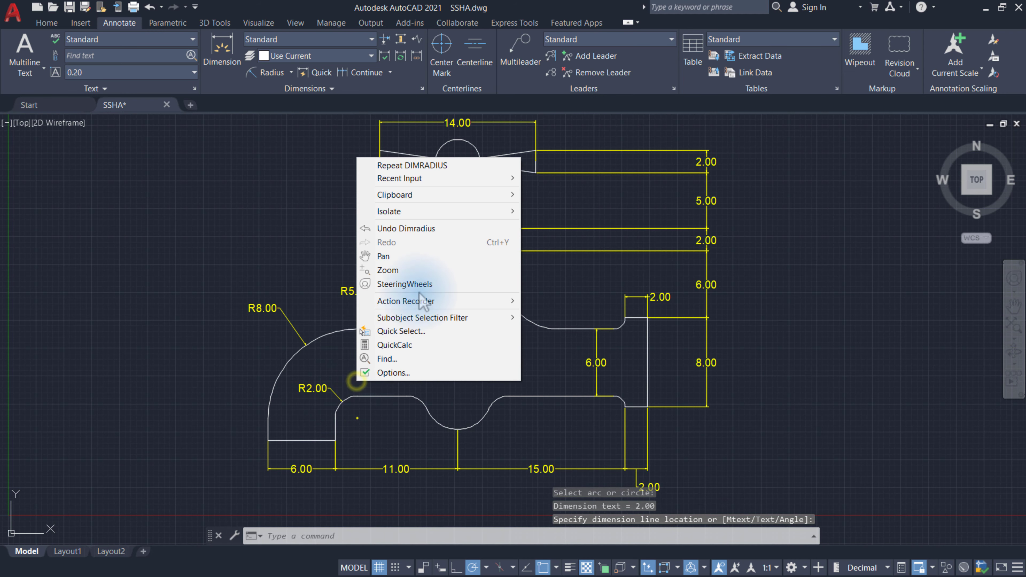
pyautogui.click(452, 166)
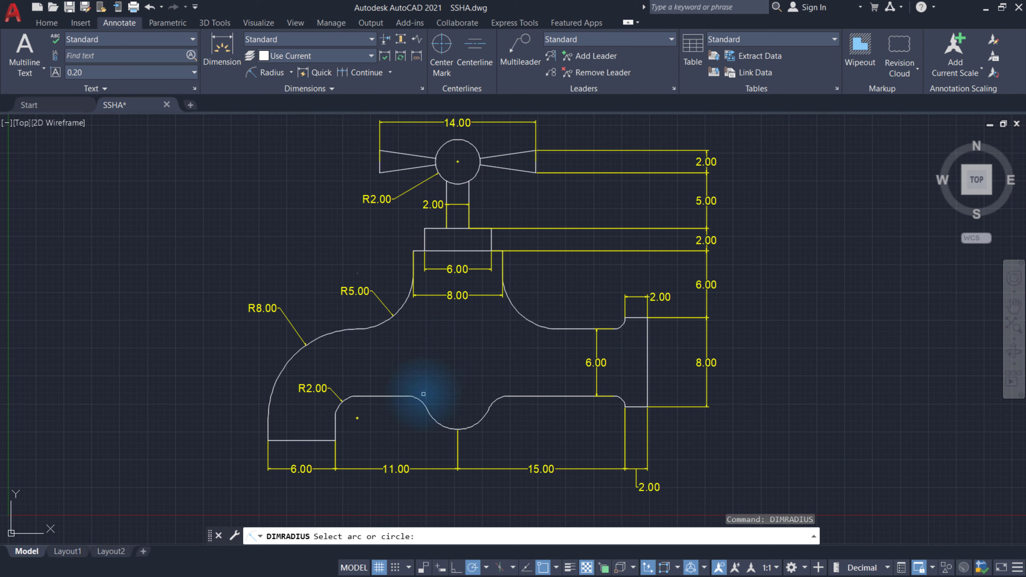
pyautogui.click(423, 400)
pyautogui.click(431, 385)
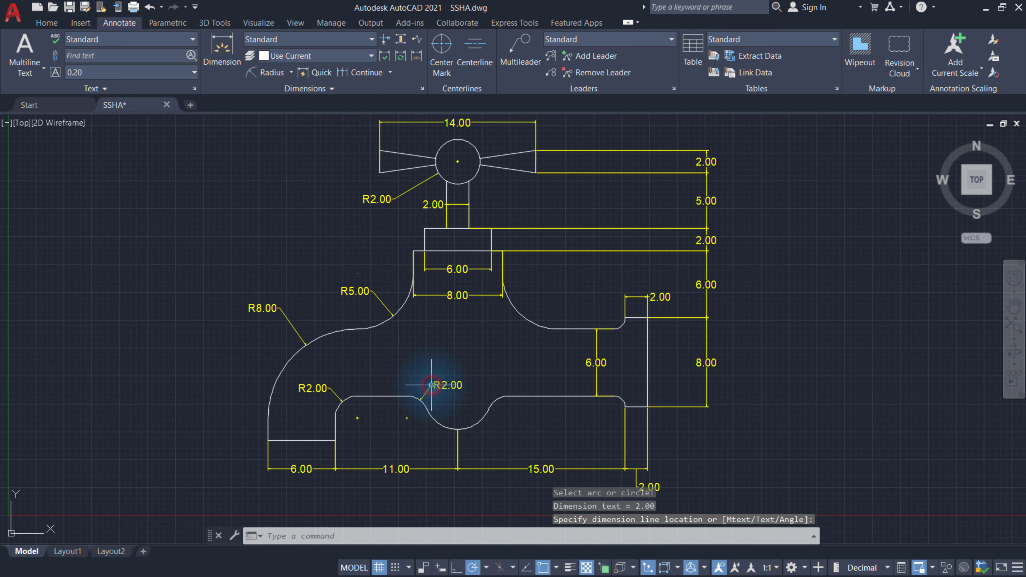
pyautogui.rightClick(461, 358)
pyautogui.click(550, 142)
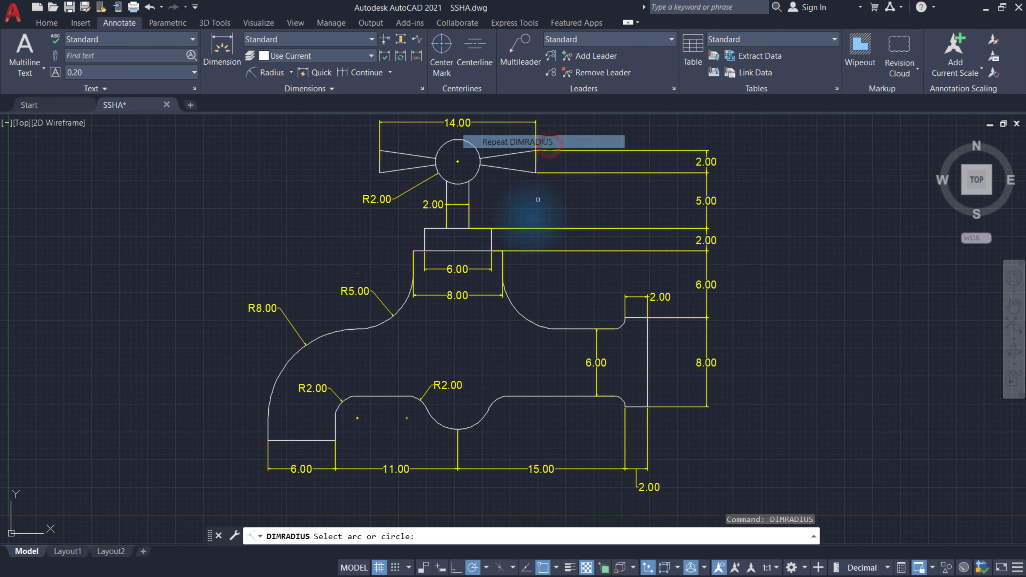
pyautogui.click(497, 398)
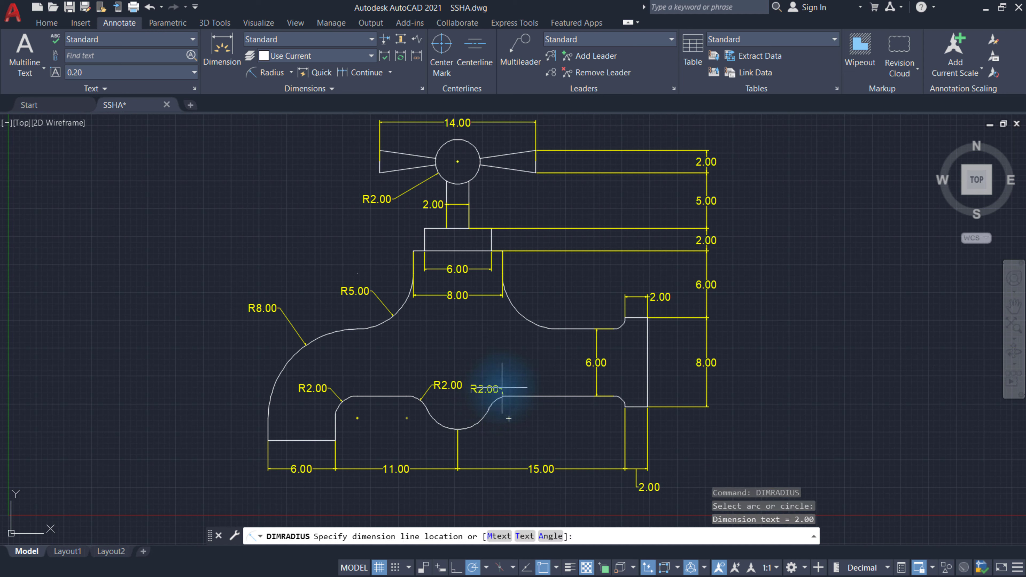
pyautogui.click(504, 384)
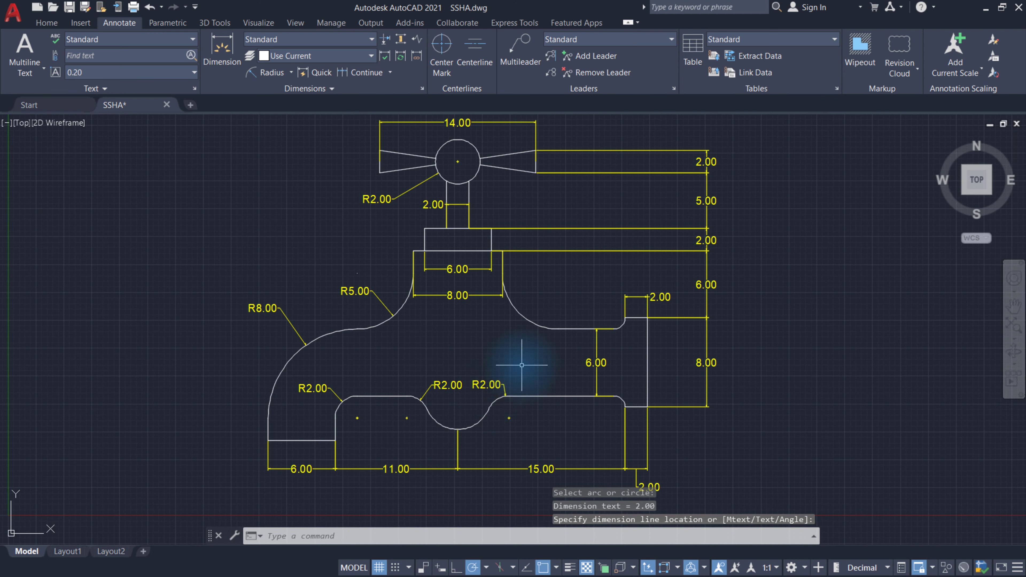
# Step: Label the R1.00 fillet at the spout's step and the R3.00 bottom notch
pyautogui.rightClick(521, 365)
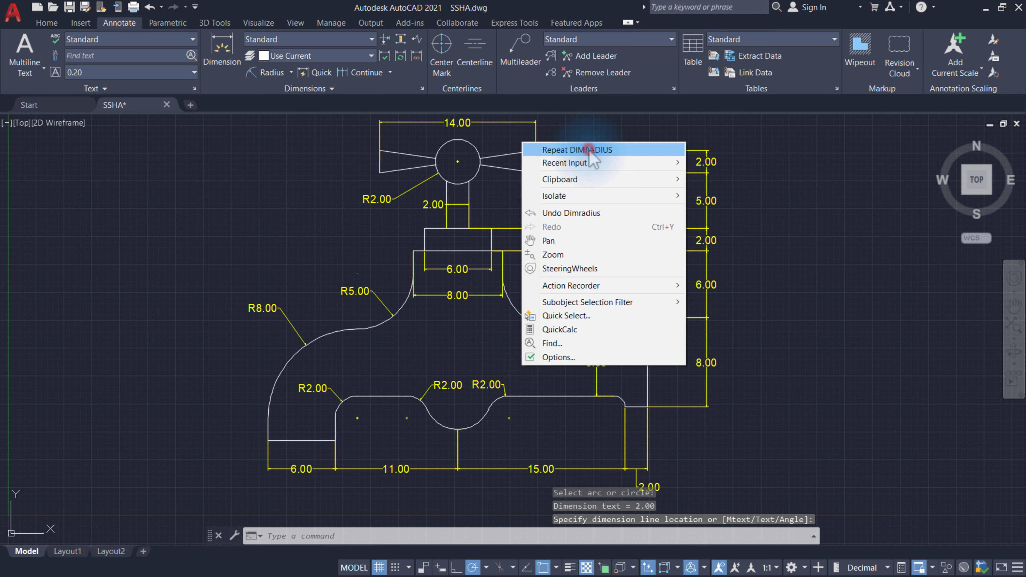
pyautogui.click(586, 149)
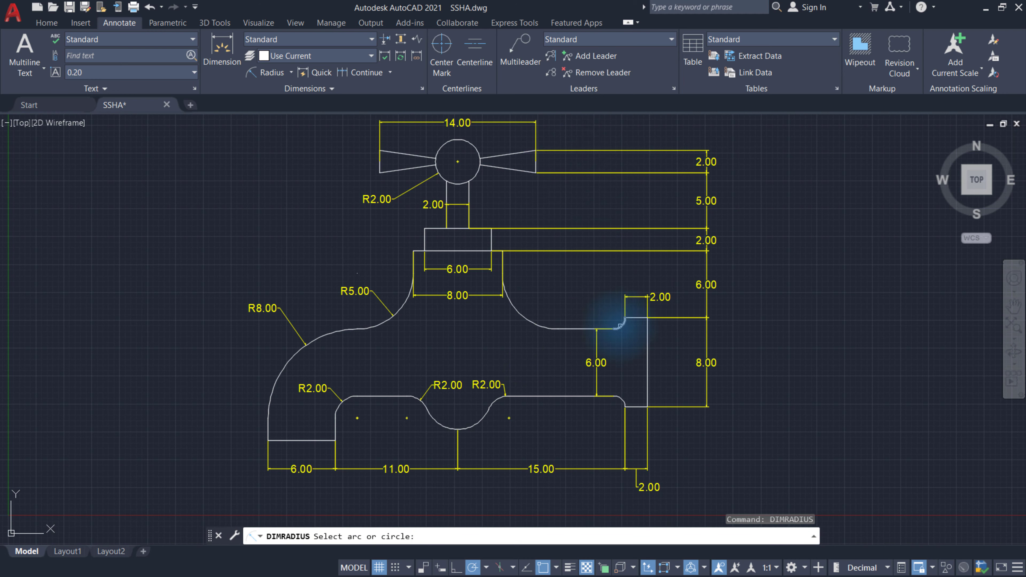
pyautogui.click(620, 326)
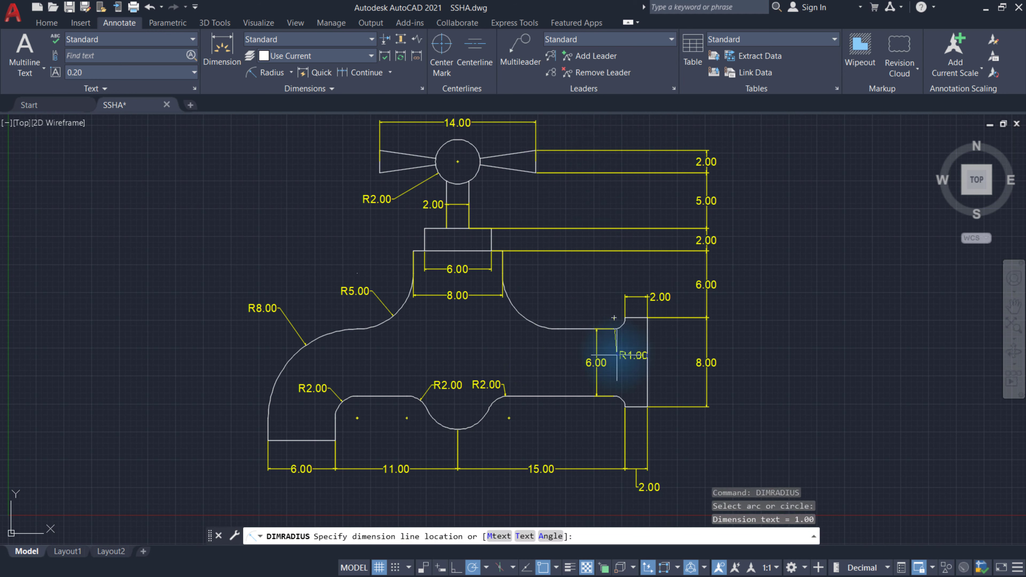
pyautogui.click(616, 356)
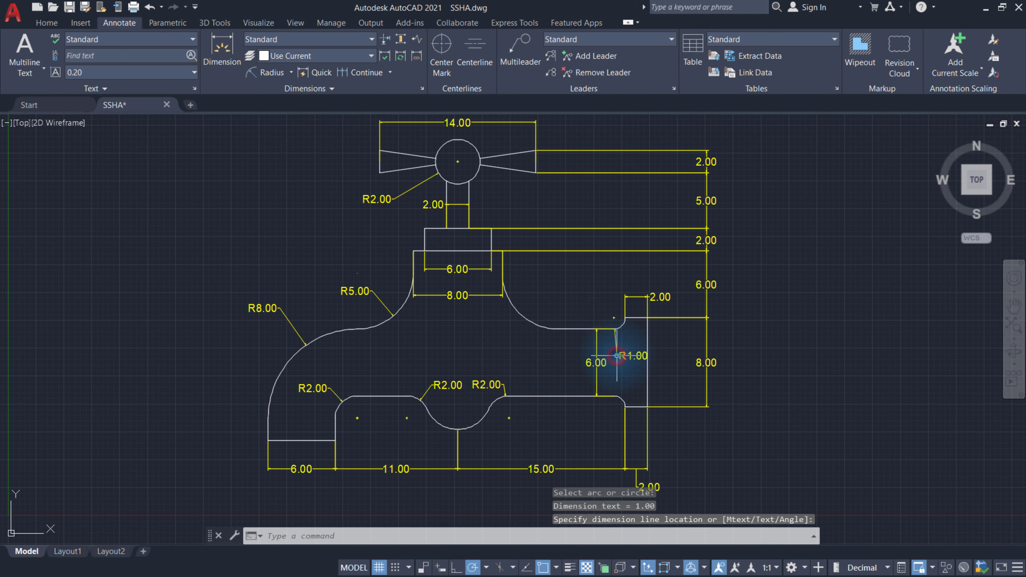
pyautogui.rightClick(814, 282)
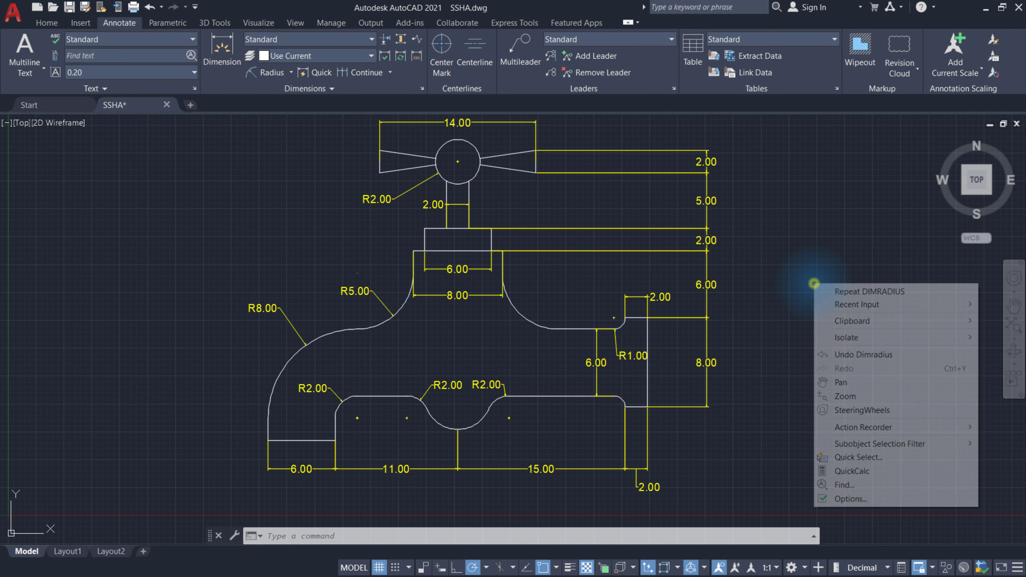
pyautogui.click(889, 294)
pyautogui.click(478, 423)
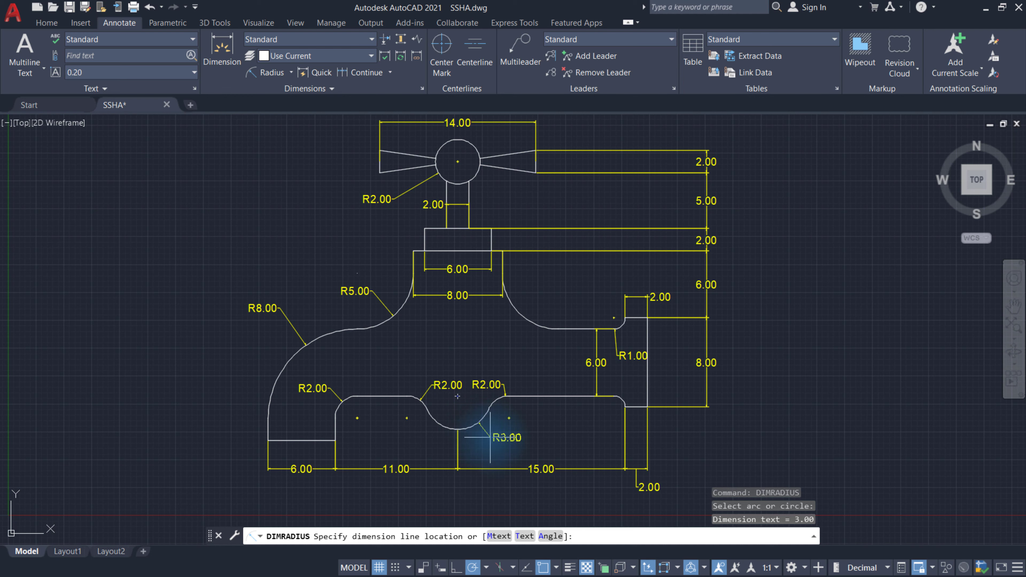
pyautogui.click(483, 446)
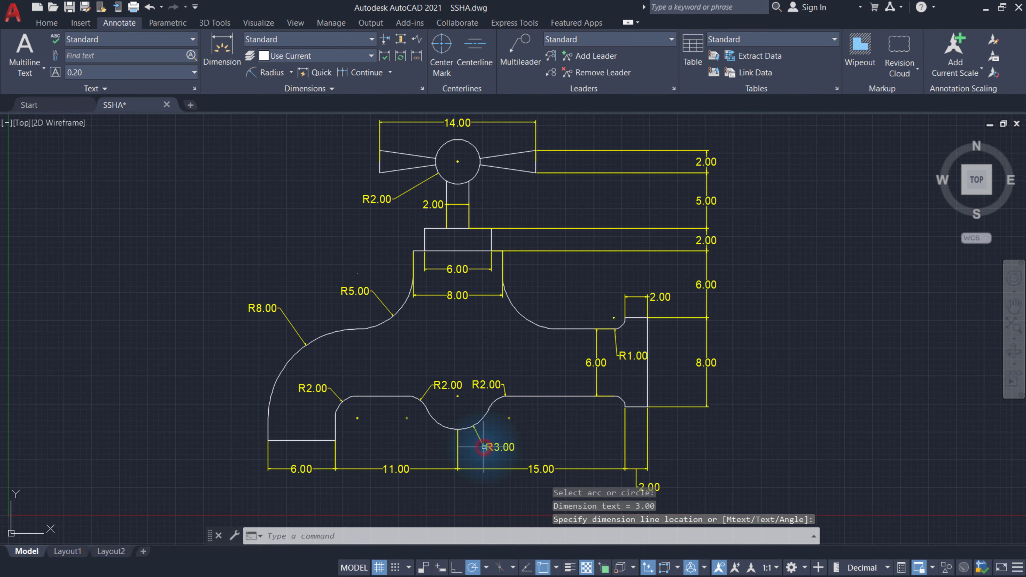